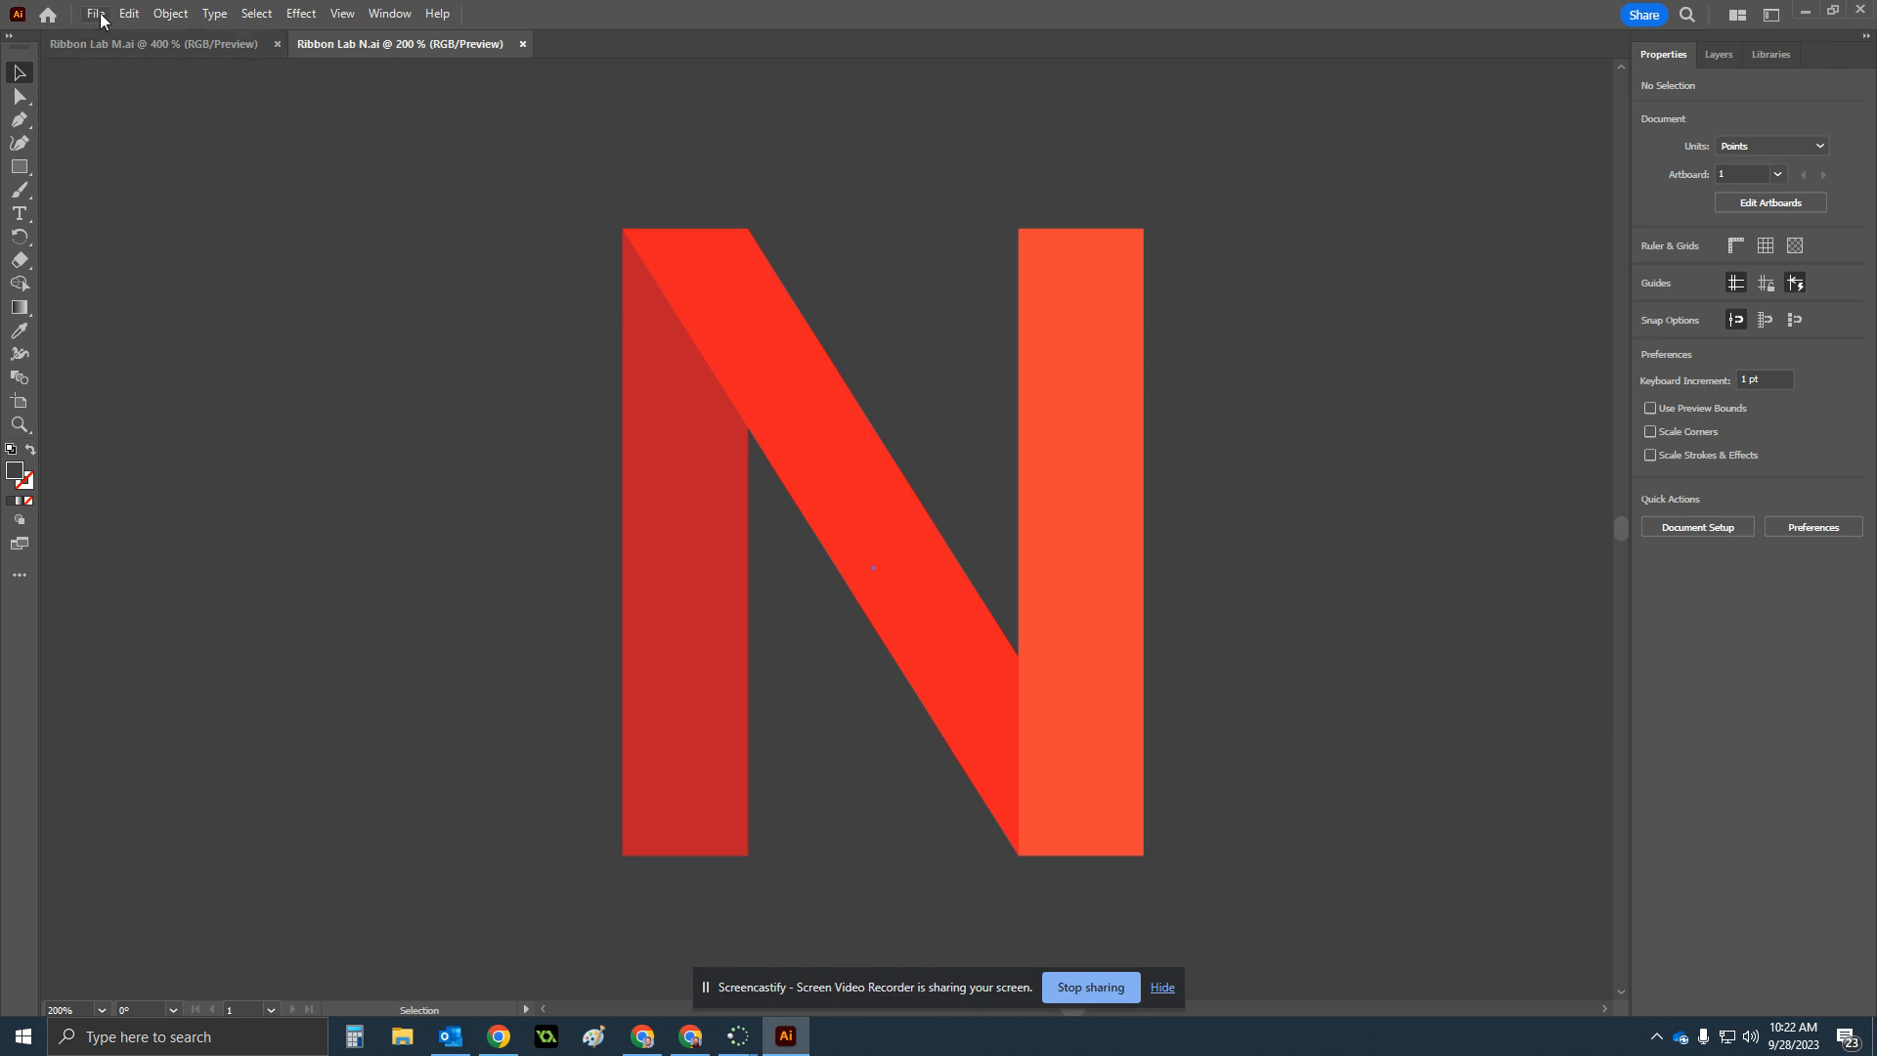
Create a new landscape Letter document, 792 x 612 pt, in RGB color.
{"action": "left_click", "coordinate": [97, 15]}
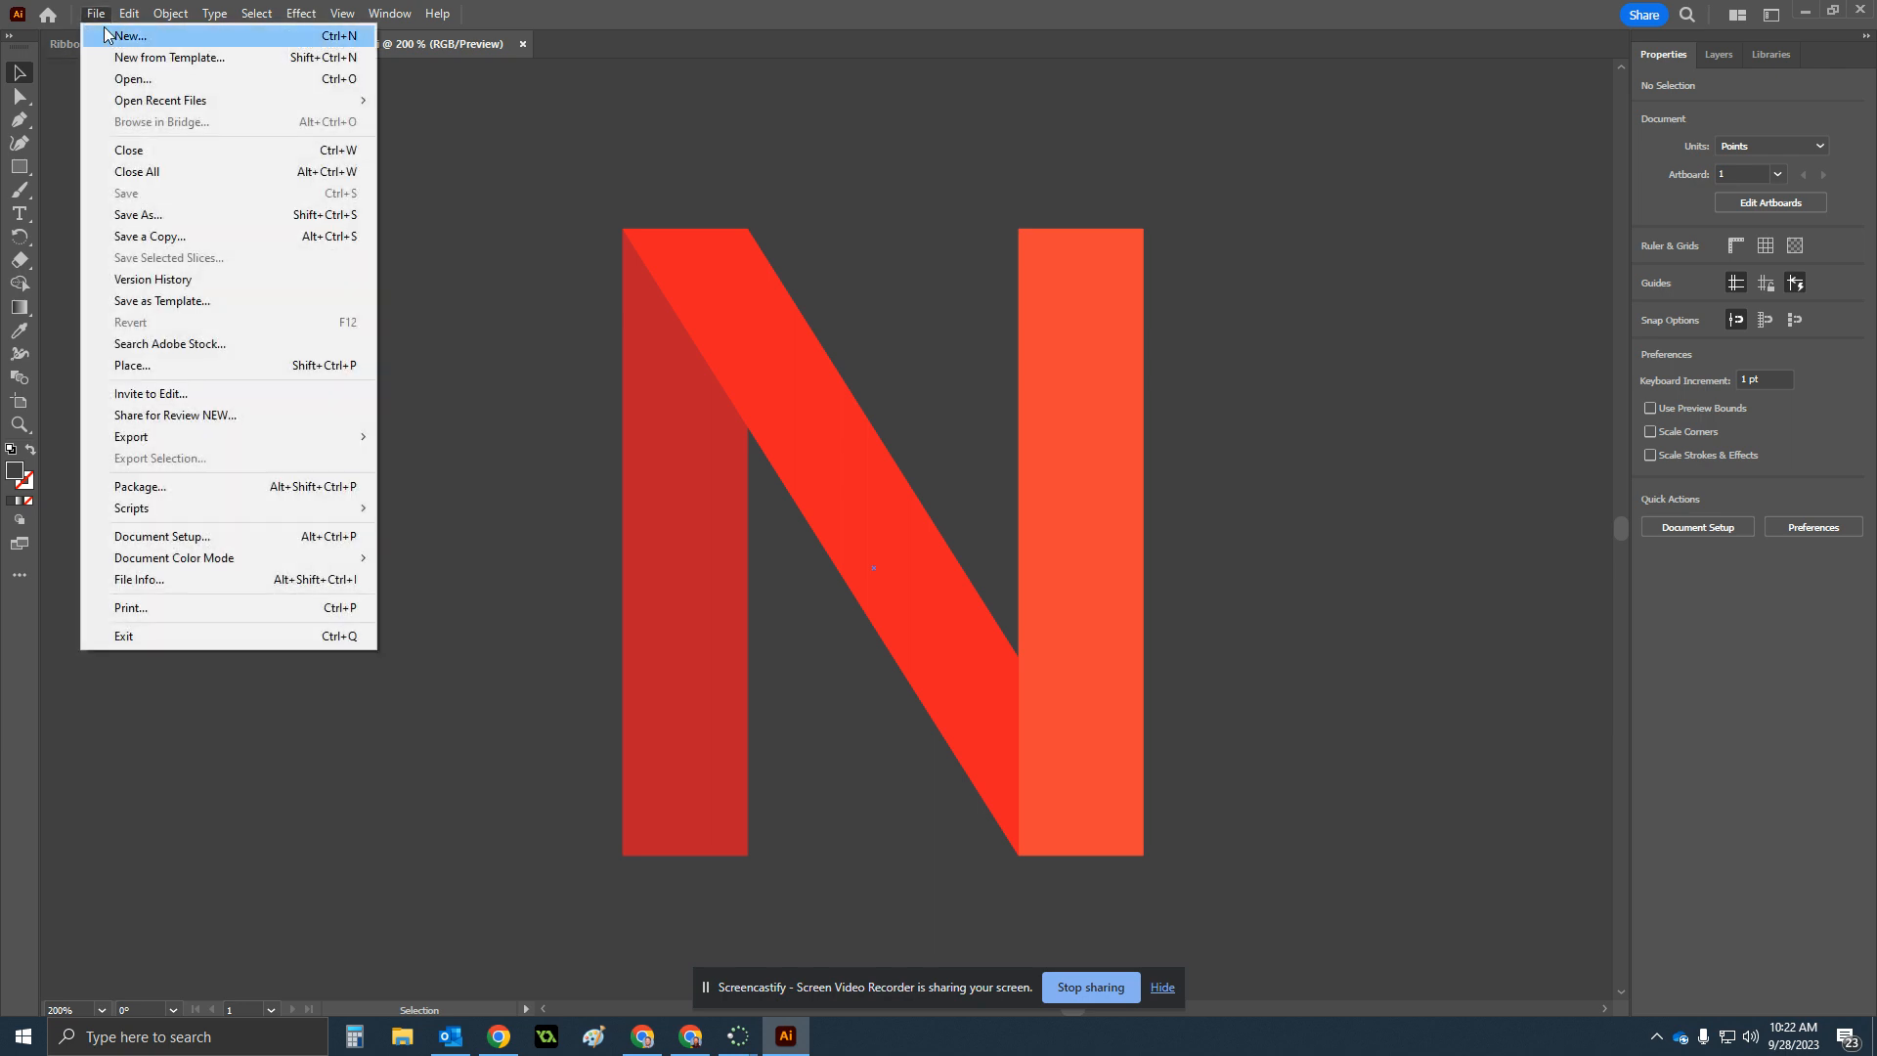
{"action": "left_click", "coordinate": [127, 37]}
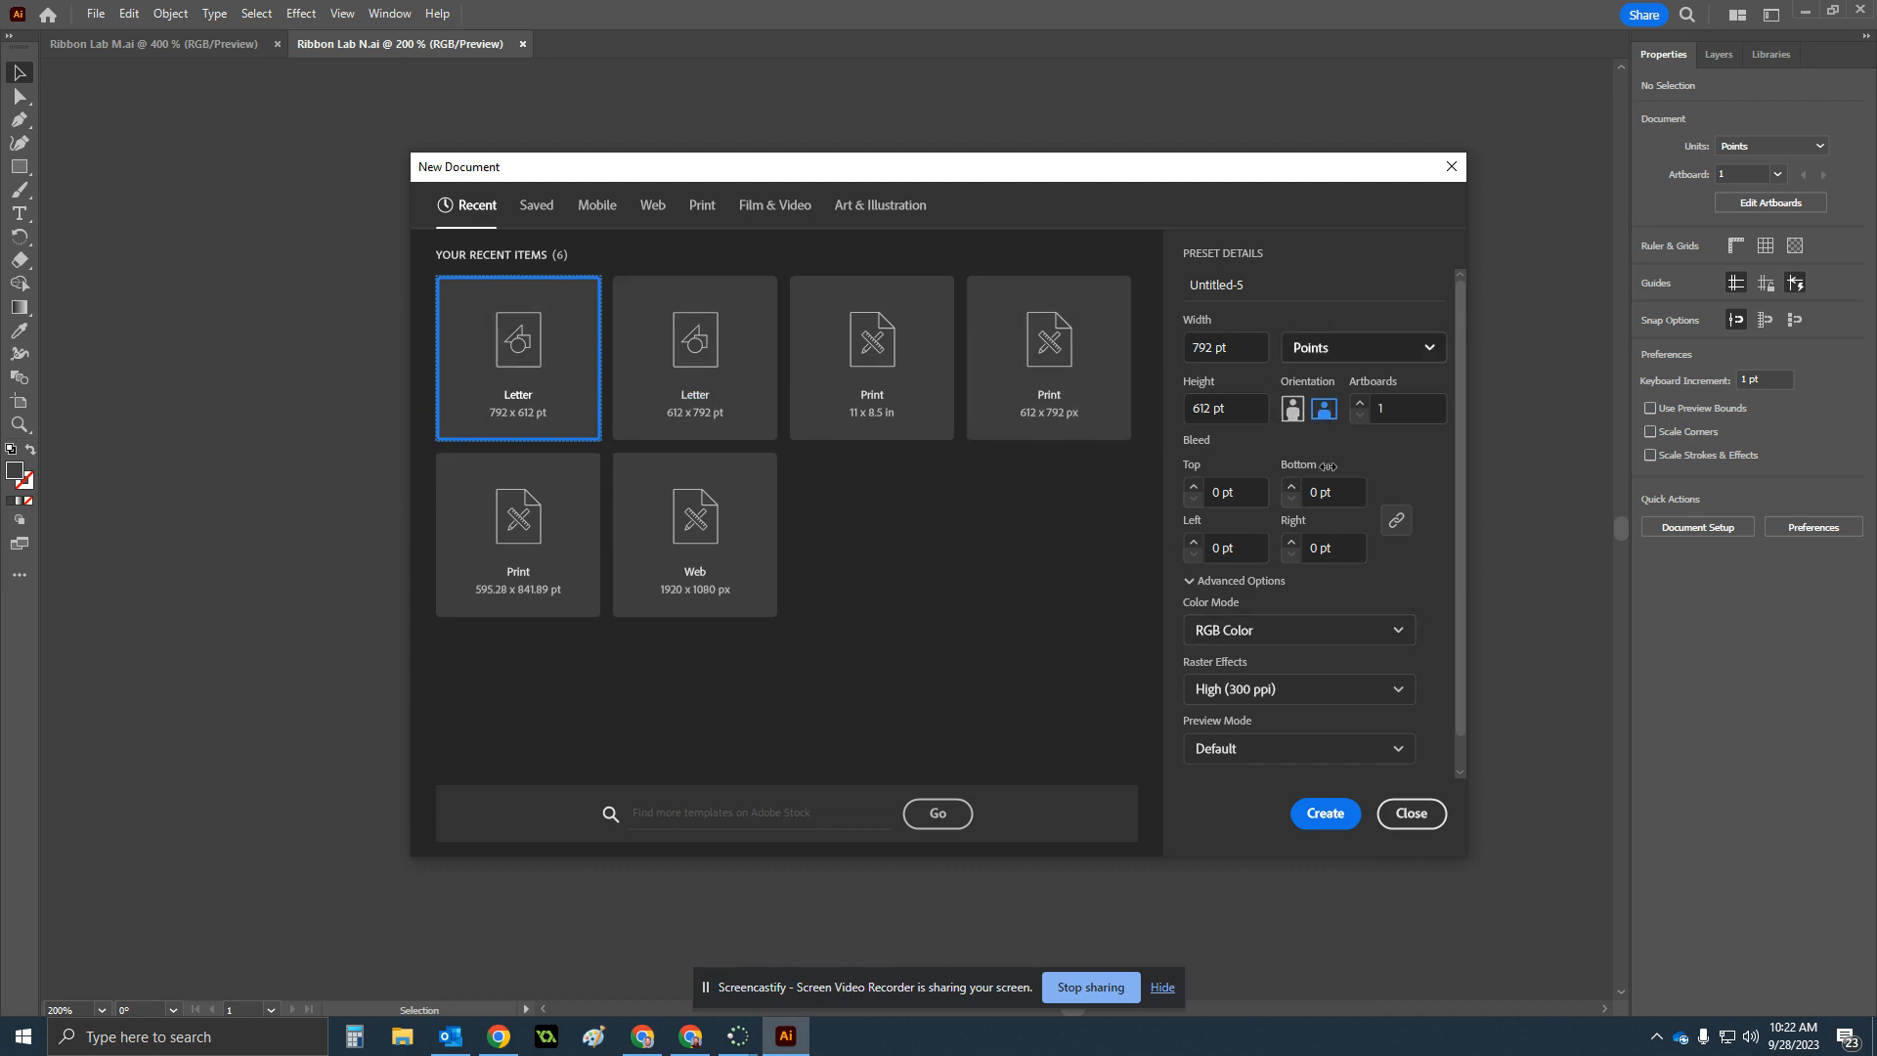
{"action": "left_click", "coordinate": [1332, 817]}
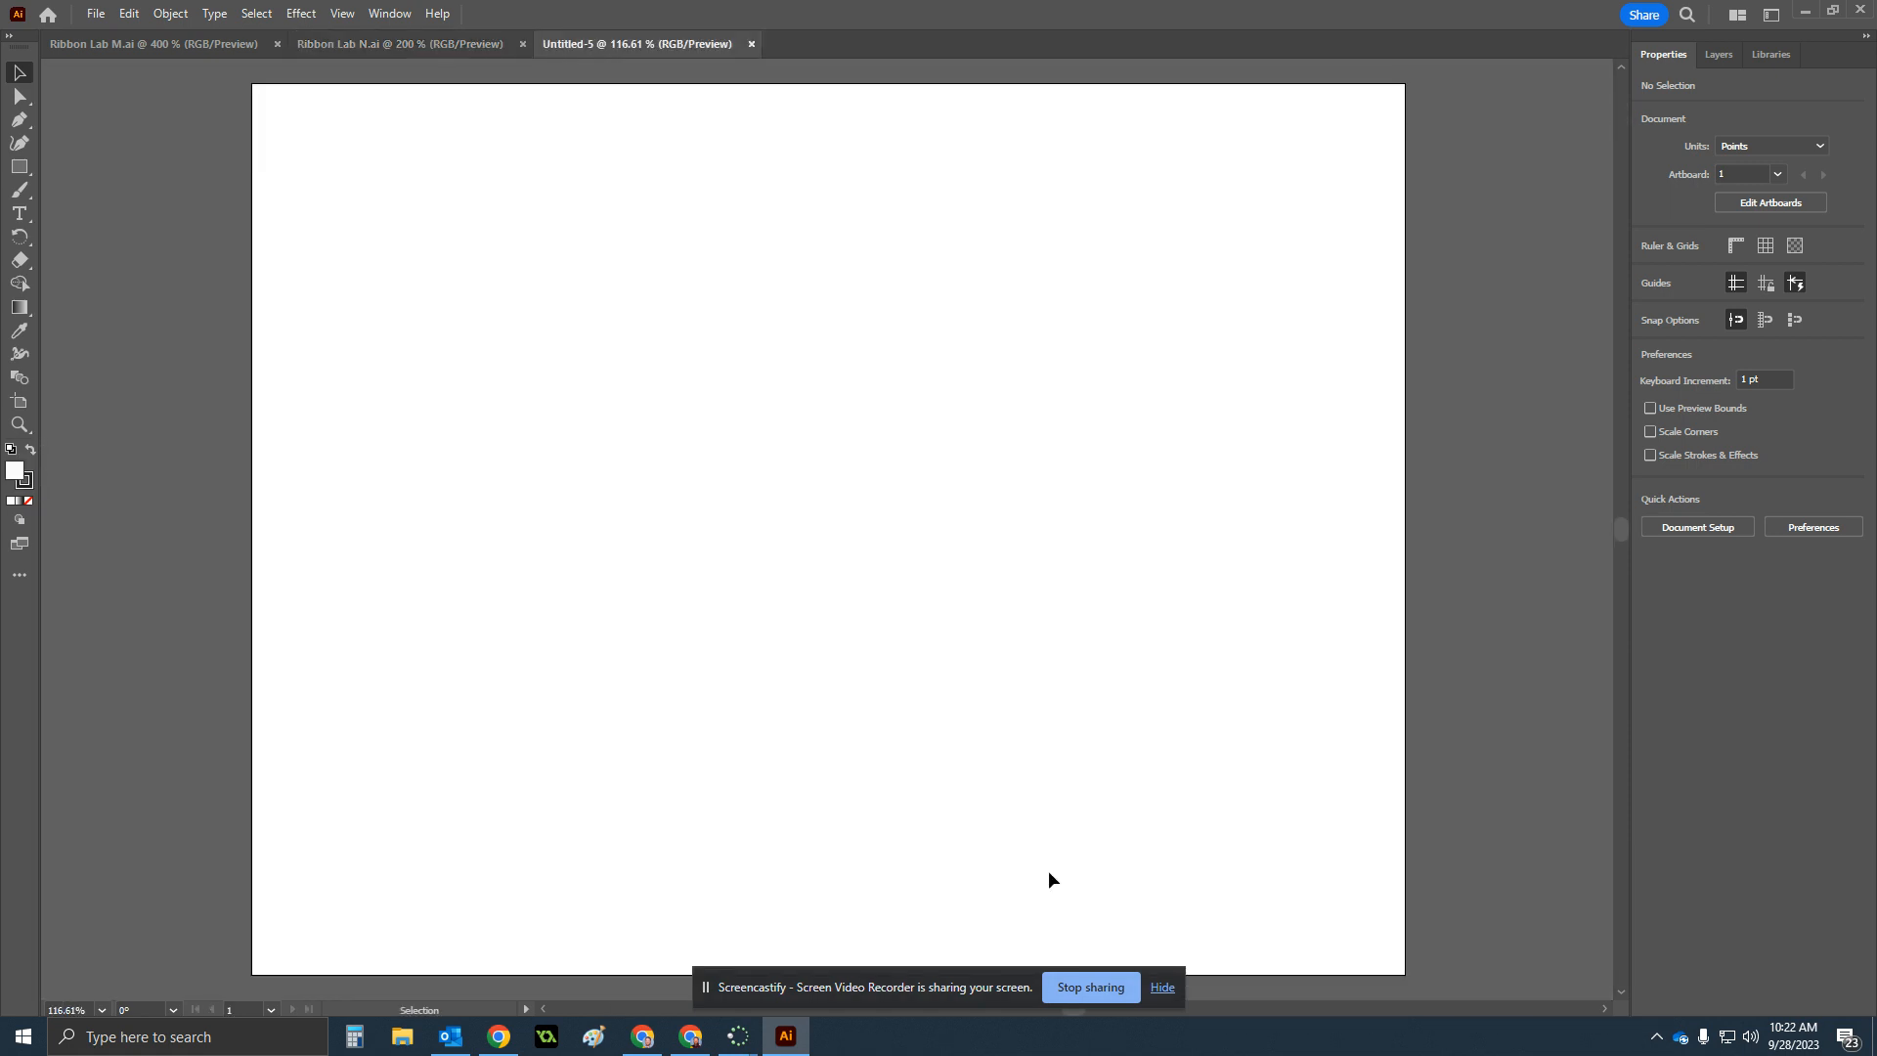
Switch to Google Classroom in Chrome to check the Ribbon Logo 2 assignment, and return to Illustrator.
{"action": "left_click", "coordinate": [642, 1036]}
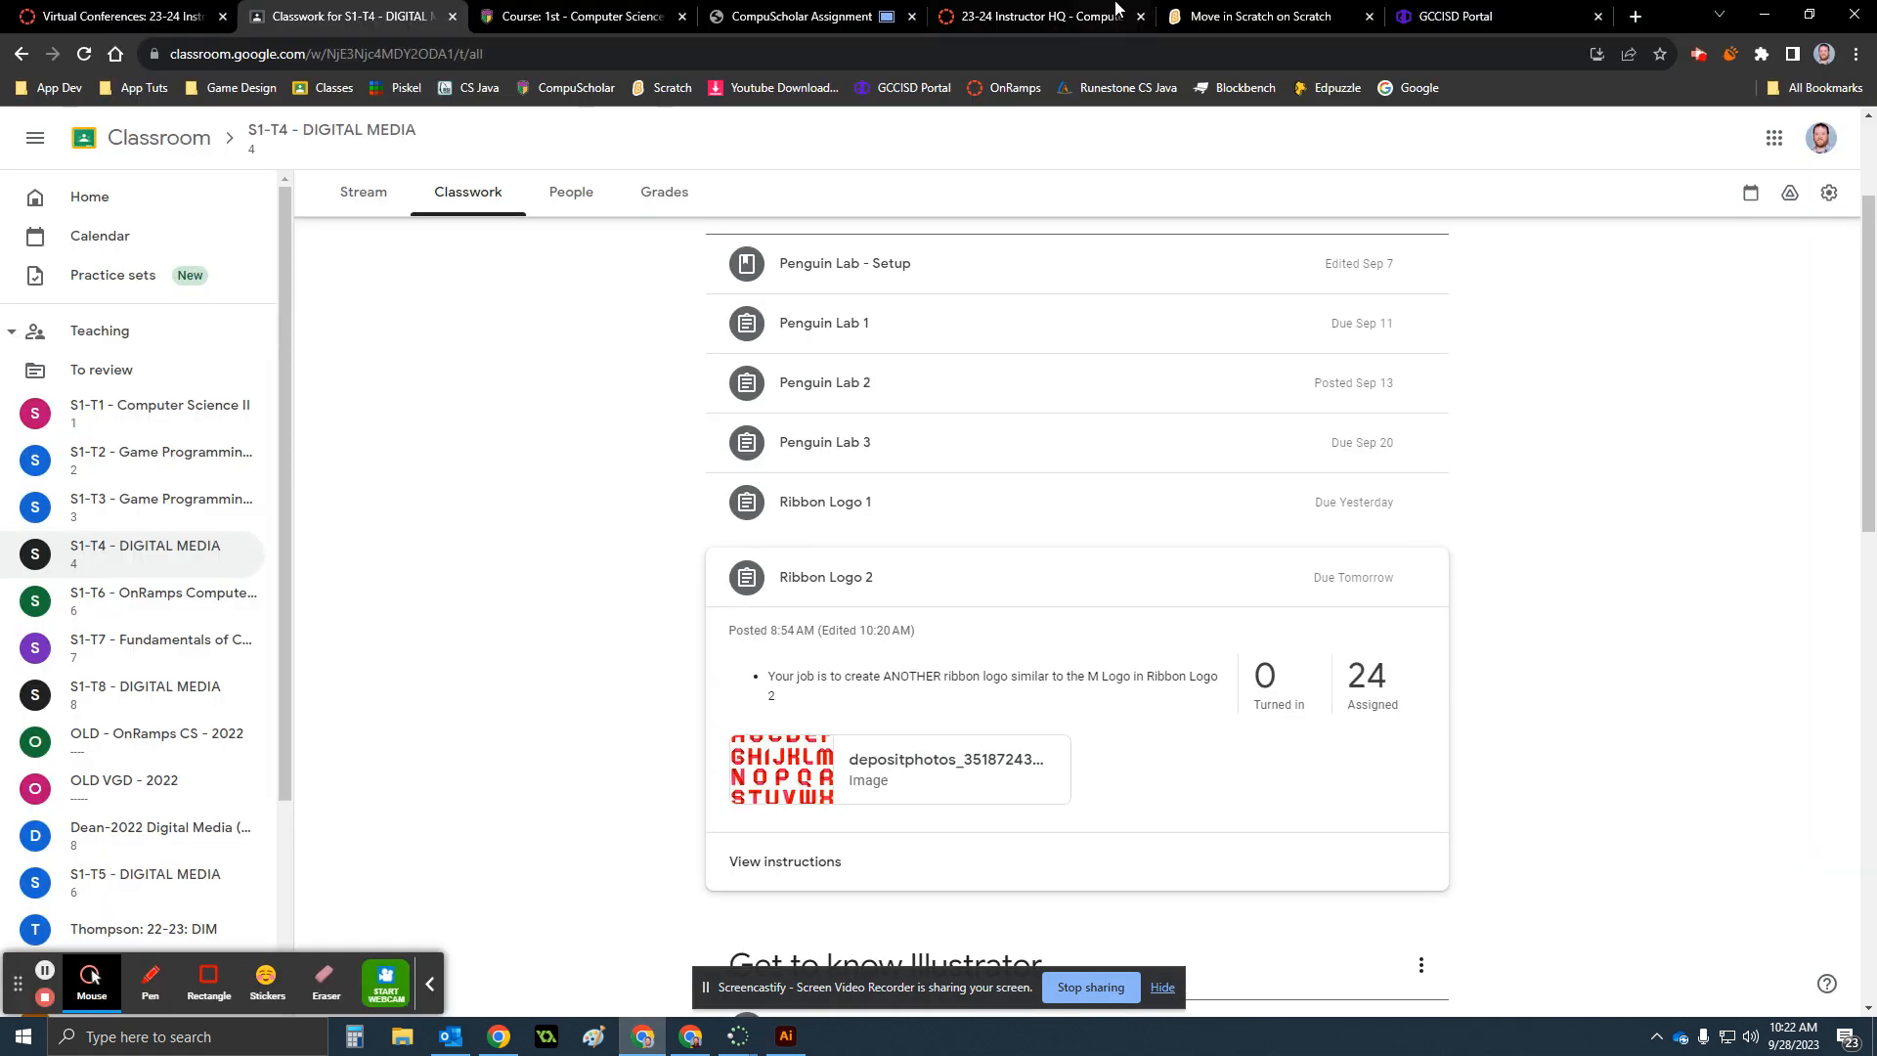
{"action": "left_click", "coordinate": [1765, 13]}
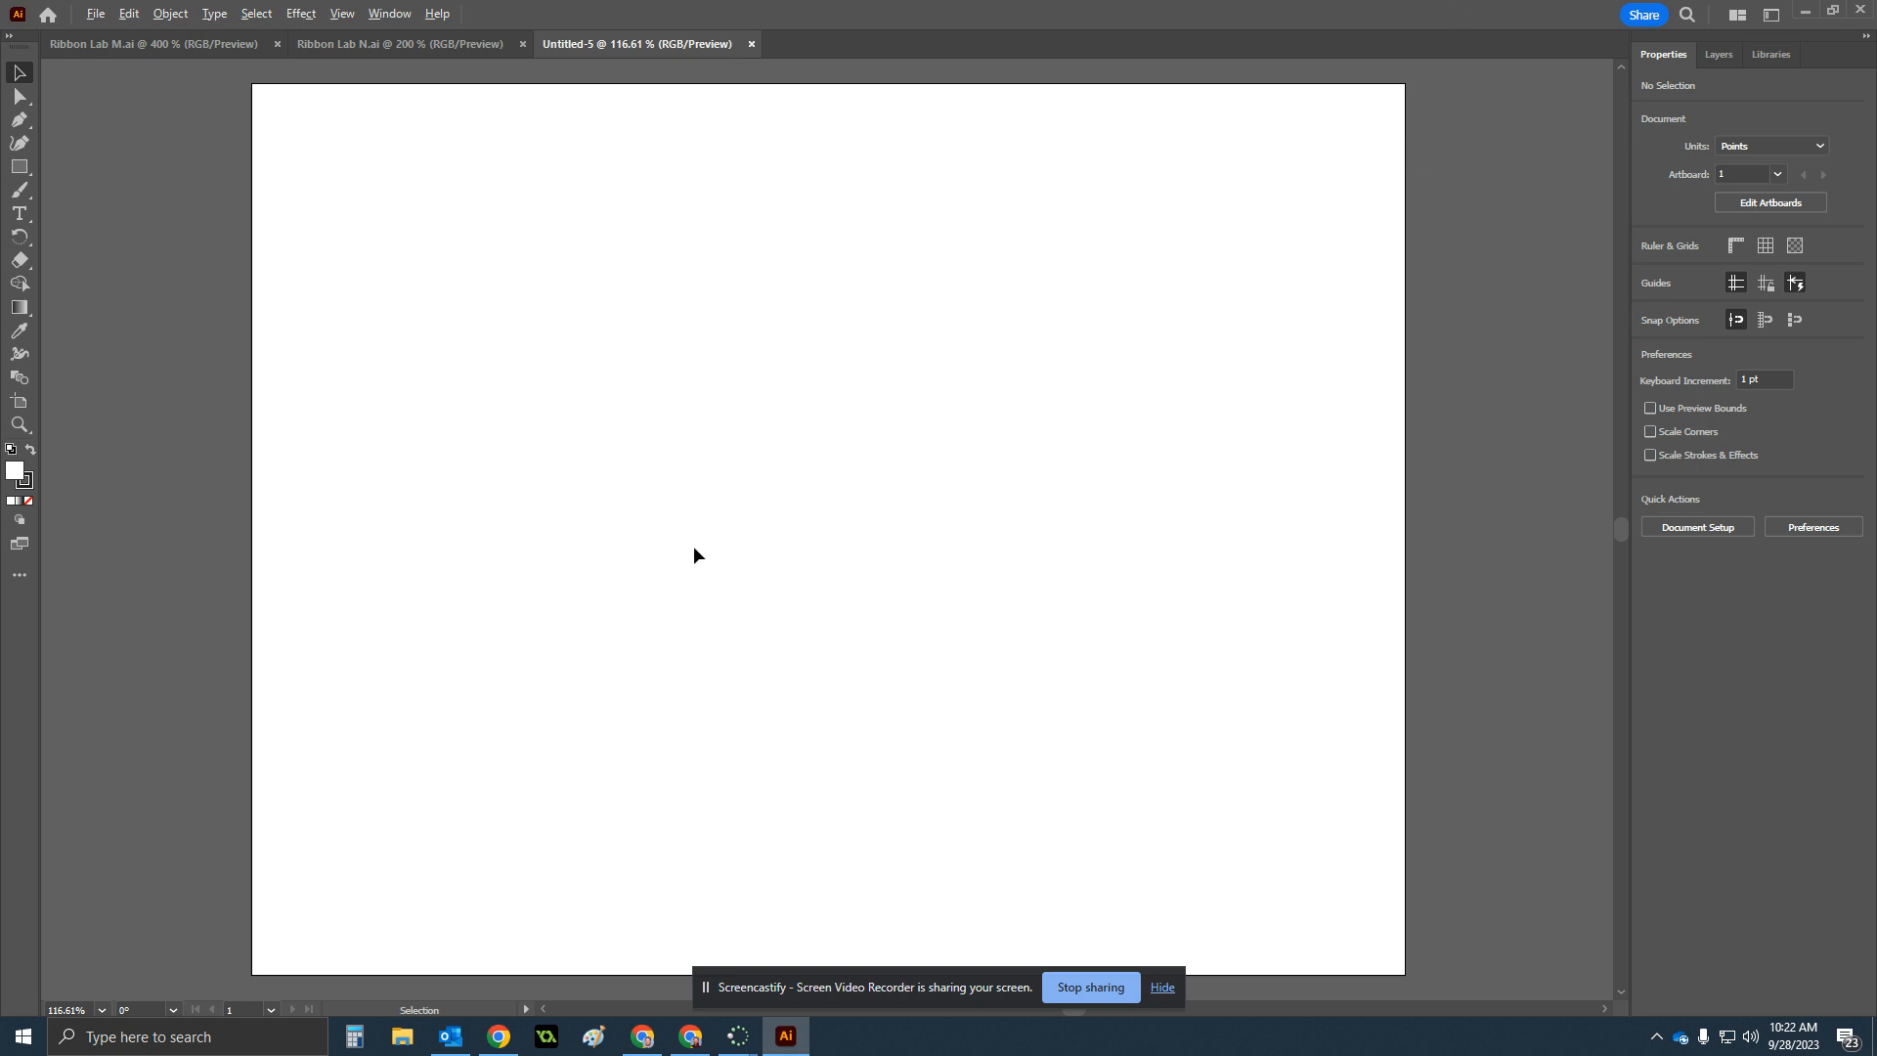
Reset the Essentials workspace to its default layout.
{"action": "scroll", "coordinate": [694, 555], "scroll_direction": "up", "scroll_amount": 1}
{"action": "left_click_drag", "start_coordinate": [813, 501], "coordinate": [774, 521]}
{"action": "scroll", "coordinate": [464, 385], "scroll_direction": "up", "scroll_amount": 1}
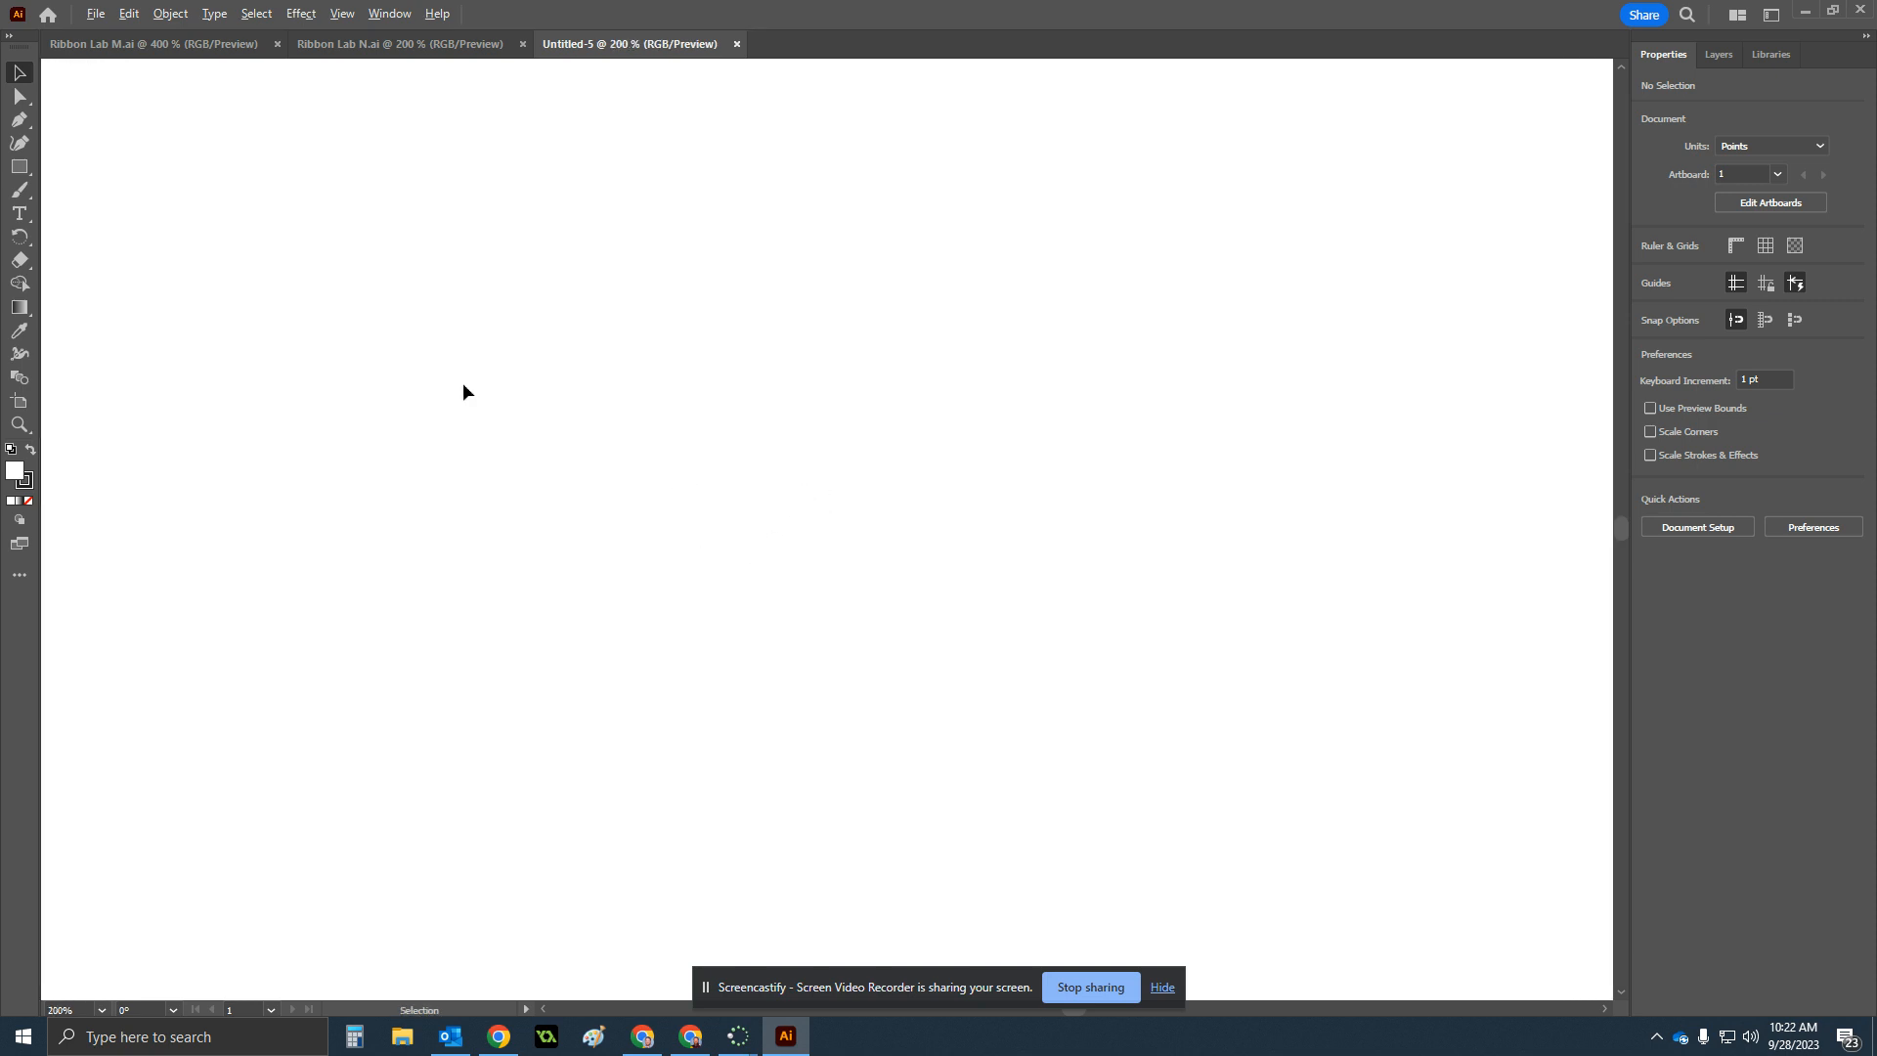
{"action": "left_click", "coordinate": [22, 168]}
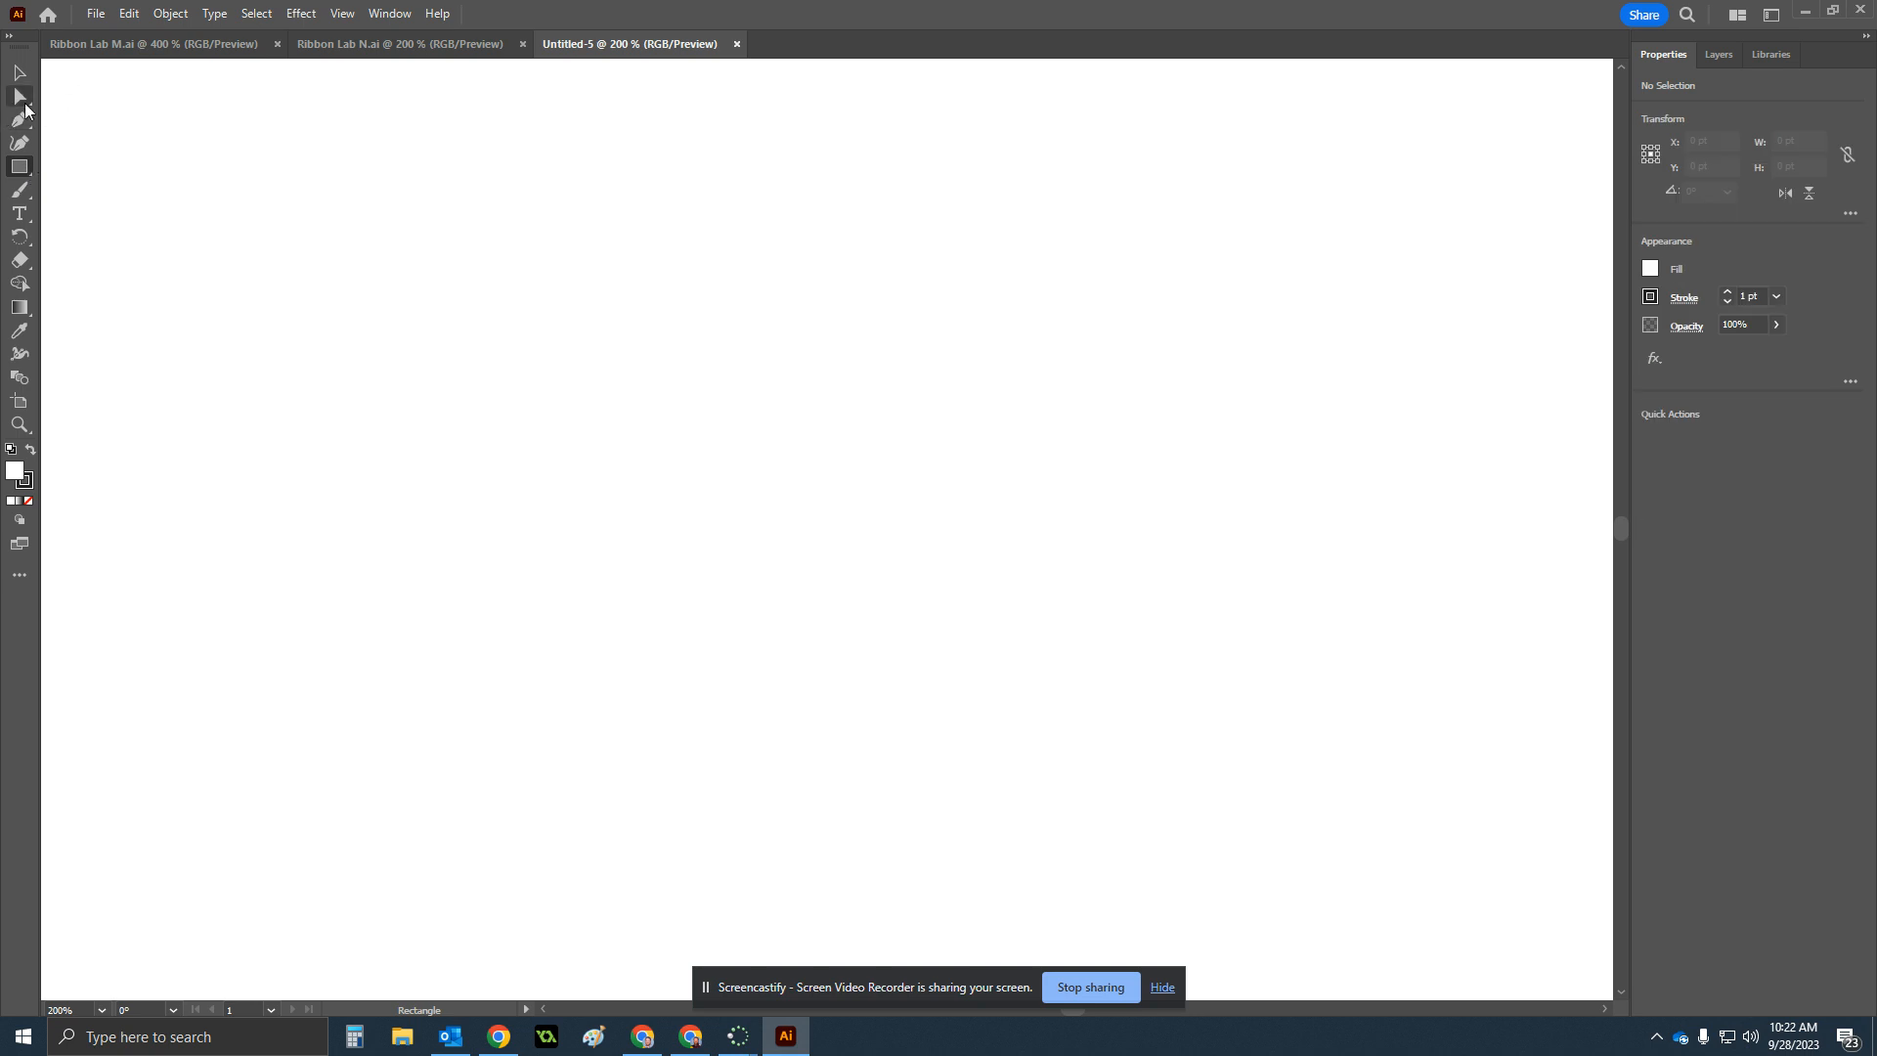
{"action": "left_click", "coordinate": [9, 37]}
{"action": "left_click", "coordinate": [9, 37]}
{"action": "left_click", "coordinate": [8, 37]}
{"action": "left_click", "coordinate": [9, 37]}
{"action": "left_click", "coordinate": [1770, 18]}
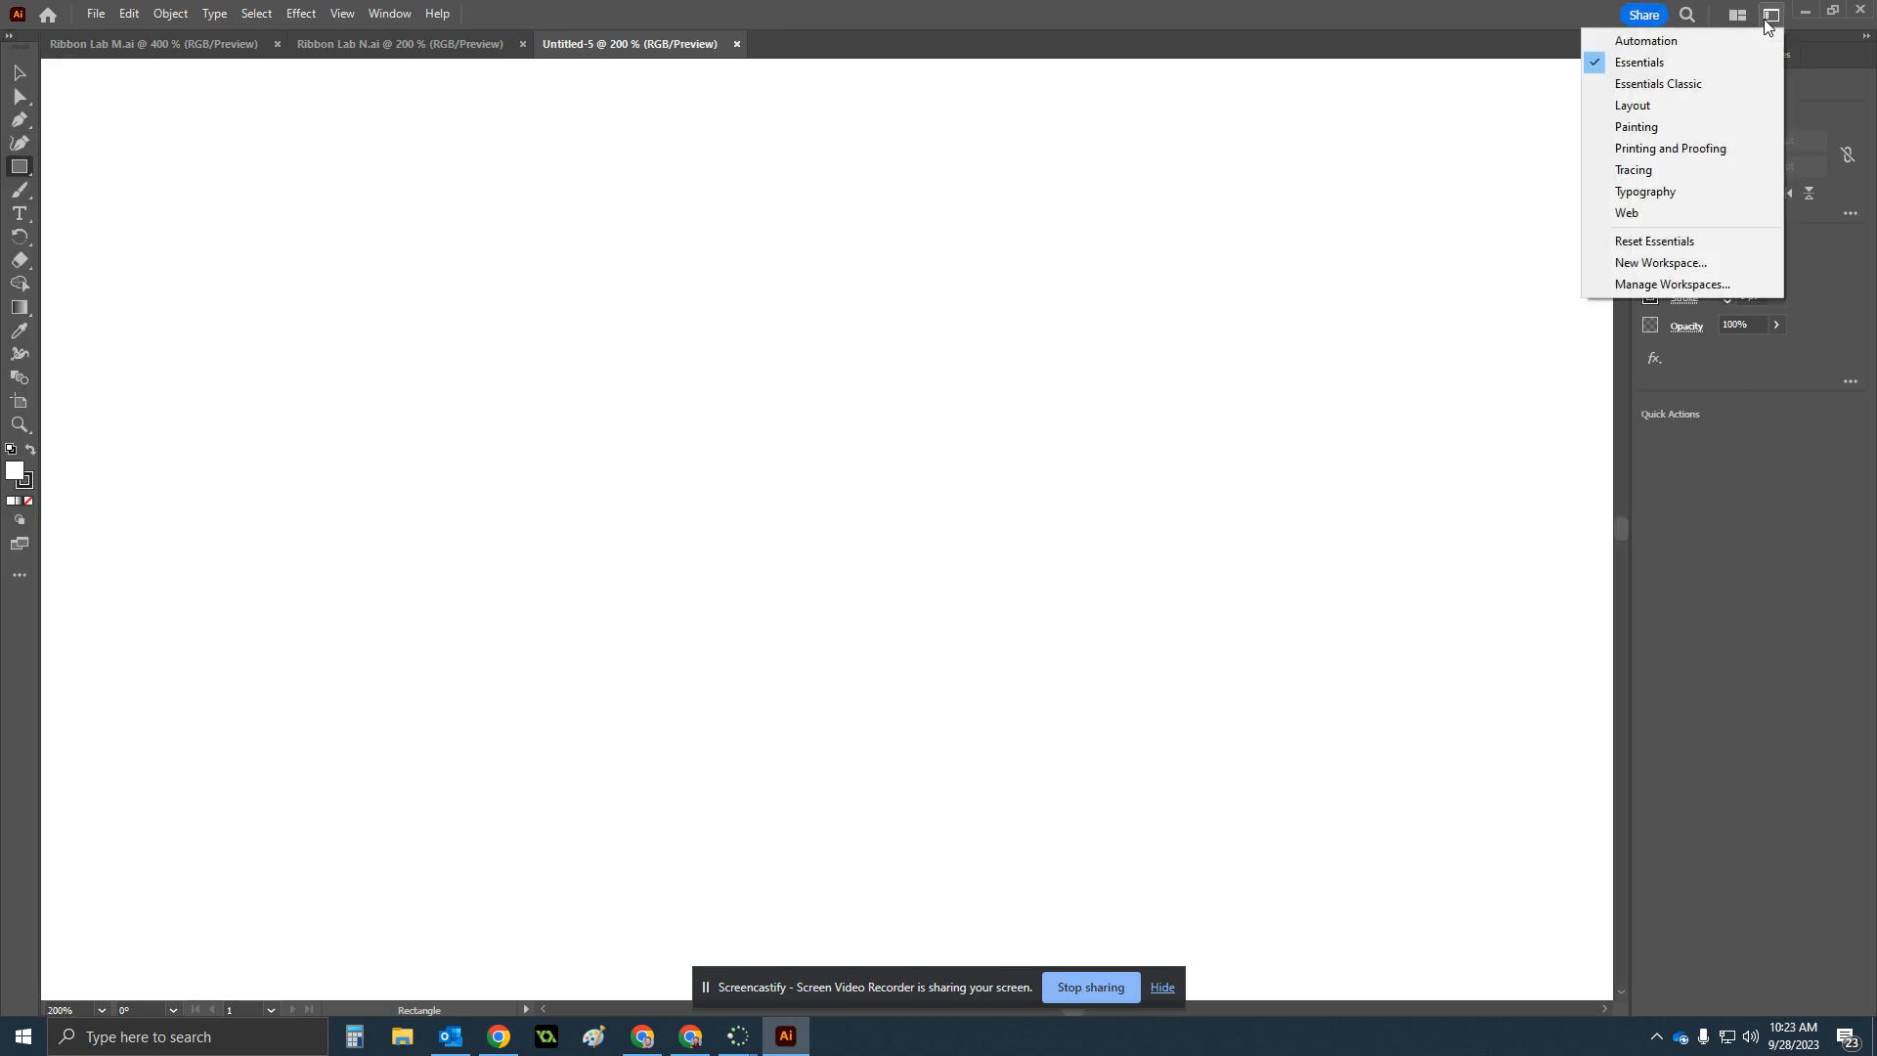
{"action": "left_click", "coordinate": [1690, 241]}
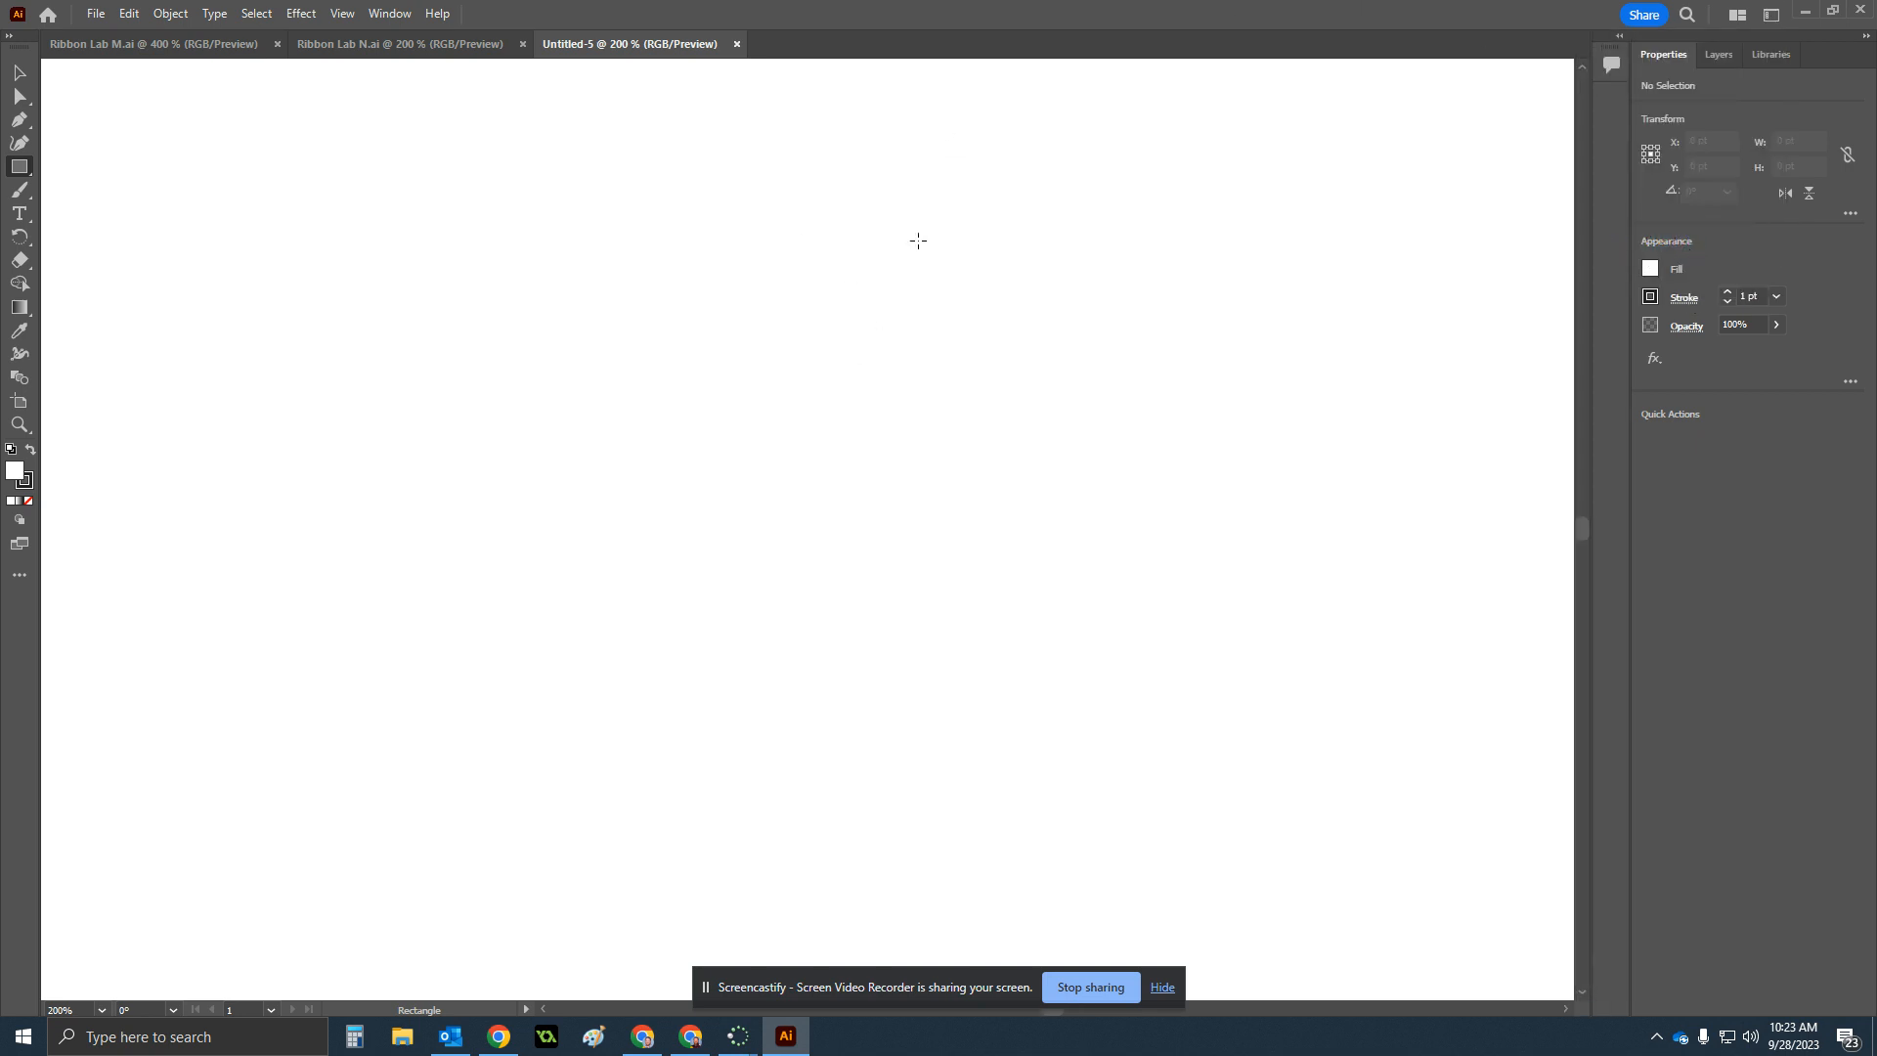
Draw two parallel vertical lines with the Line Segment tool, each about 268 pt long and about 53 pt apart, with their ends level.
{"action": "left_click", "coordinate": [19, 167]}
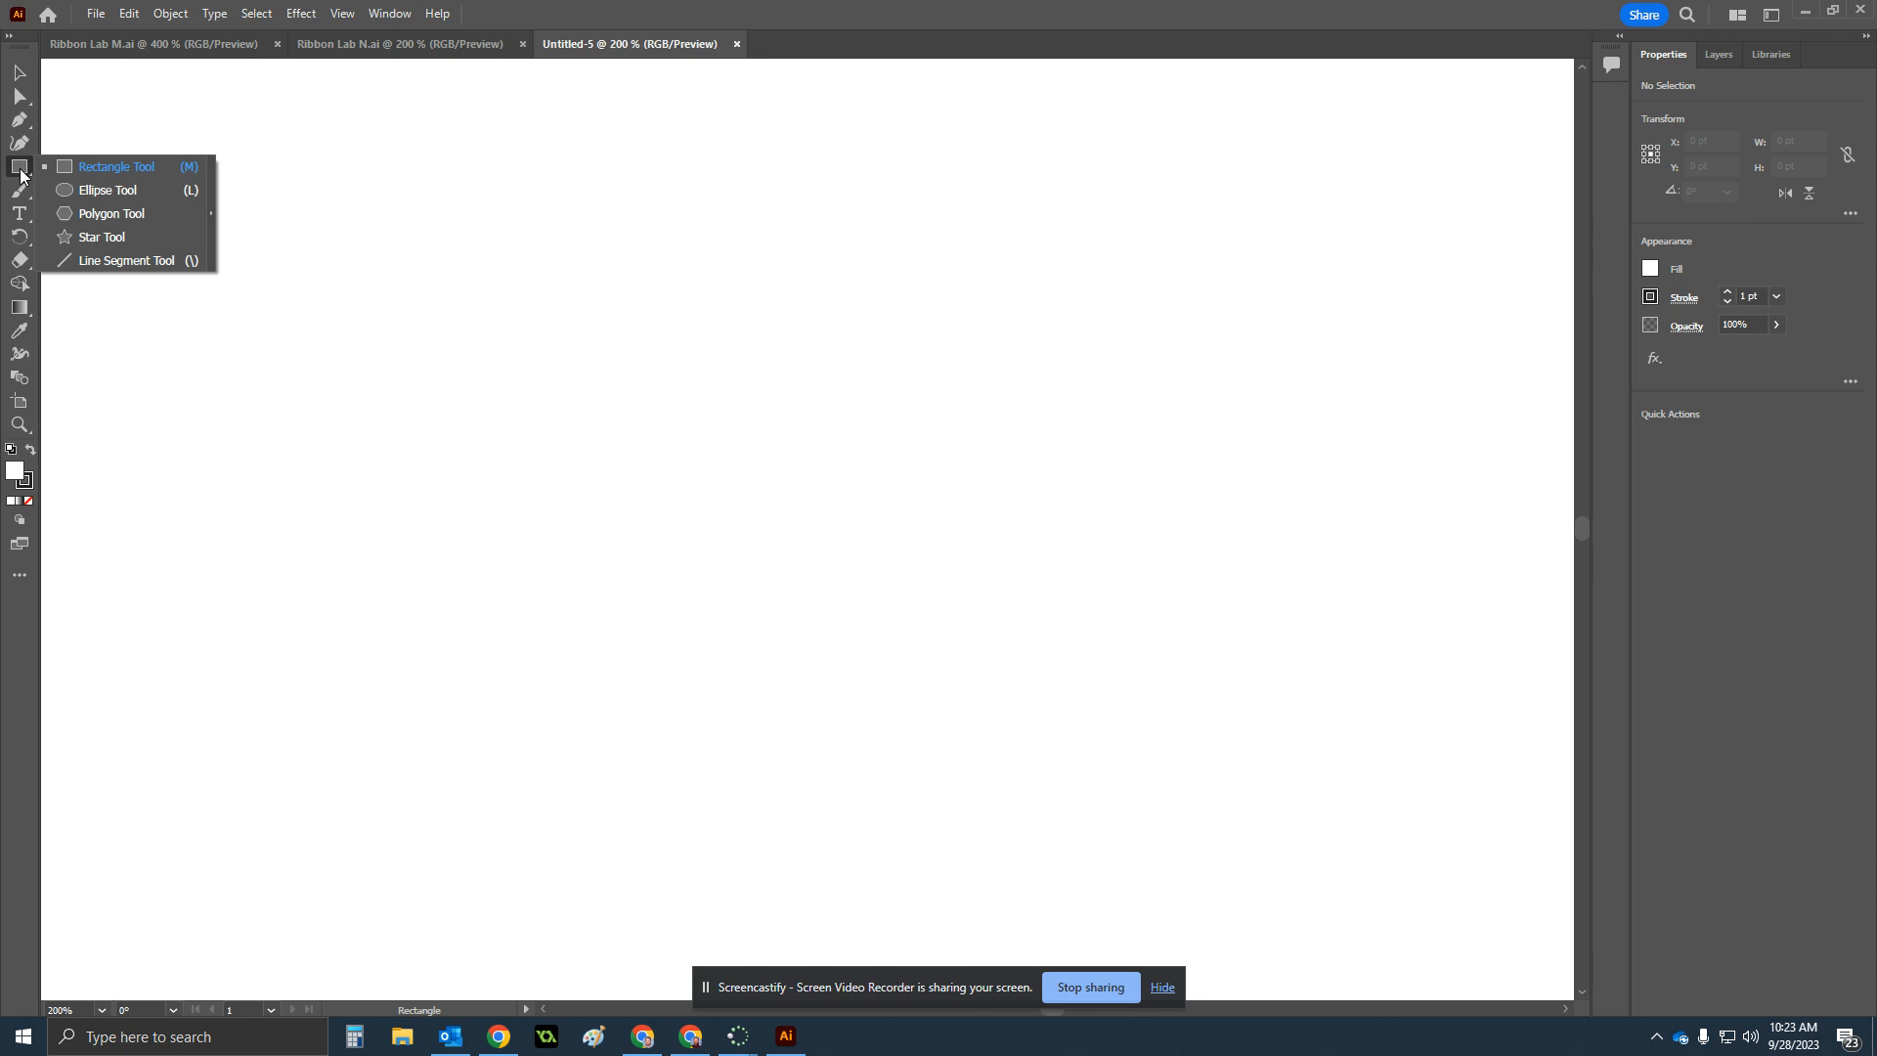
{"action": "left_click", "coordinate": [136, 262]}
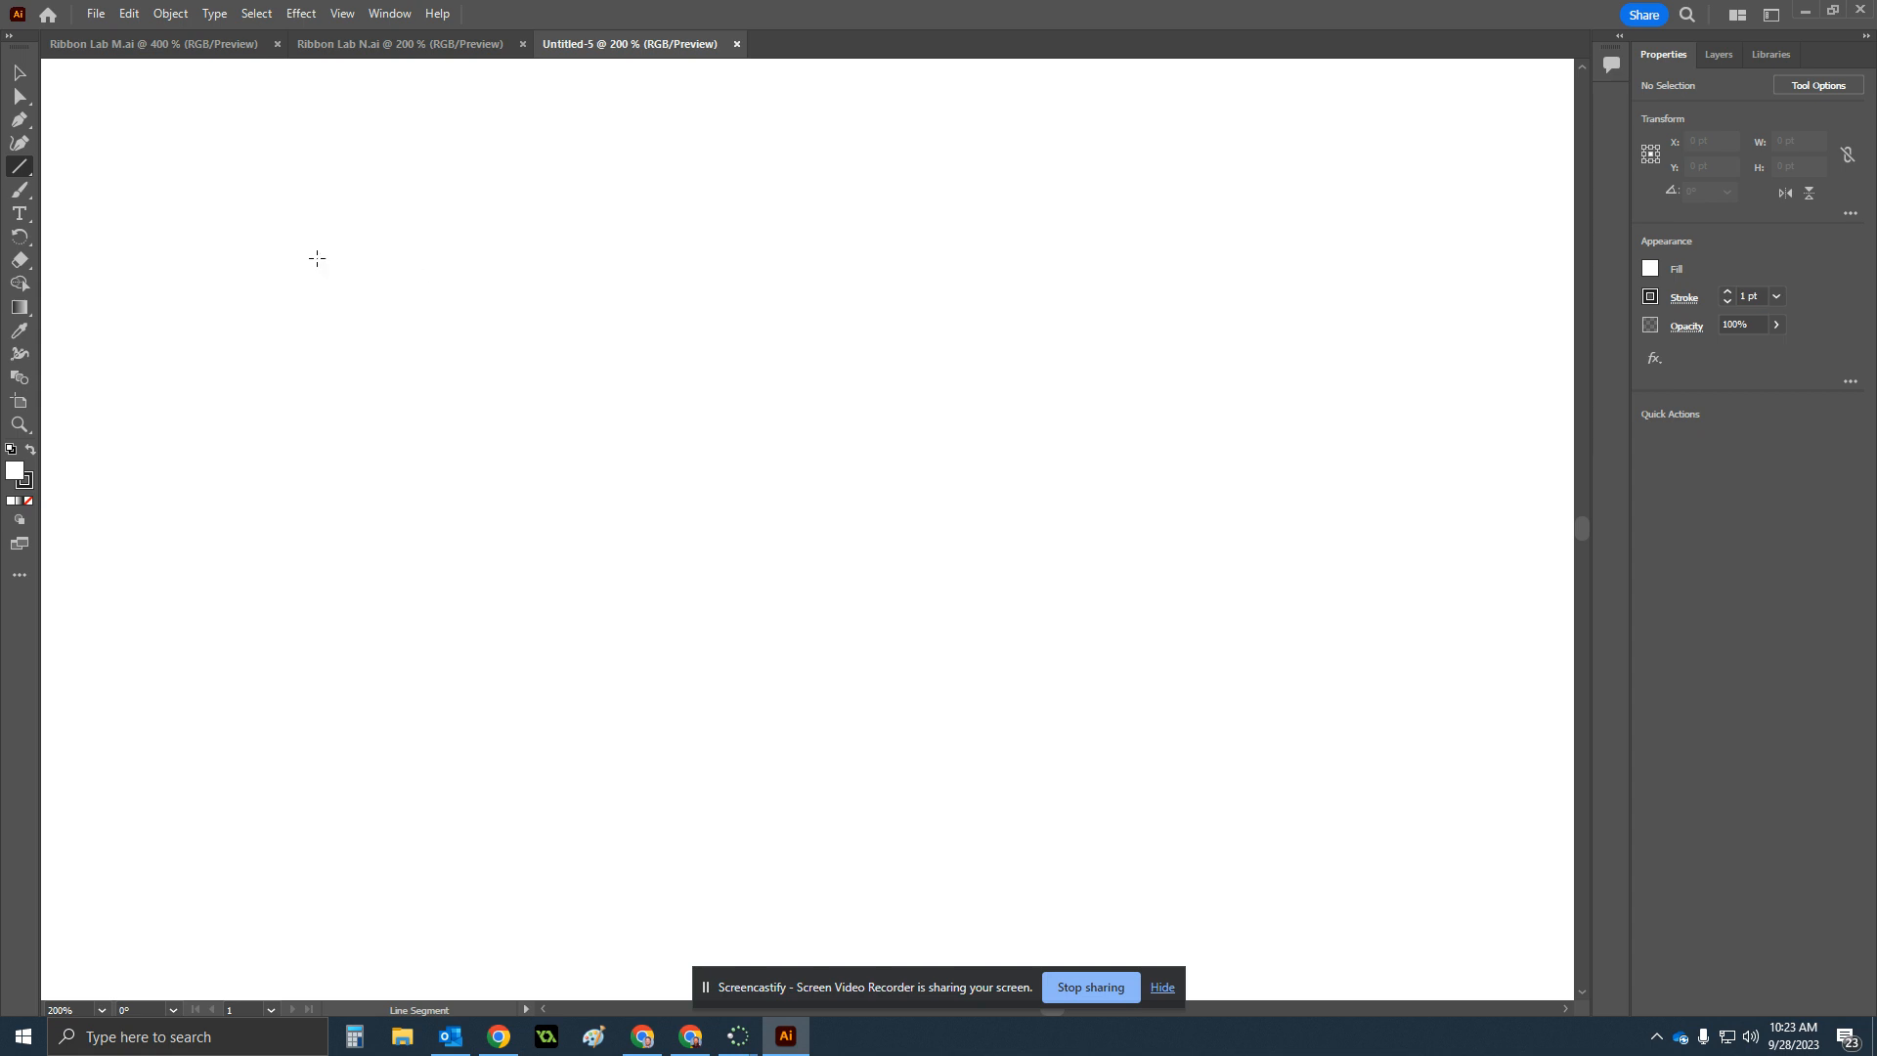
{"action": "mouse_move", "coordinate": [345, 234]}
{"action": "left_mouse_down"}
{"action": "mouse_move", "coordinate": [331, 913]}
{"action": "mouse_move", "coordinate": [455, 837]}
{"action": "mouse_move", "coordinate": [810, 755]}
{"action": "mouse_move", "coordinate": [428, 839]}
{"action": "mouse_move", "coordinate": [696, 348]}
{"action": "mouse_move", "coordinate": [436, 189]}
{"action": "mouse_move", "coordinate": [234, 205]}
{"action": "mouse_move", "coordinate": [290, 671]}
{"action": "mouse_move", "coordinate": [346, 903]}
{"action": "left_mouse_up"}
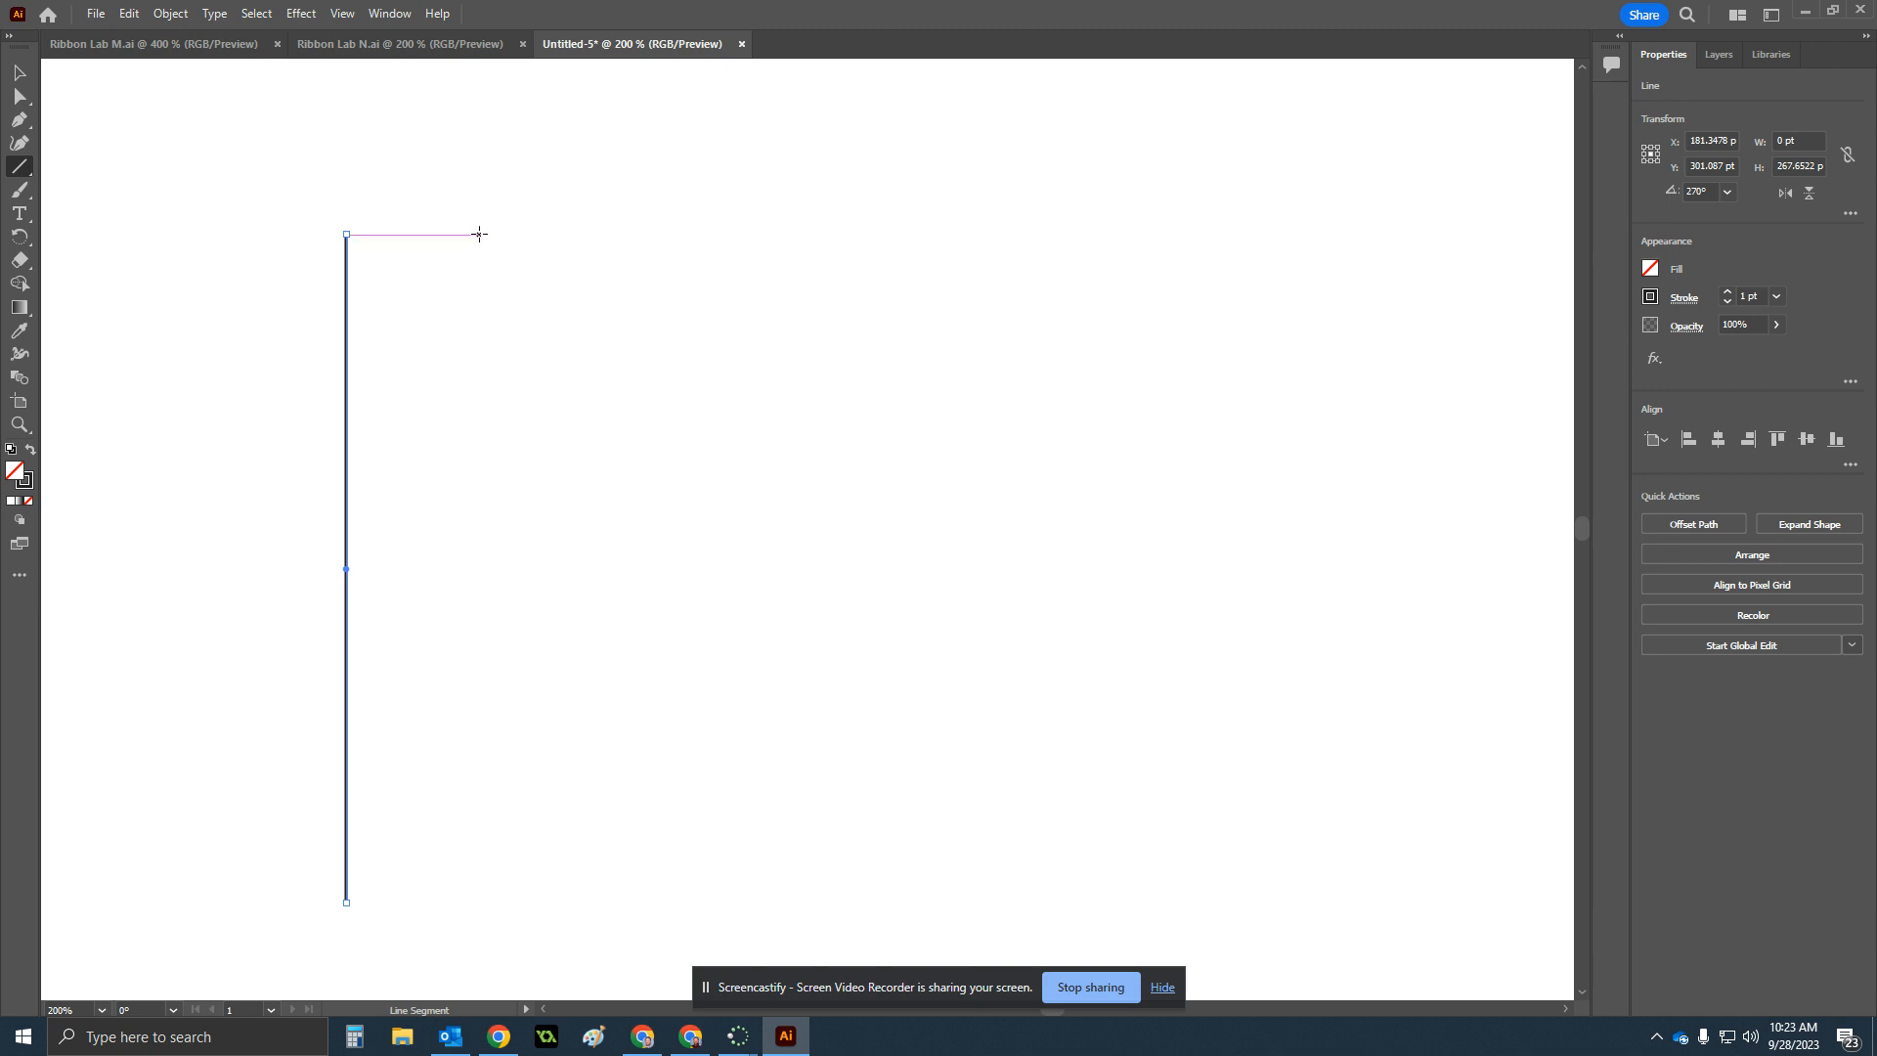
{"action": "left_click_drag", "start_coordinate": [479, 234], "coordinate": [487, 903]}
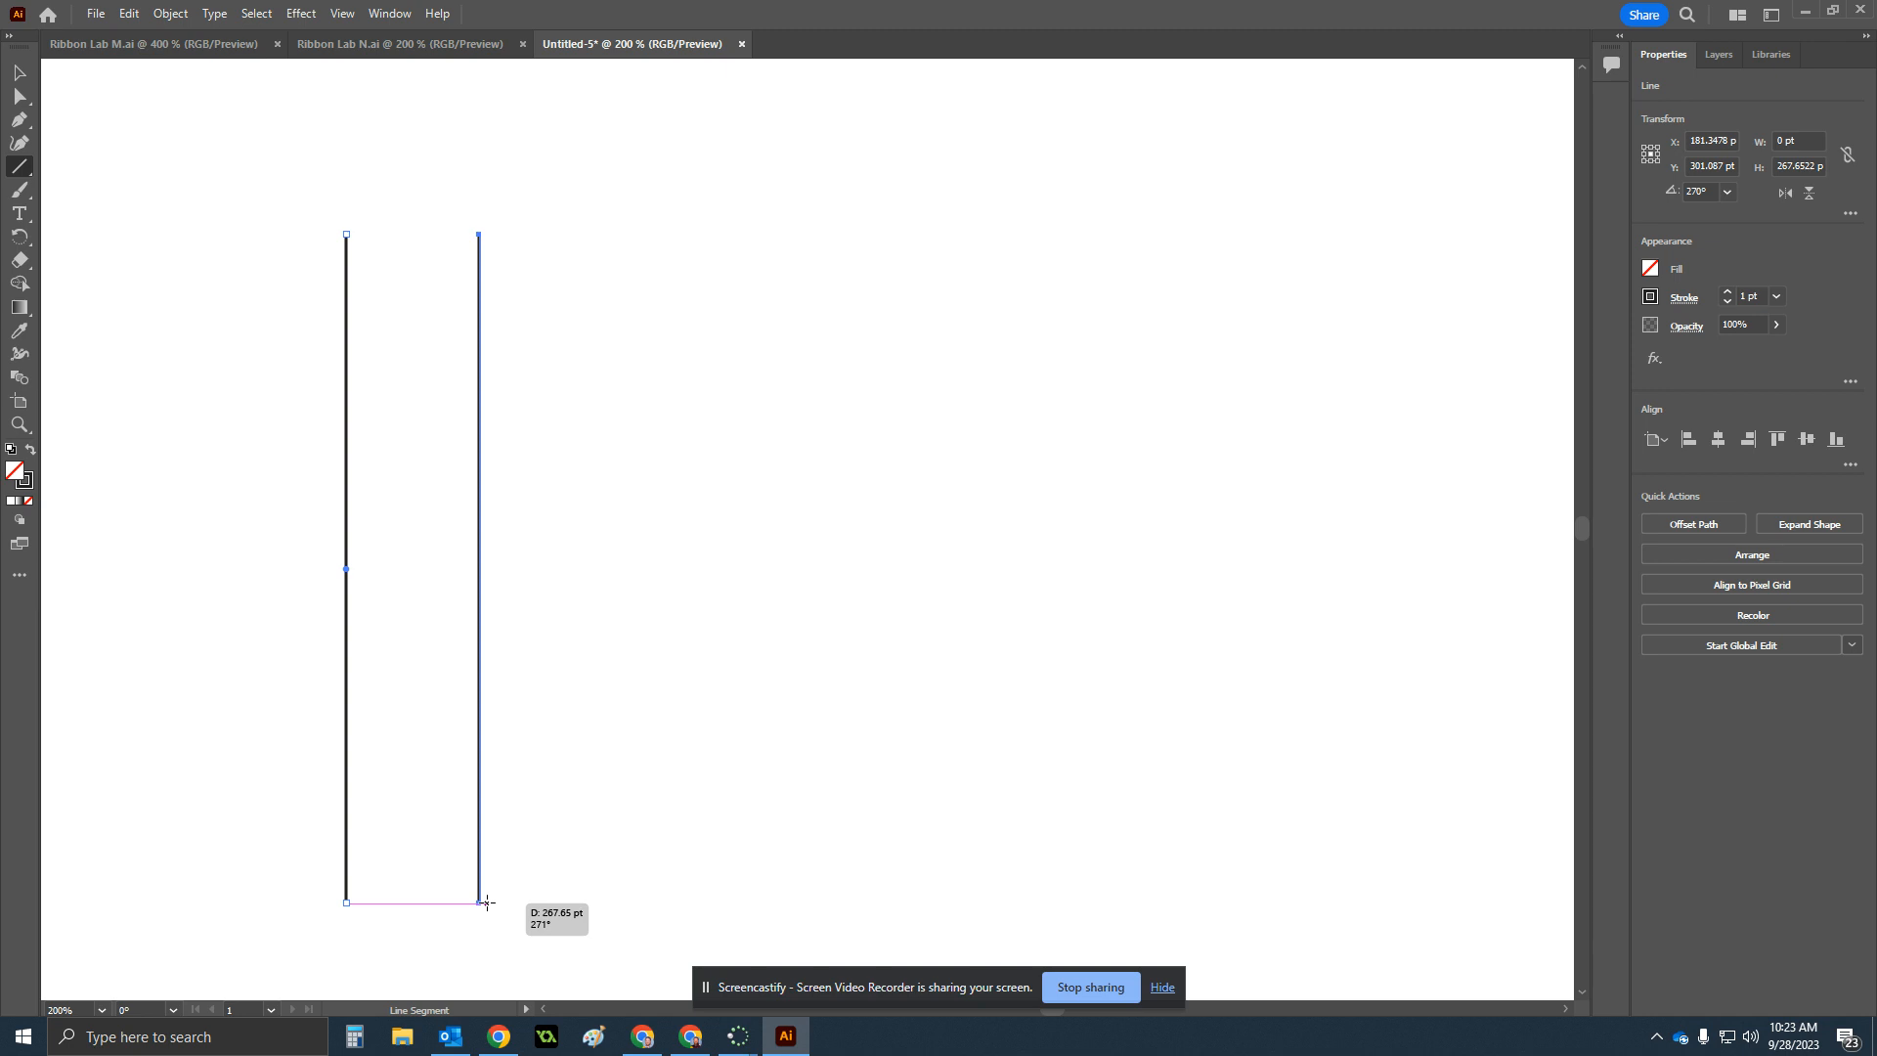
{"action": "left_click_drag", "start_coordinate": [487, 902], "coordinate": [487, 903]}
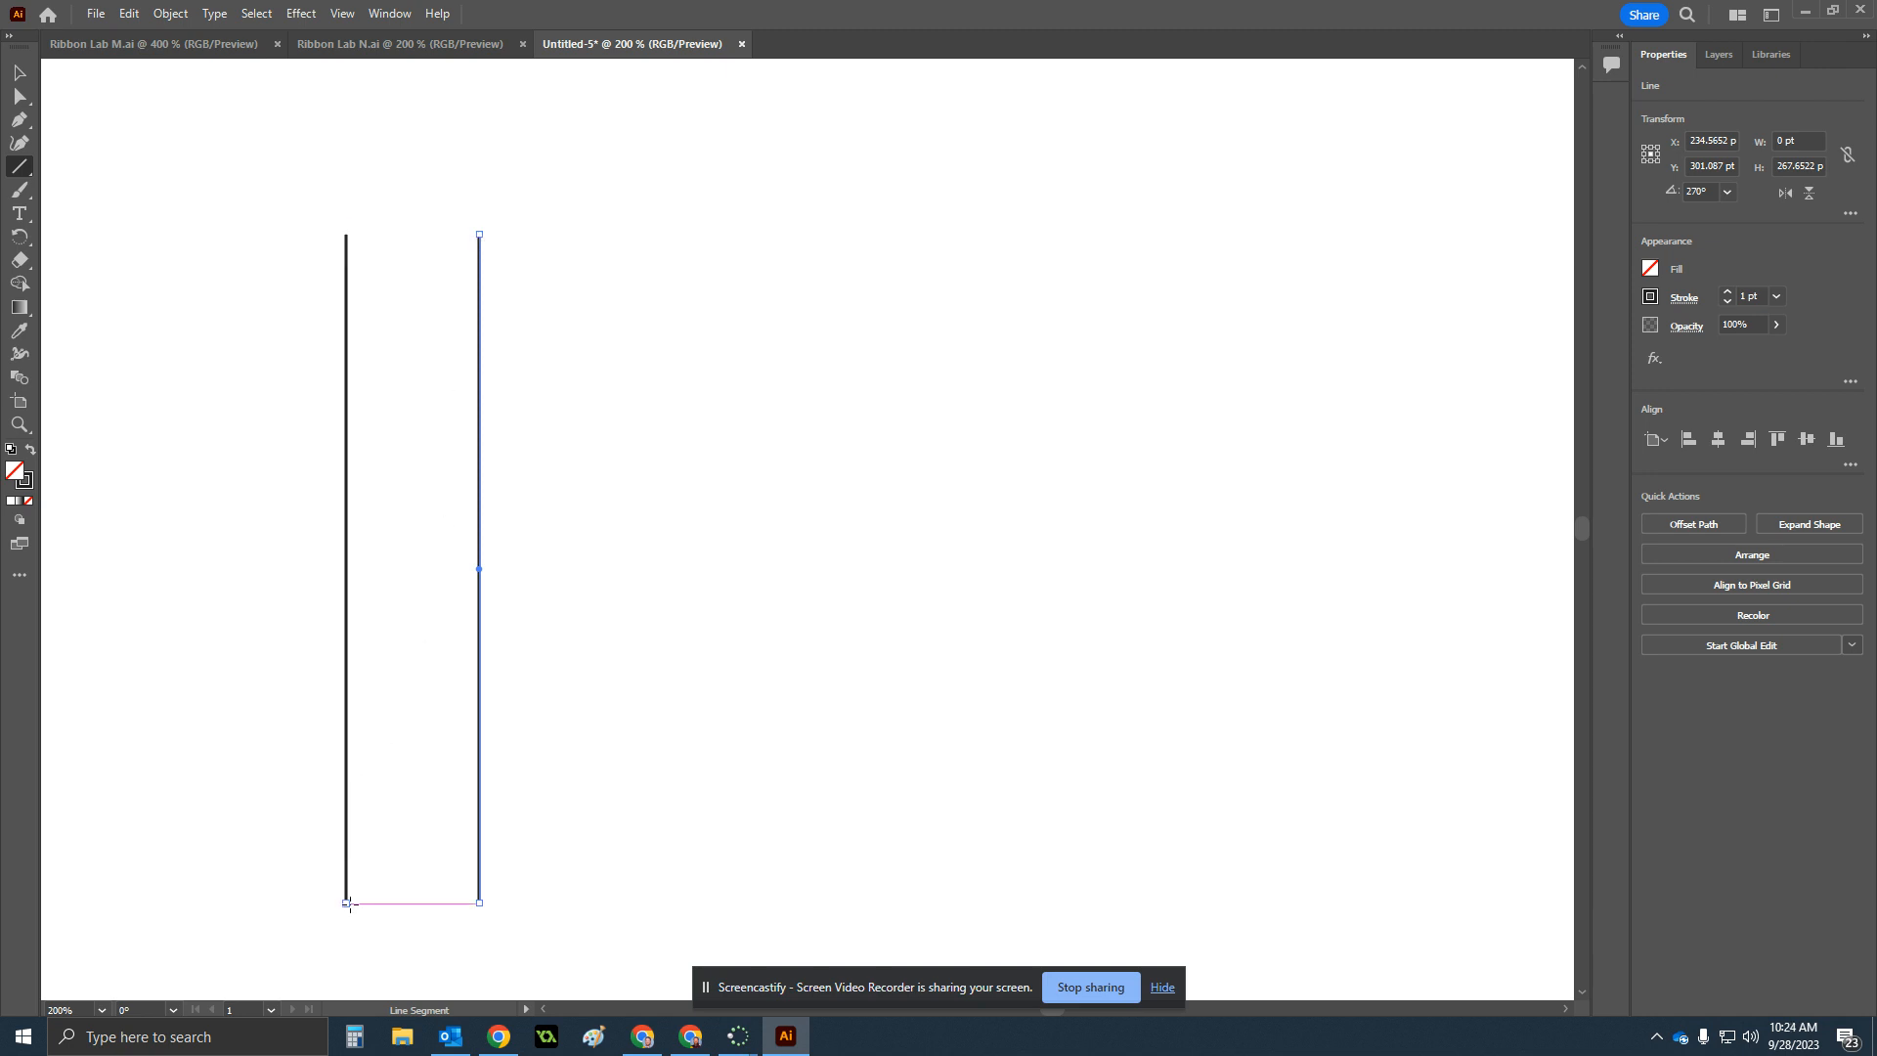
Select both vertical lines, copy them and paste a duplicate pair.
{"action": "key", "text": "v"}
{"action": "left_click_drag", "start_coordinate": [256, 176], "coordinate": [588, 951]}
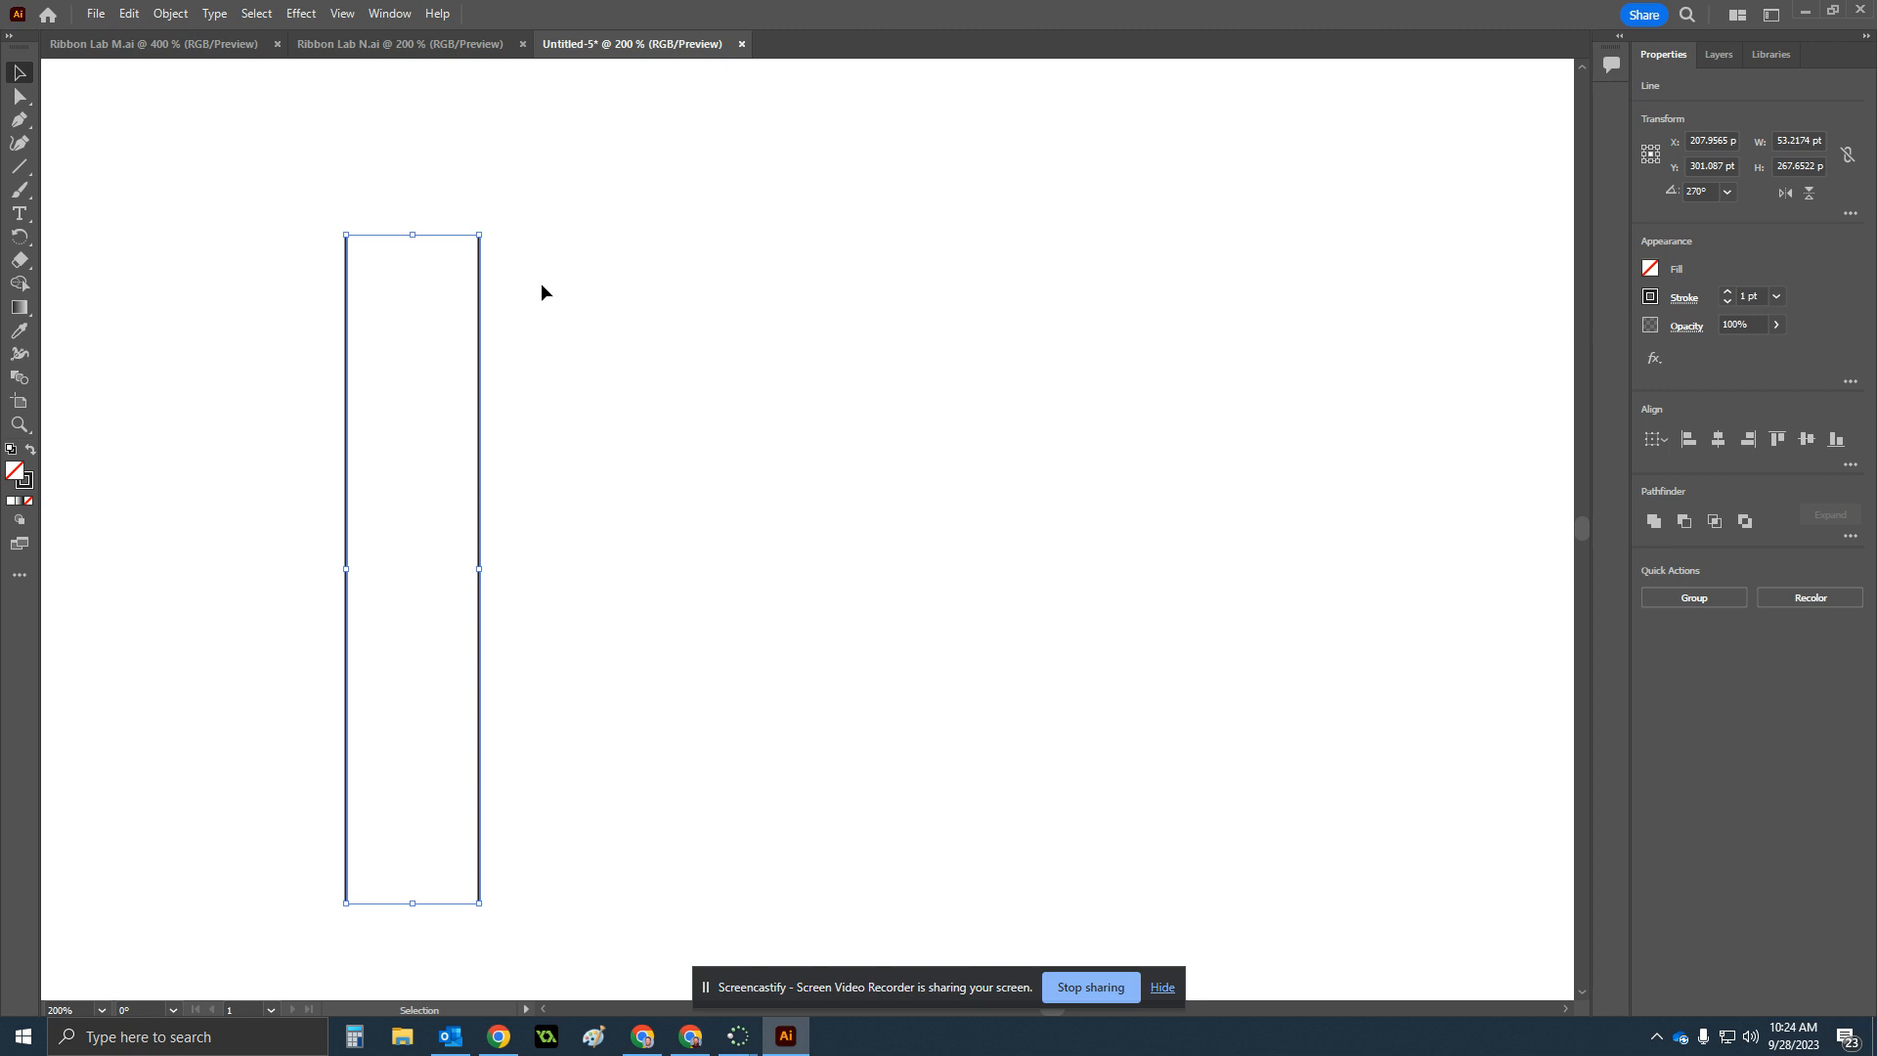
{"action": "left_click", "coordinate": [131, 14]}
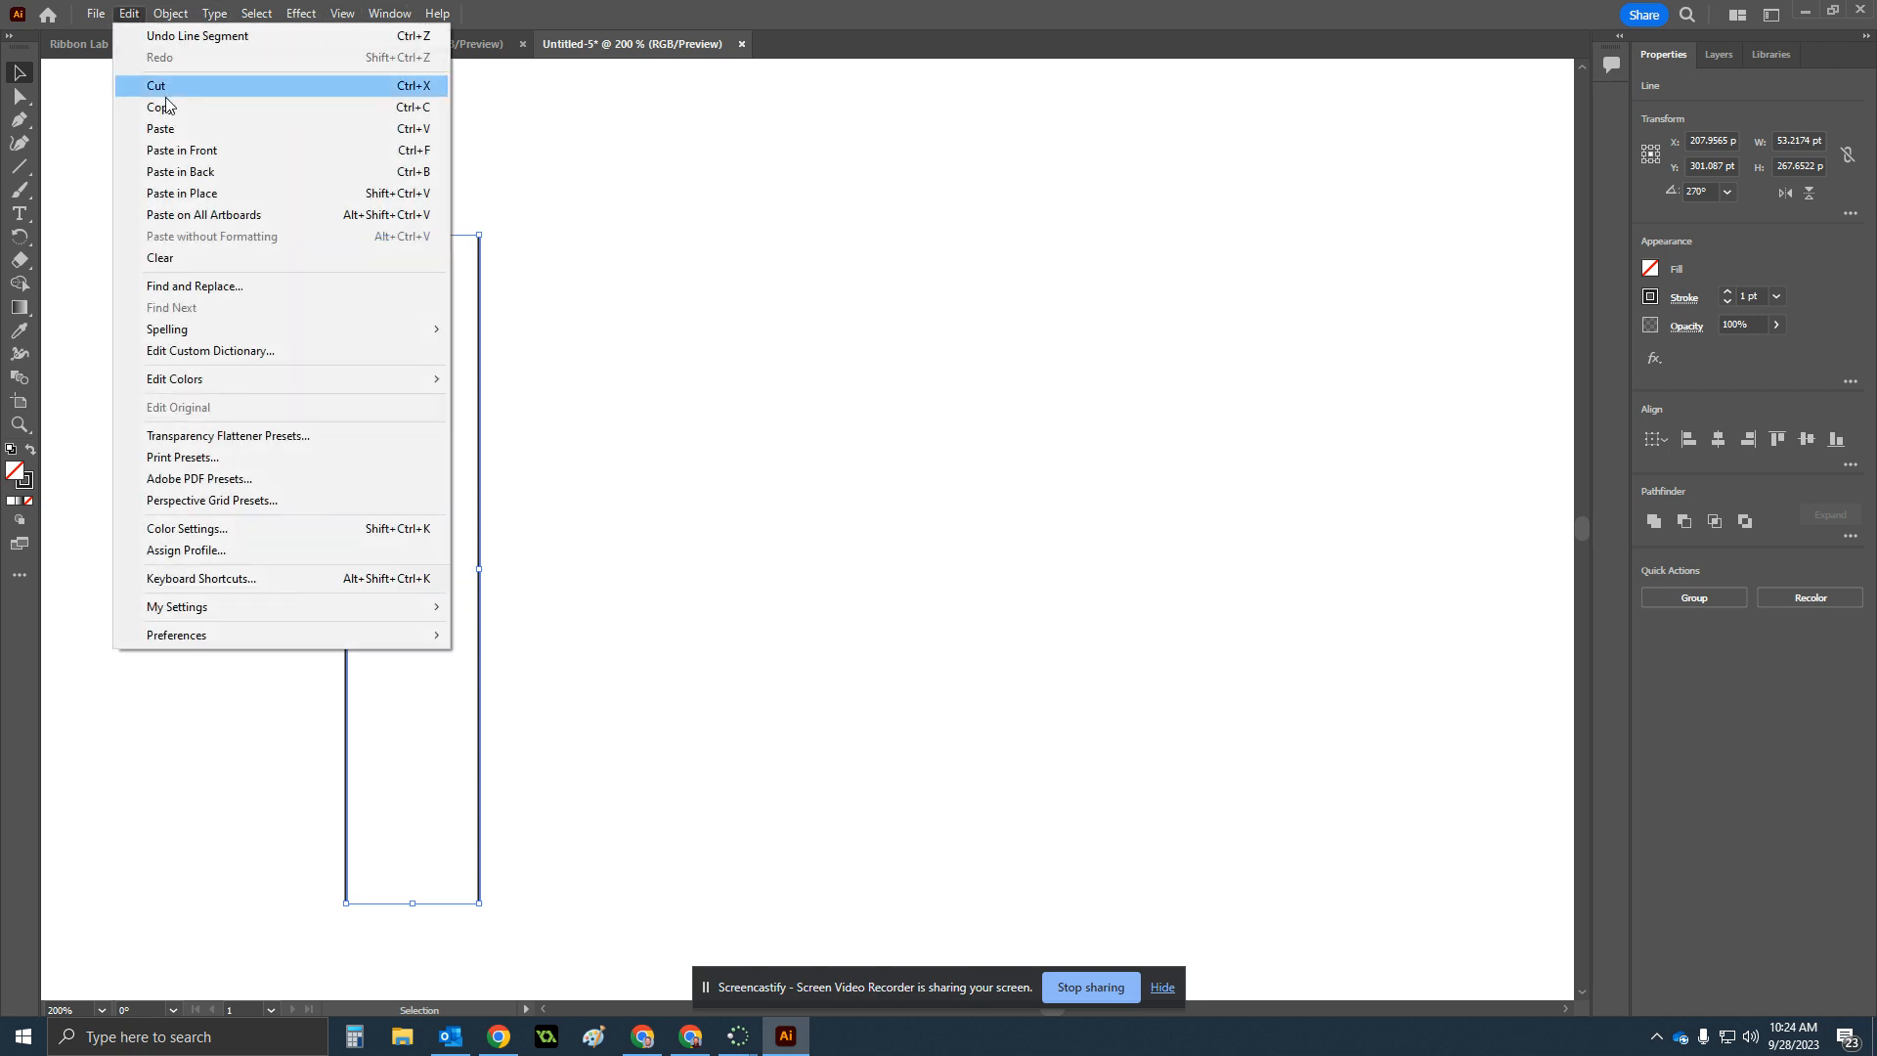
{"action": "left_click", "coordinate": [303, 104]}
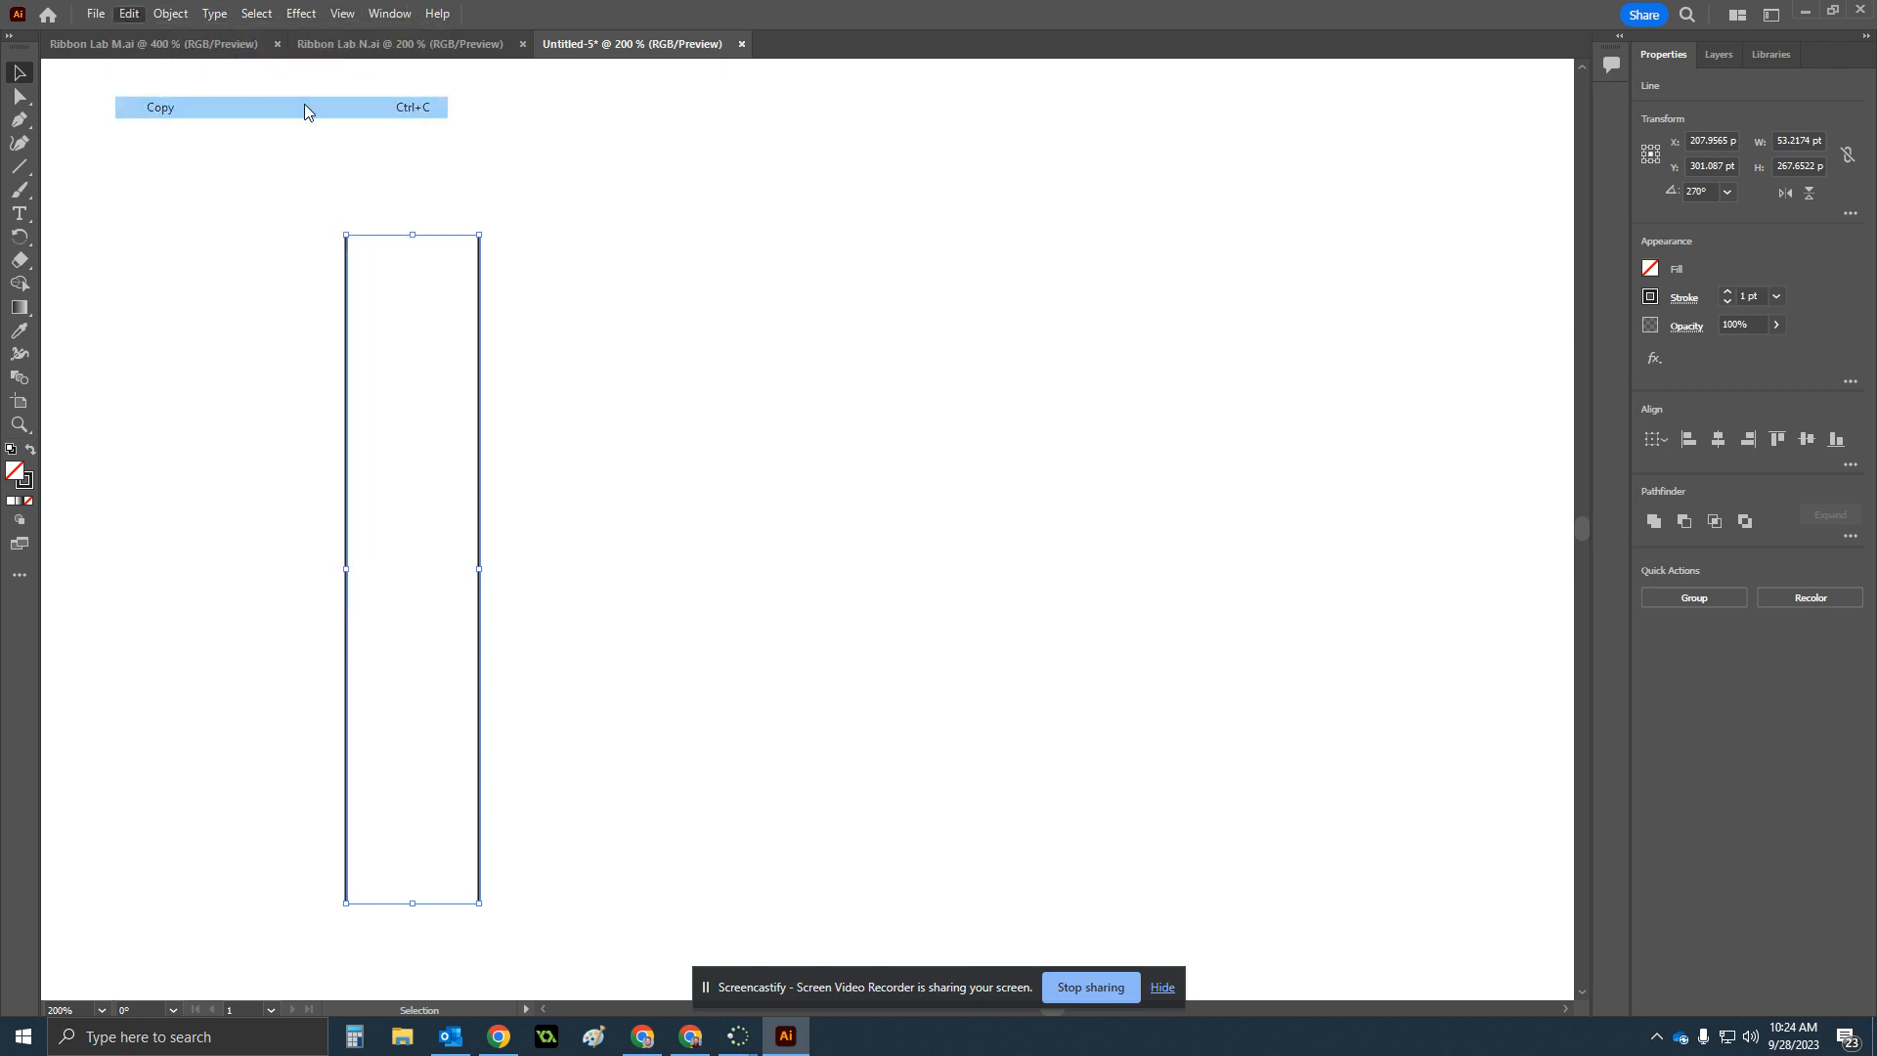
{"action": "left_click", "coordinate": [128, 14]}
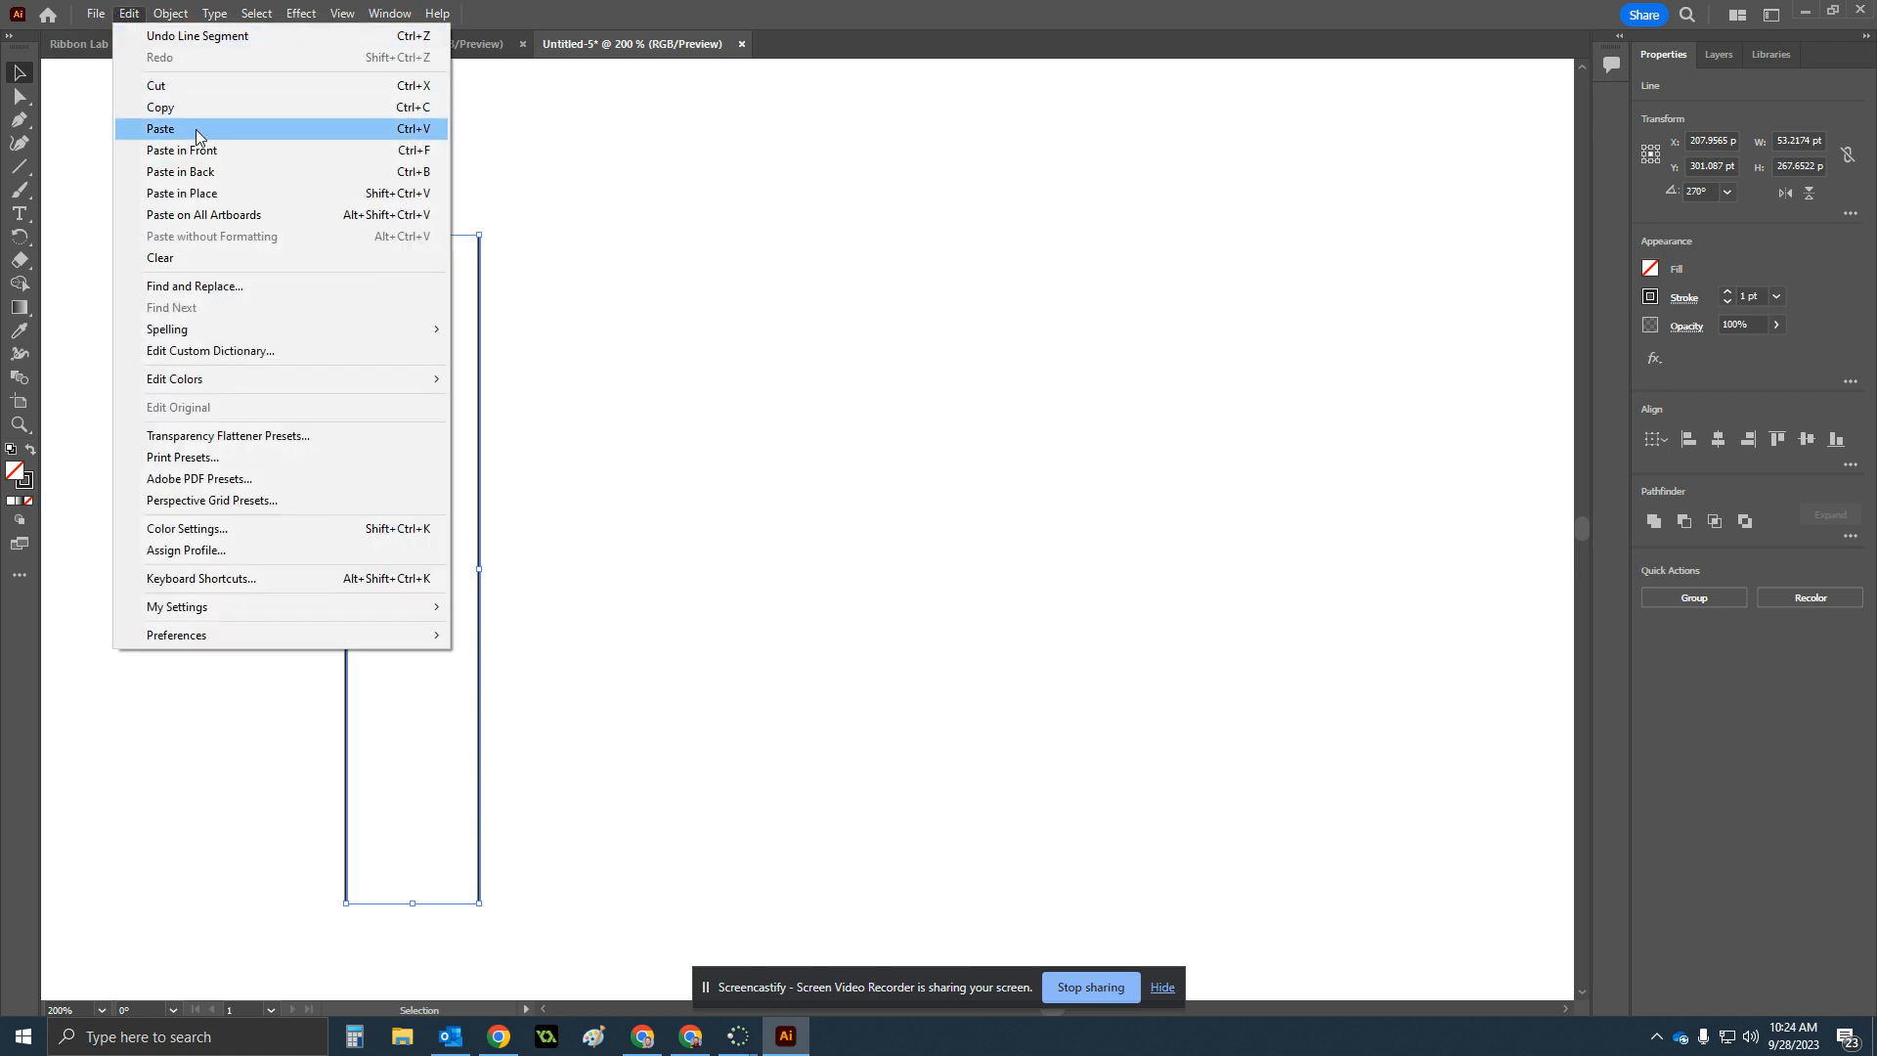
{"action": "left_click", "coordinate": [196, 128]}
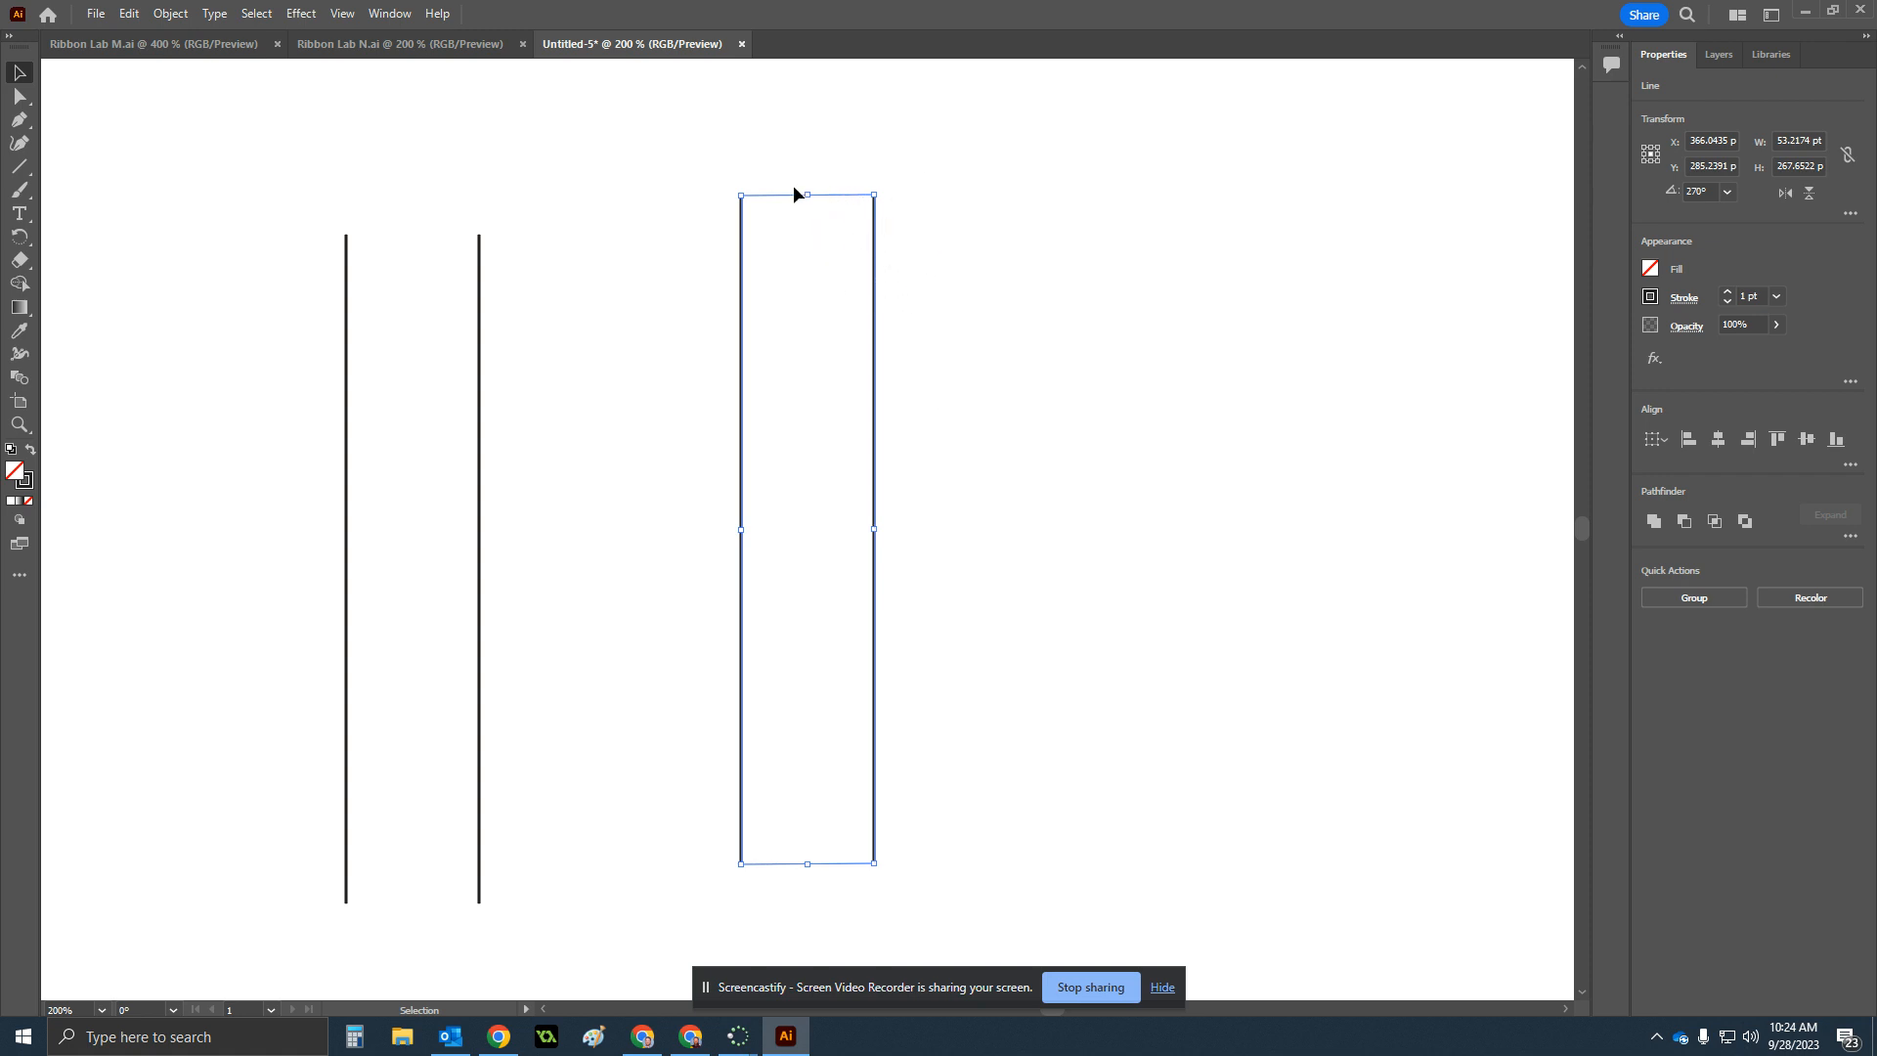
Rotate the pasted pair of lines to horizontal and snap its upper-left end to the top of the original left vertical line.
{"action": "left_click", "coordinate": [1013, 442]}
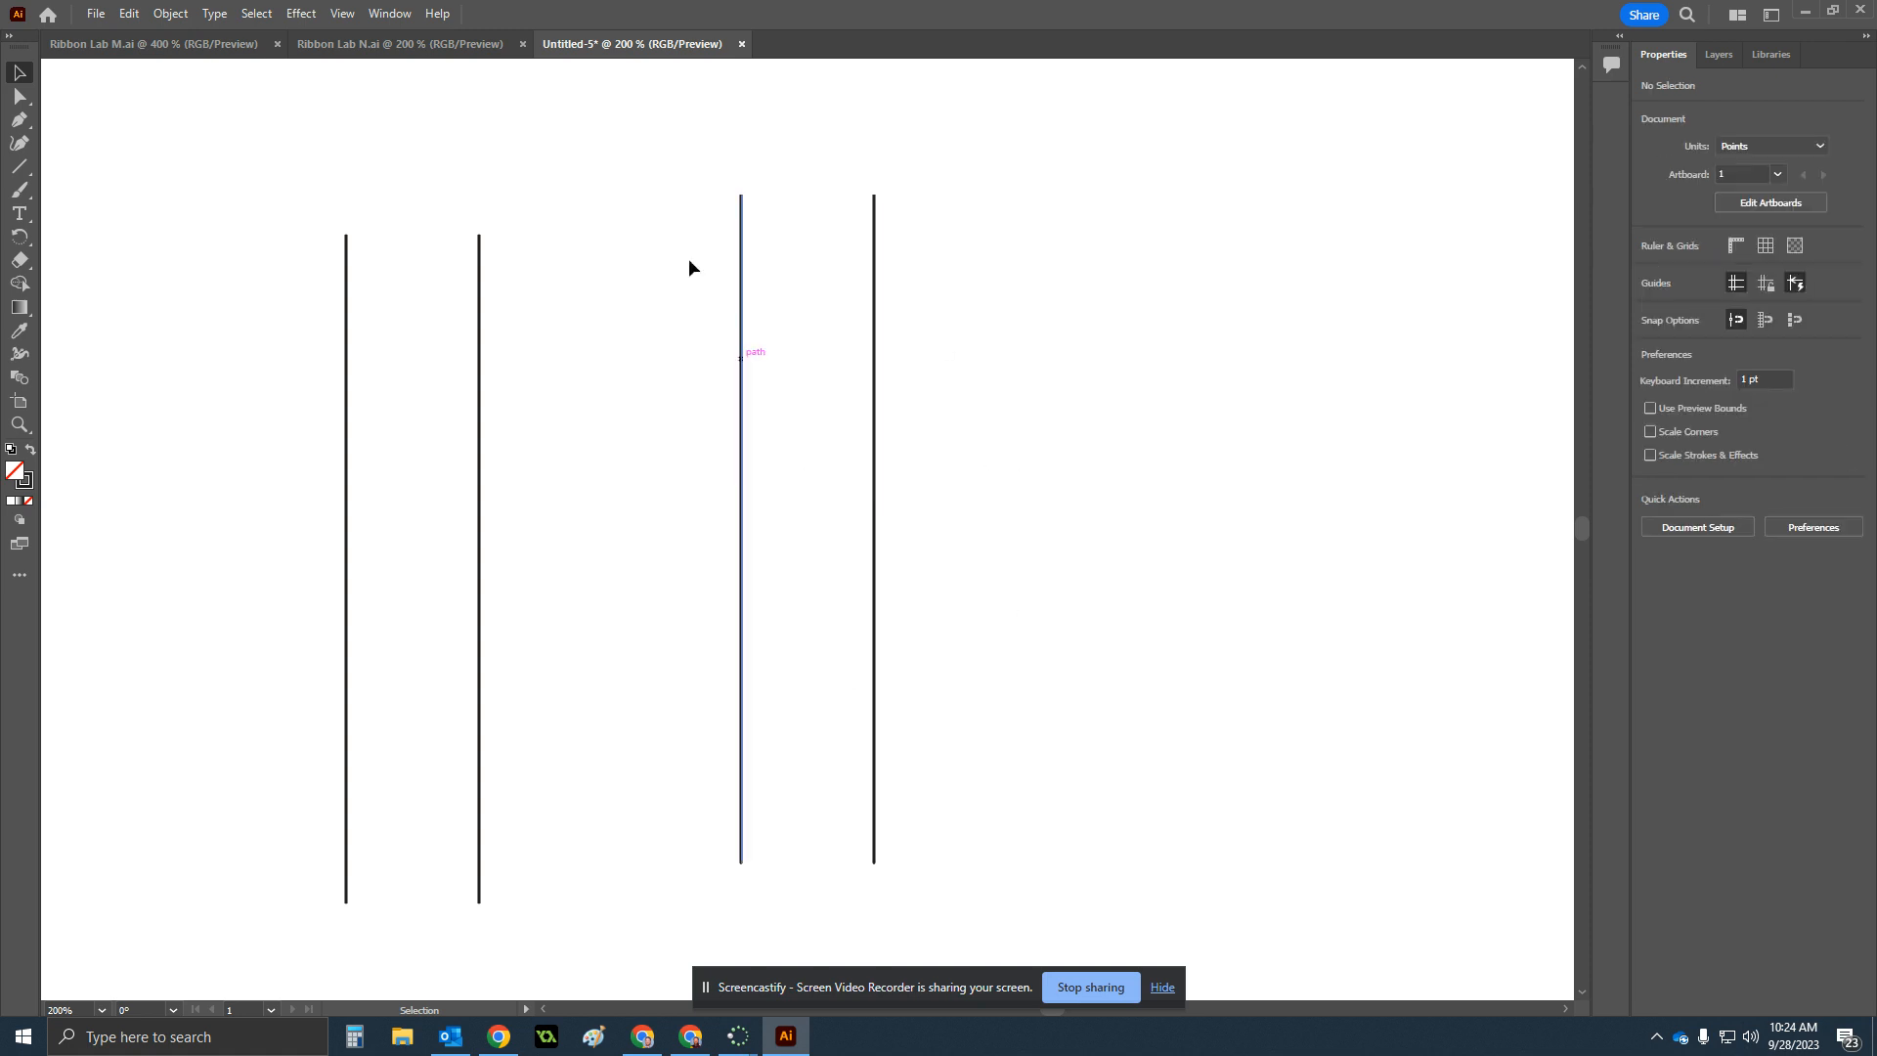
{"action": "left_click_drag", "start_coordinate": [666, 133], "coordinate": [981, 901]}
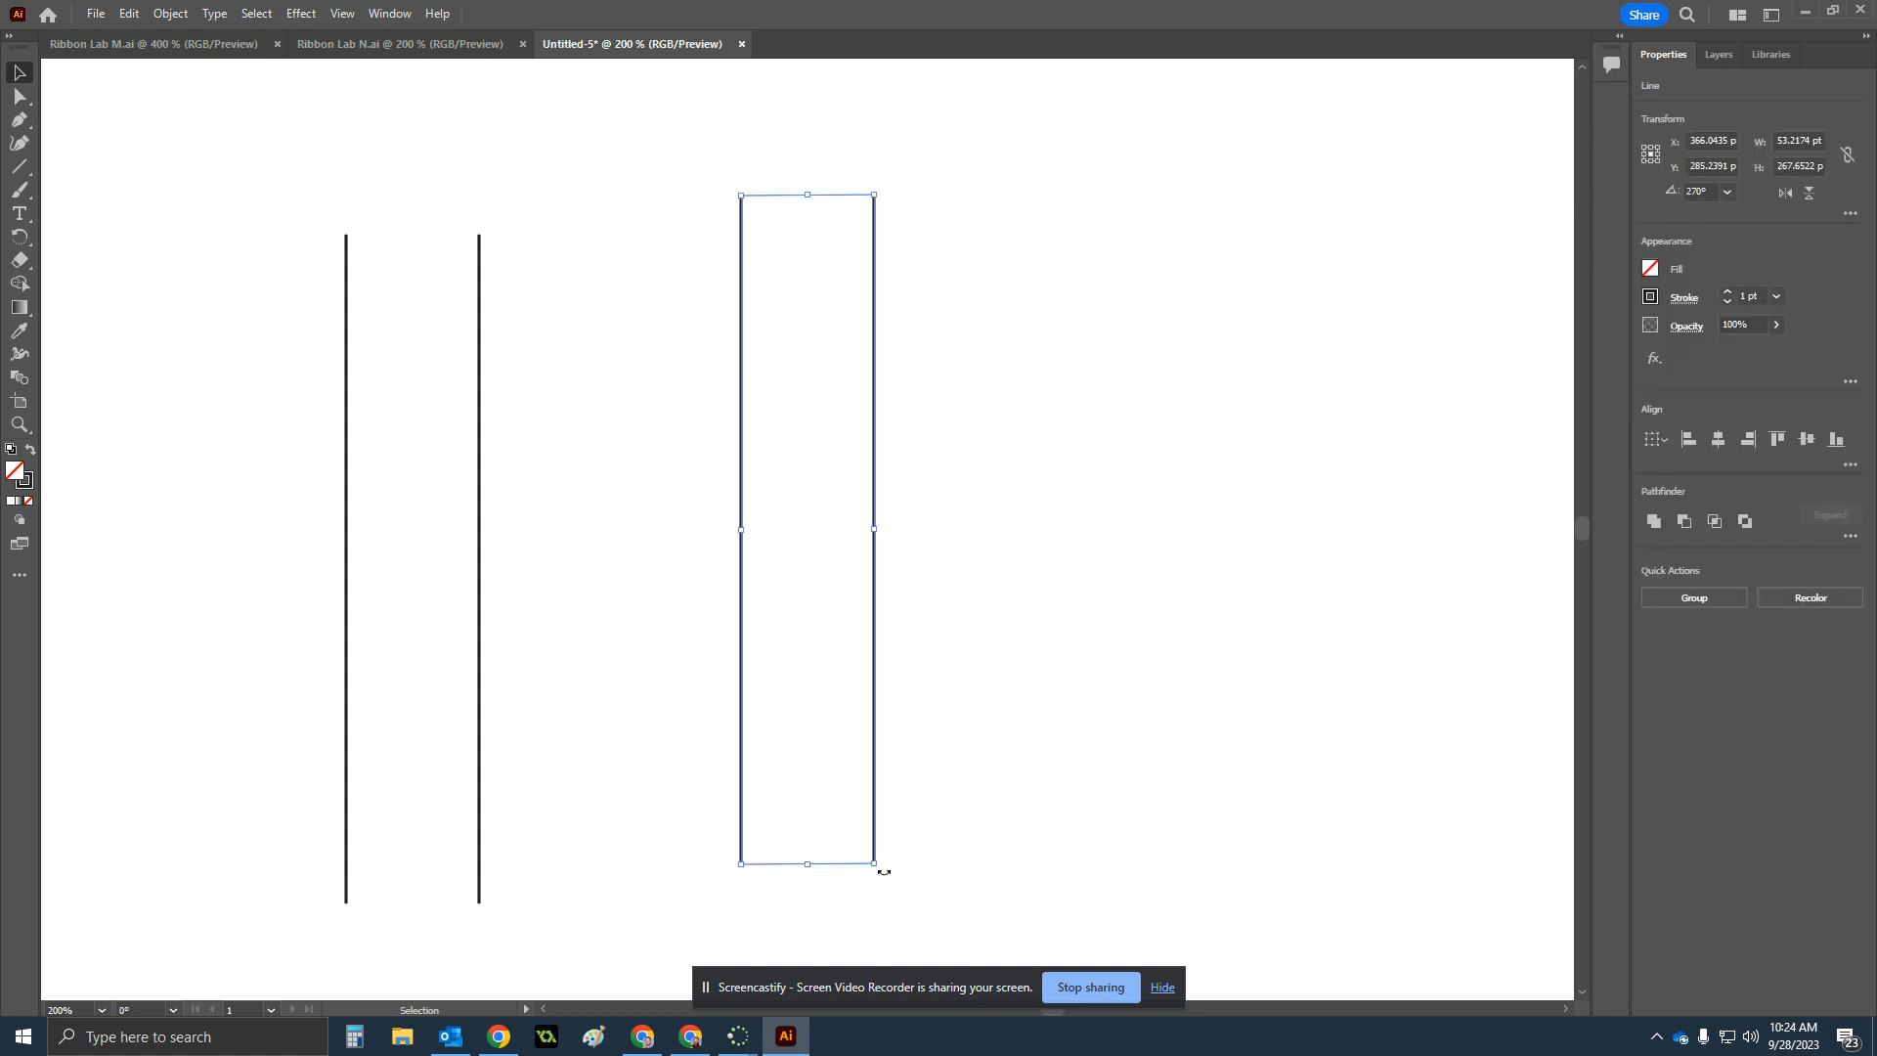
{"action": "left_click_drag", "start_coordinate": [884, 871], "coordinate": [1181, 426]}
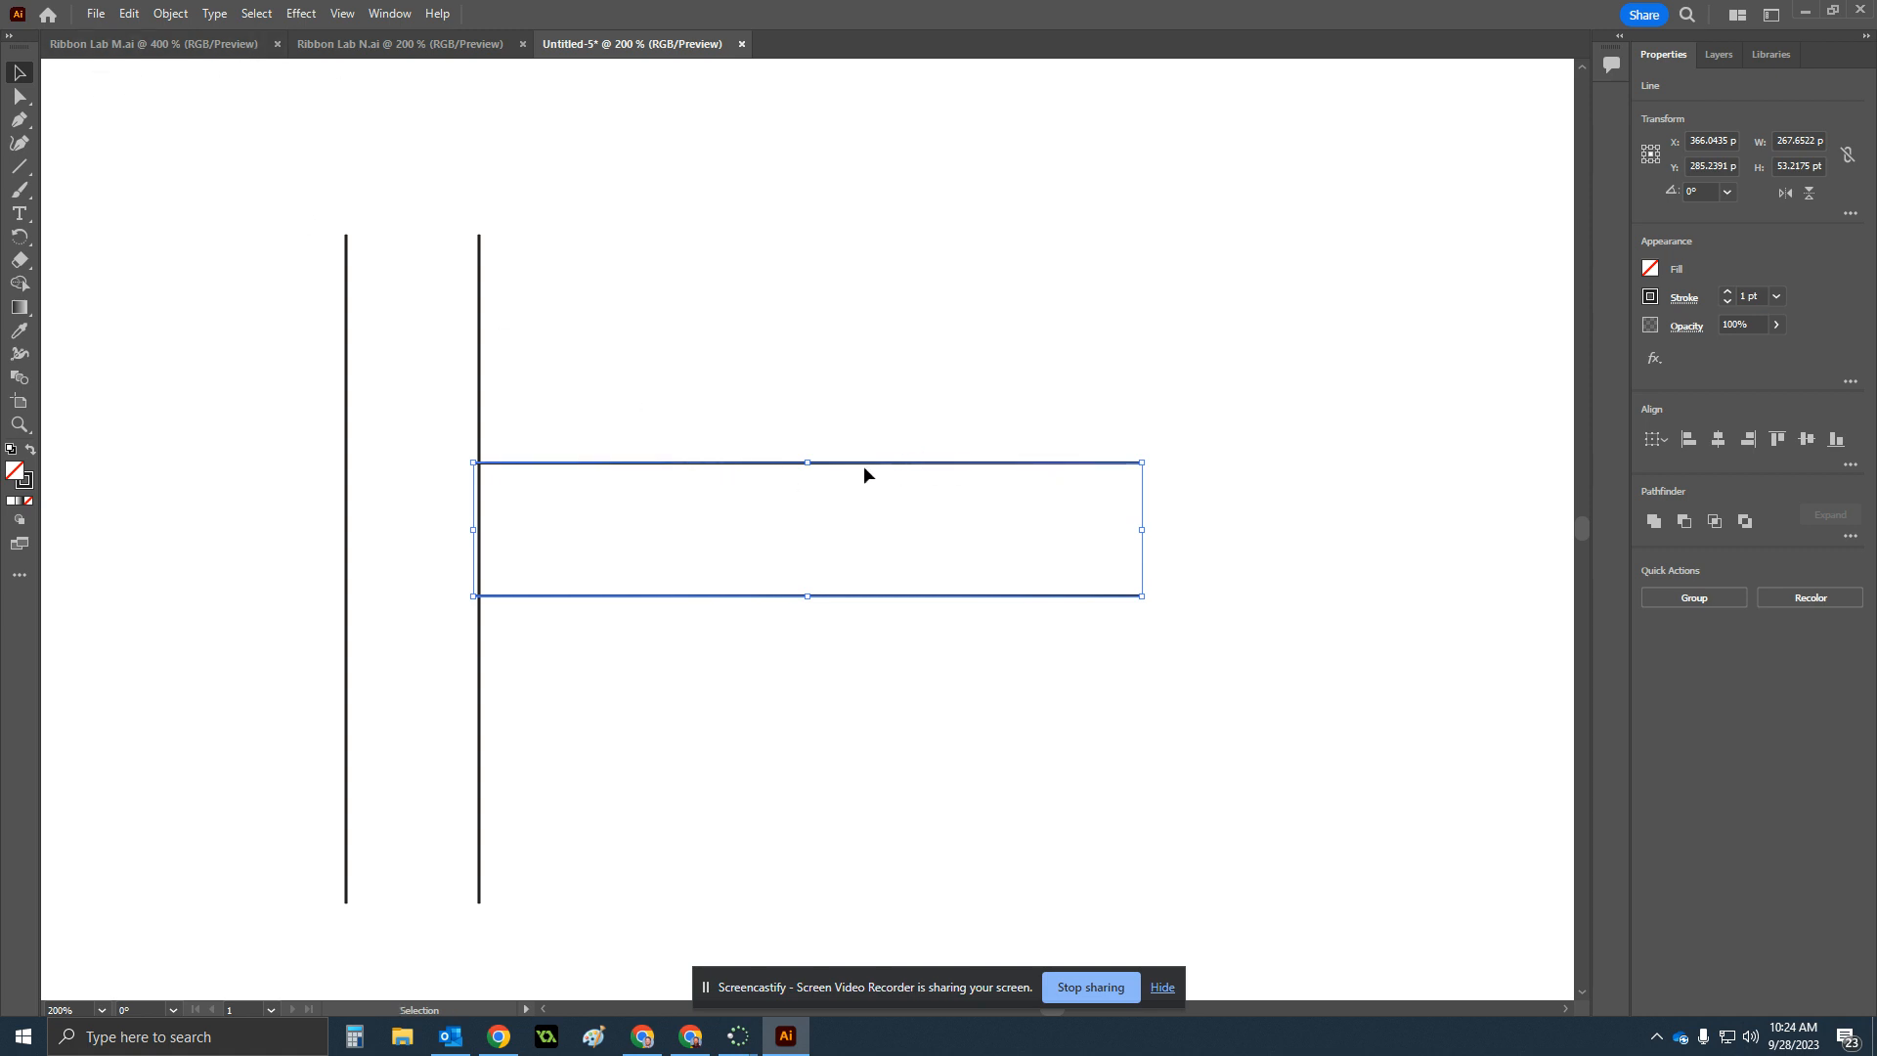
{"action": "left_click_drag", "start_coordinate": [867, 465], "coordinate": [738, 239]}
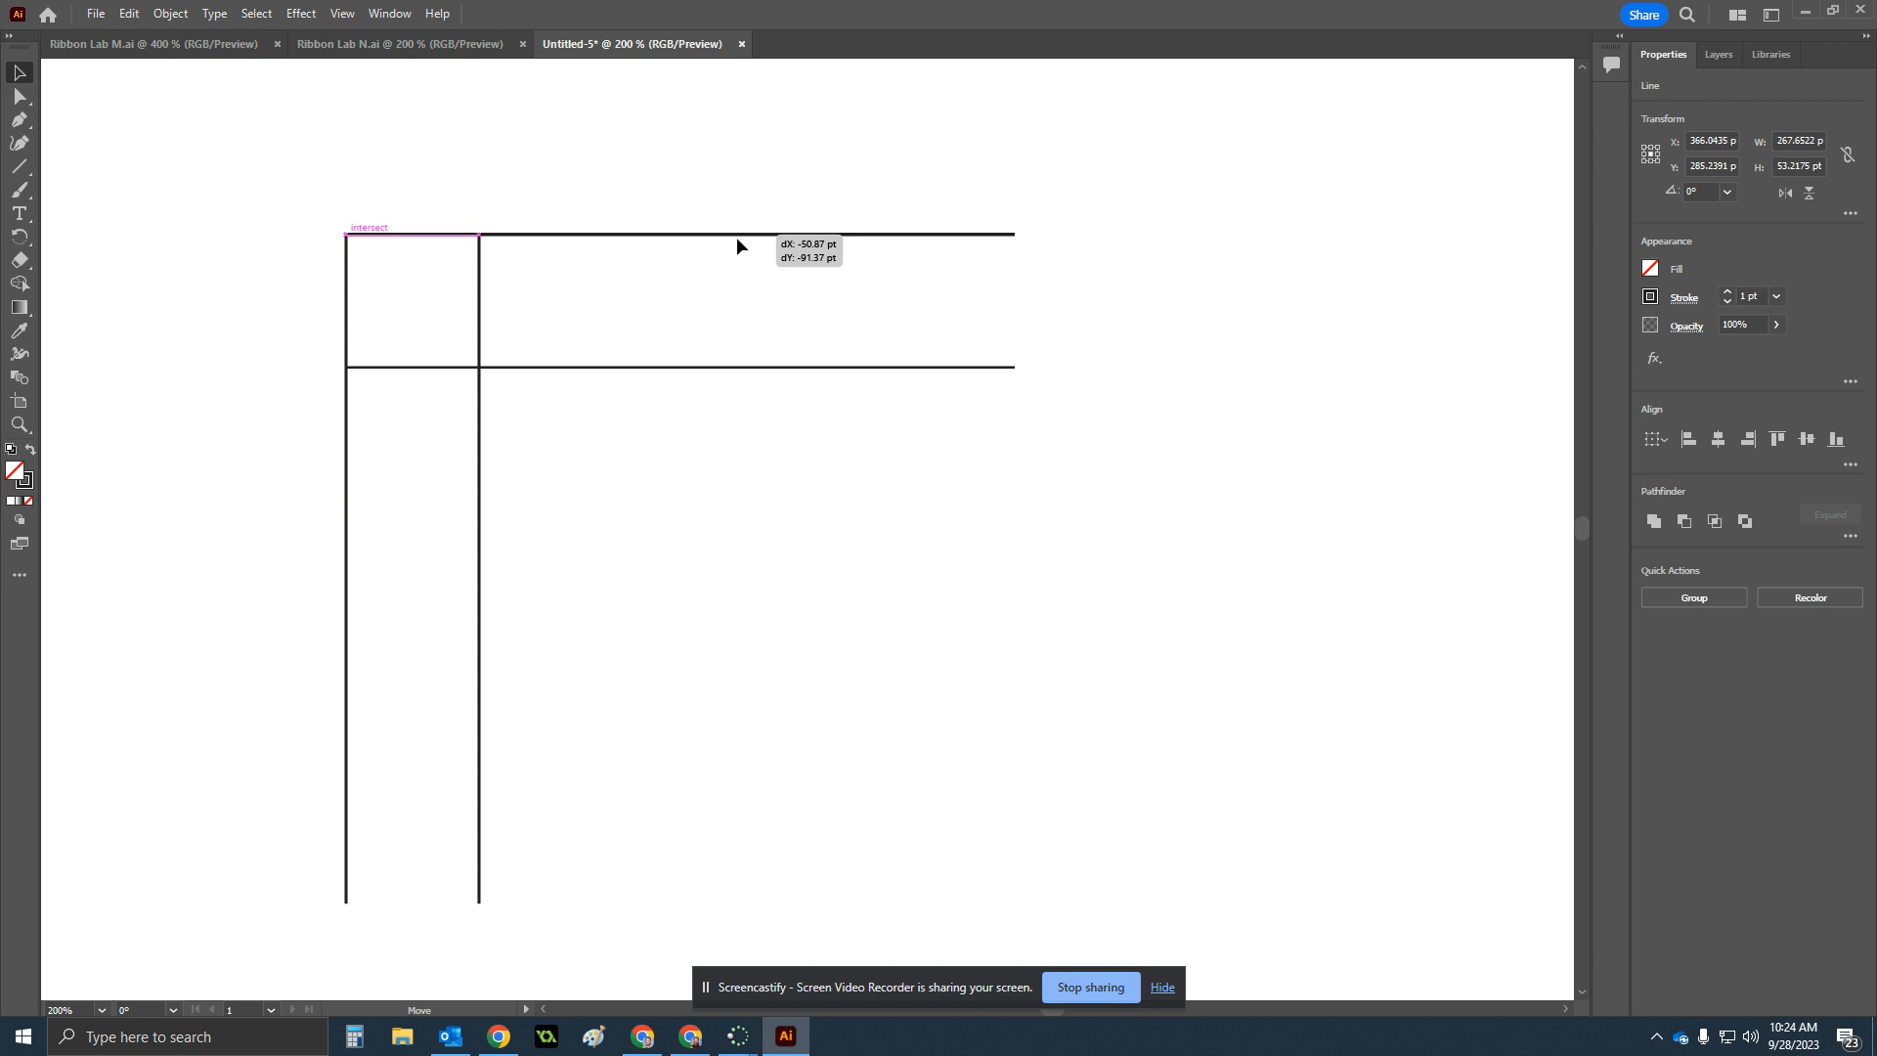
{"action": "left_click_drag", "start_coordinate": [738, 238], "coordinate": [738, 239]}
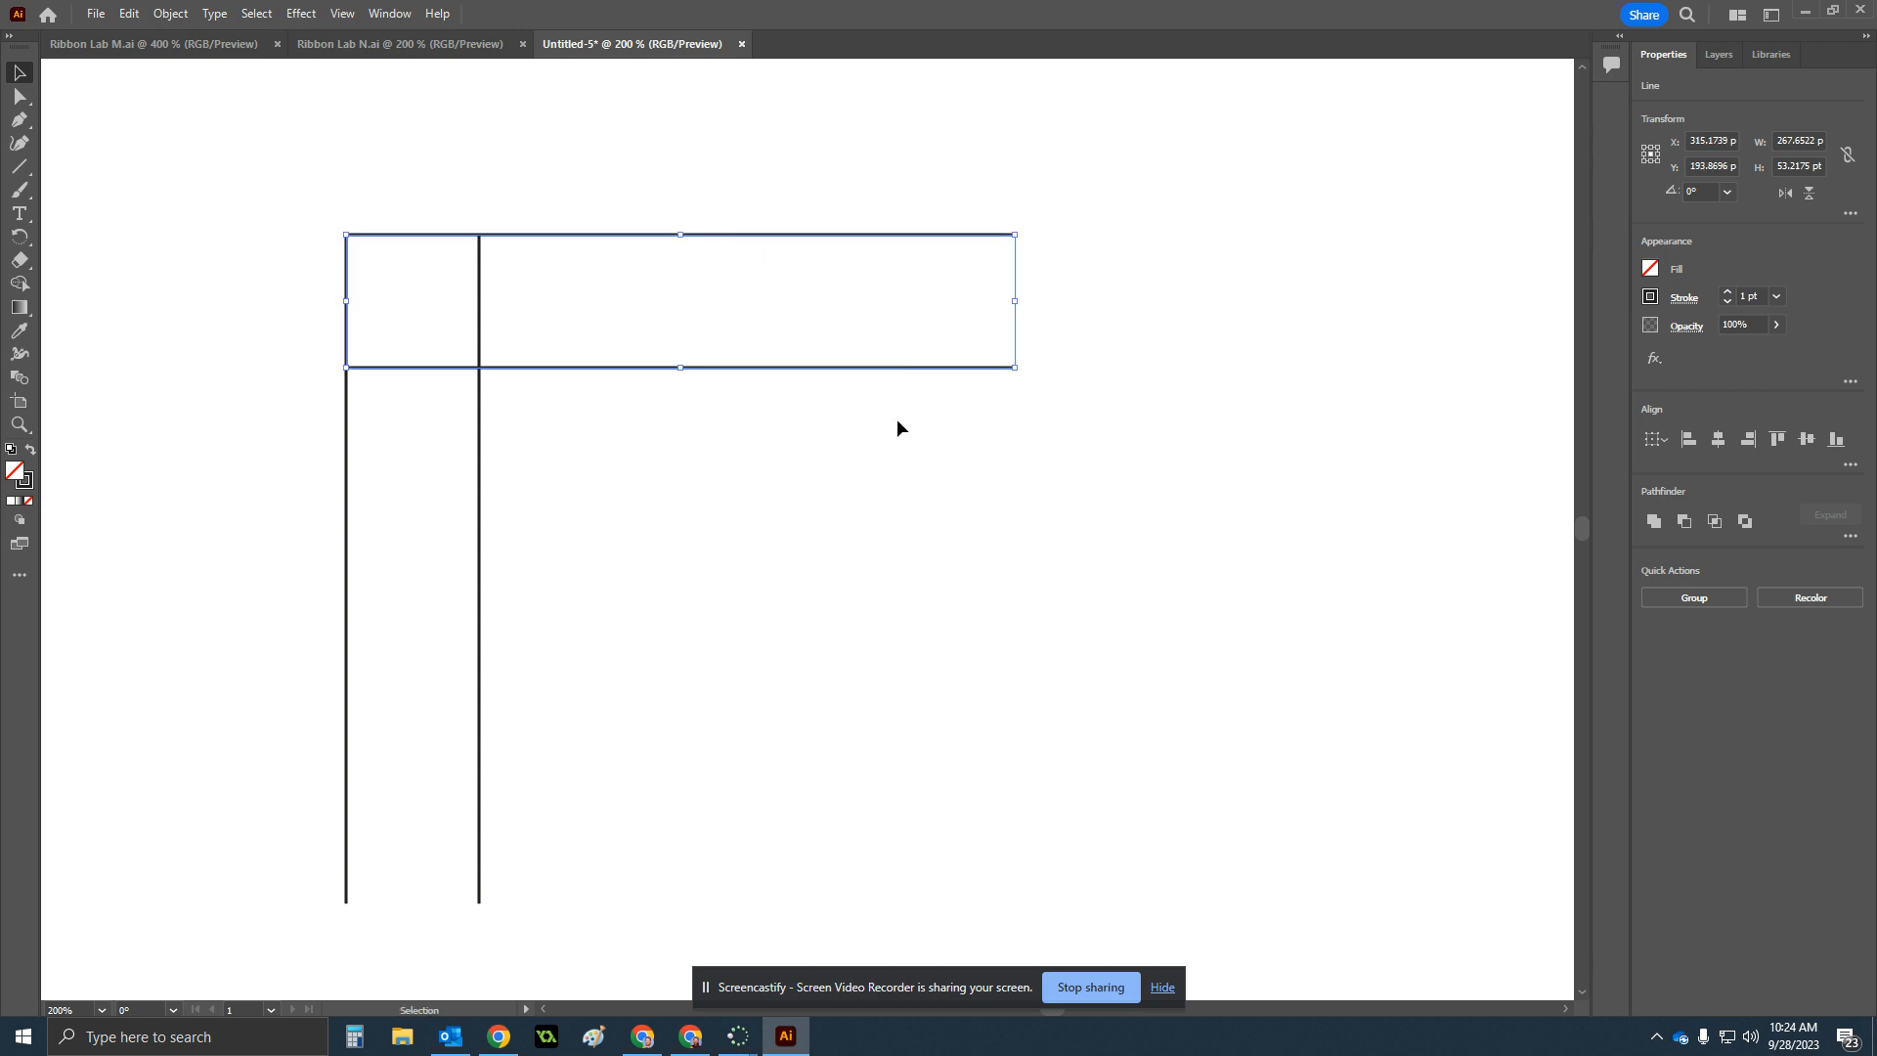
{"action": "left_click", "coordinate": [1065, 282]}
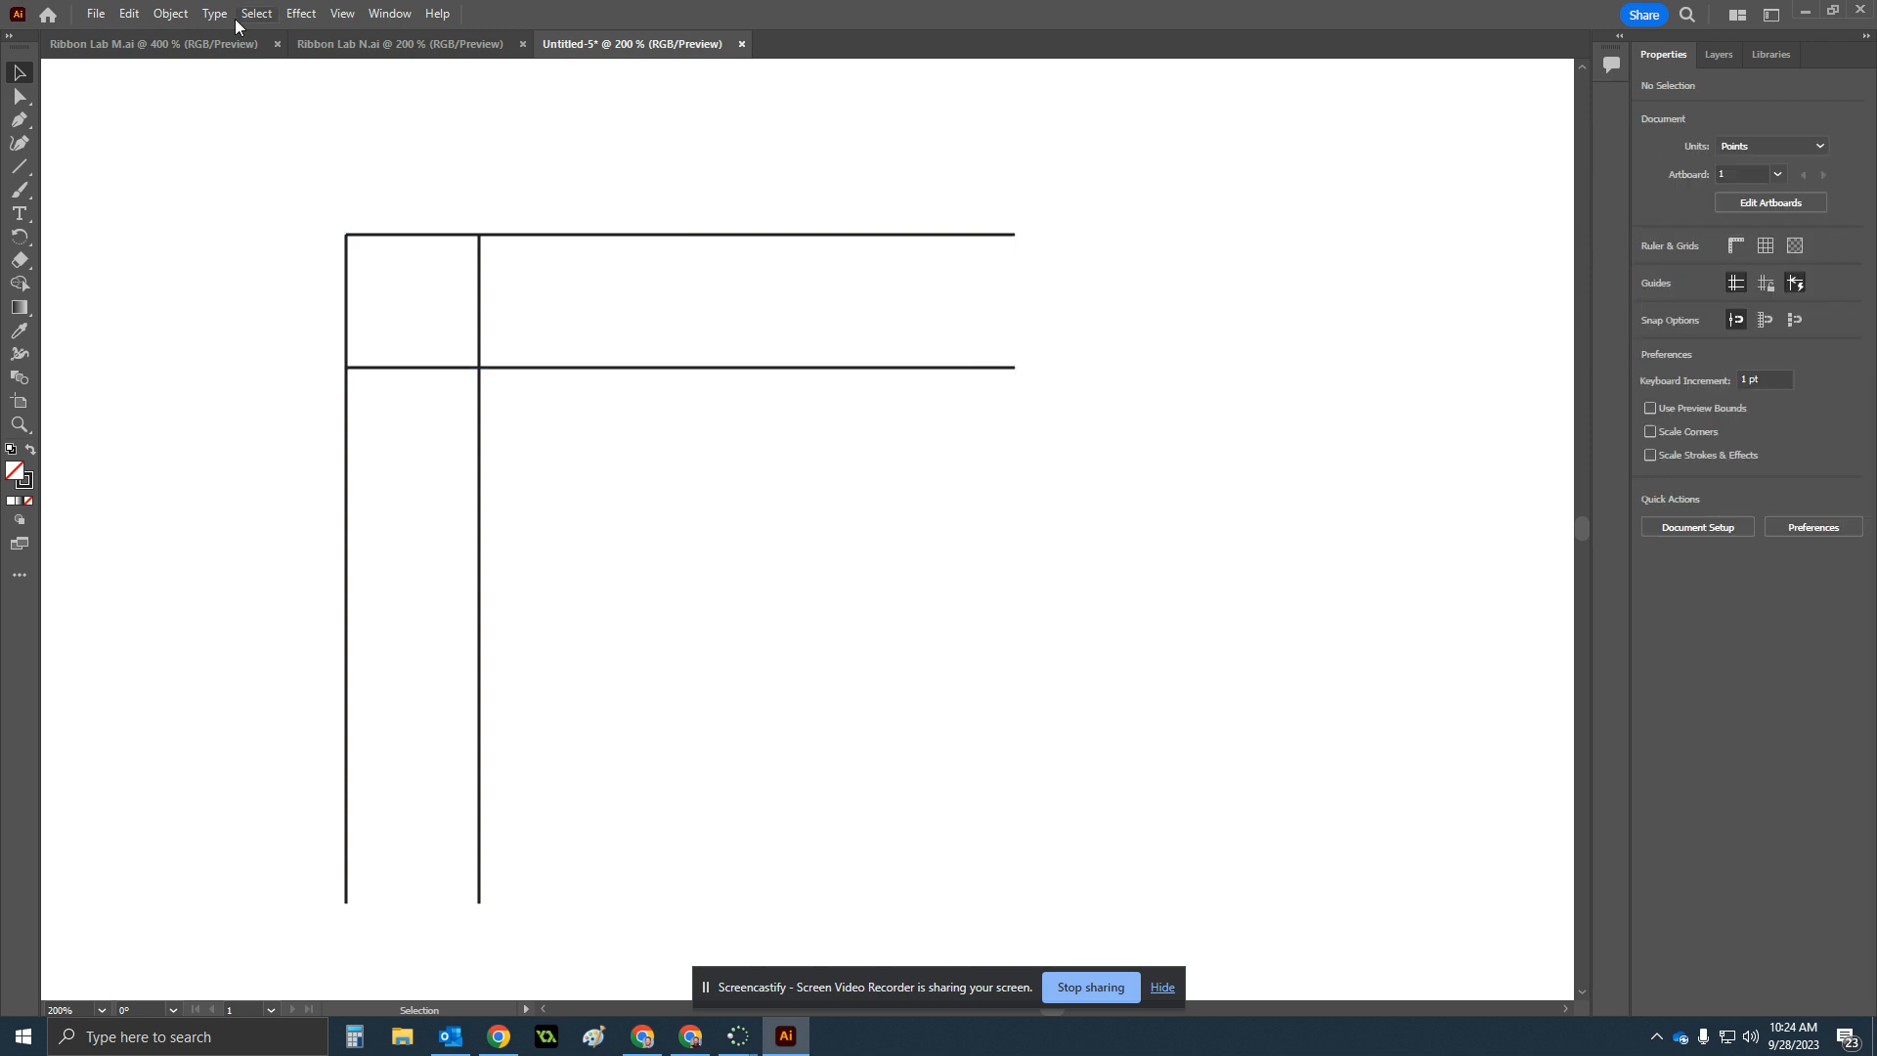
Paste another vertical pair of lines and place it right of the original pair, with its tops on the upper horizontal line.
{"action": "left_click", "coordinate": [128, 14]}
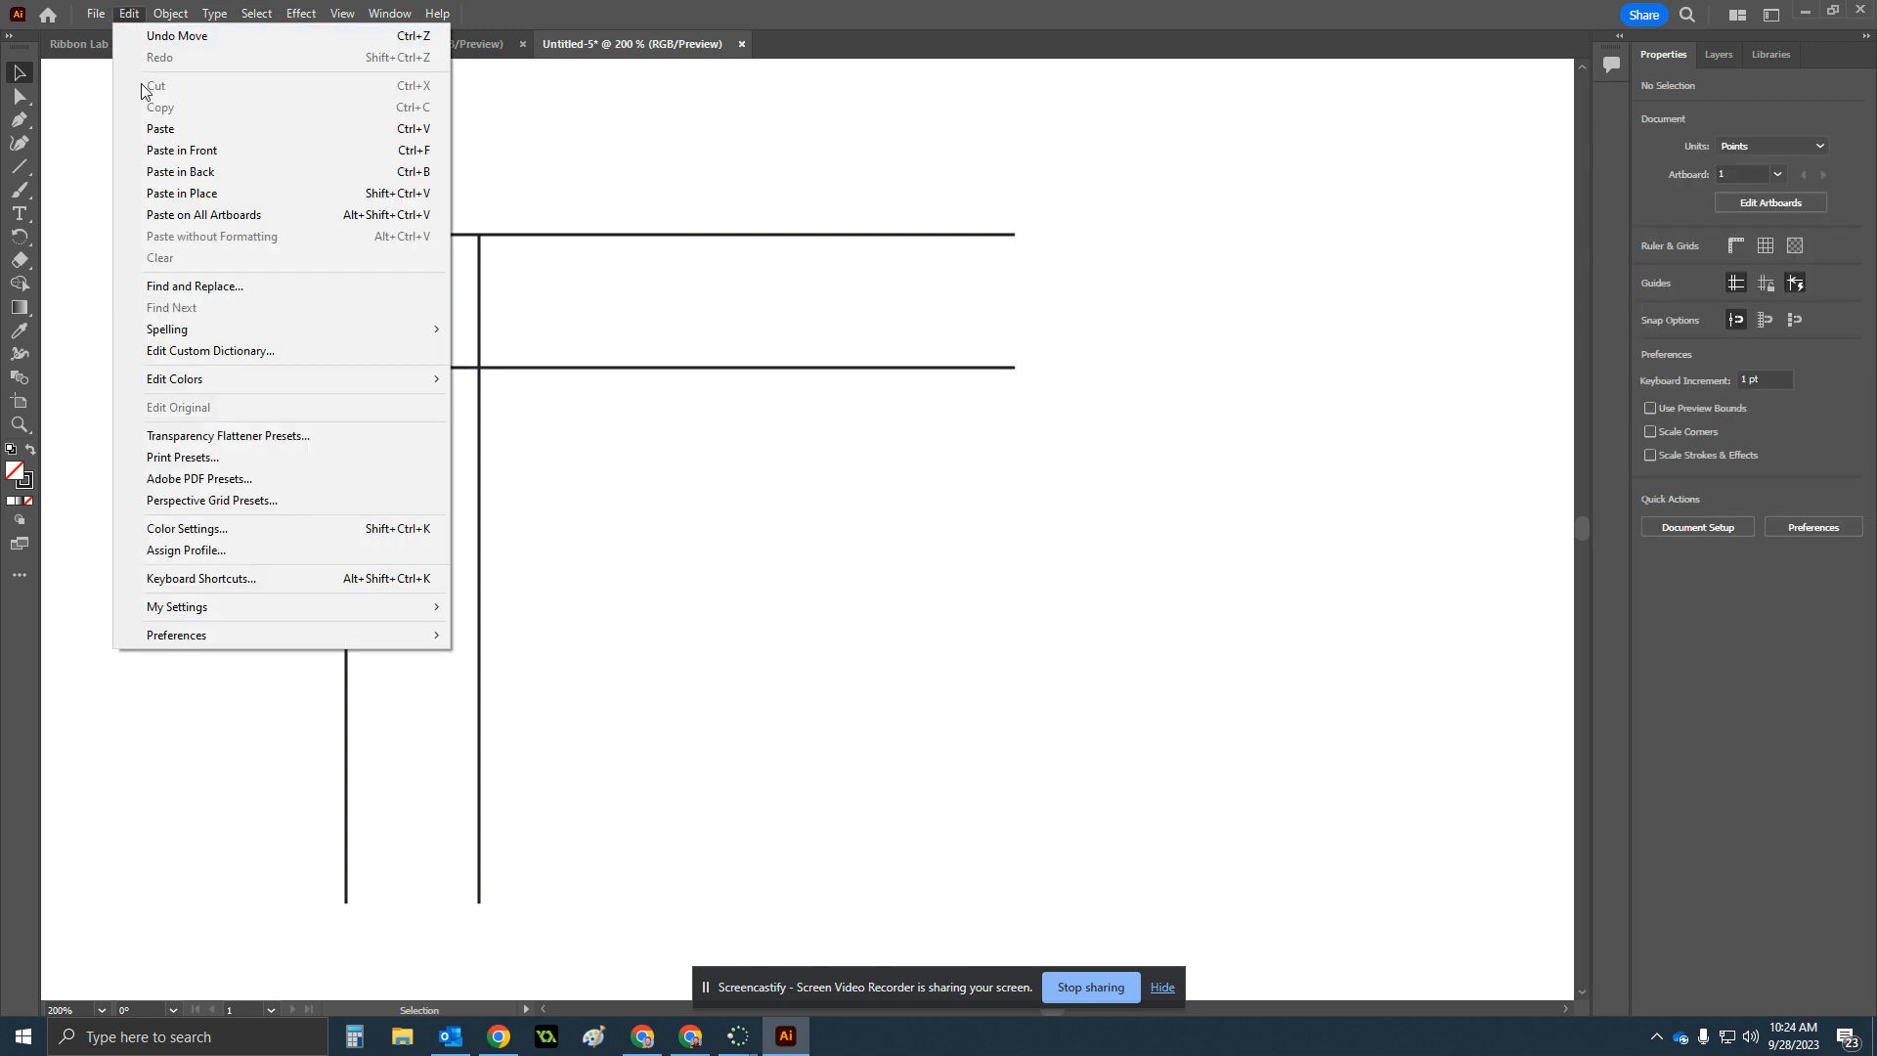
{"action": "left_click", "coordinate": [155, 133]}
{"action": "left_click_drag", "start_coordinate": [873, 489], "coordinate": [835, 525]}
{"action": "left_click", "coordinate": [1007, 528]}
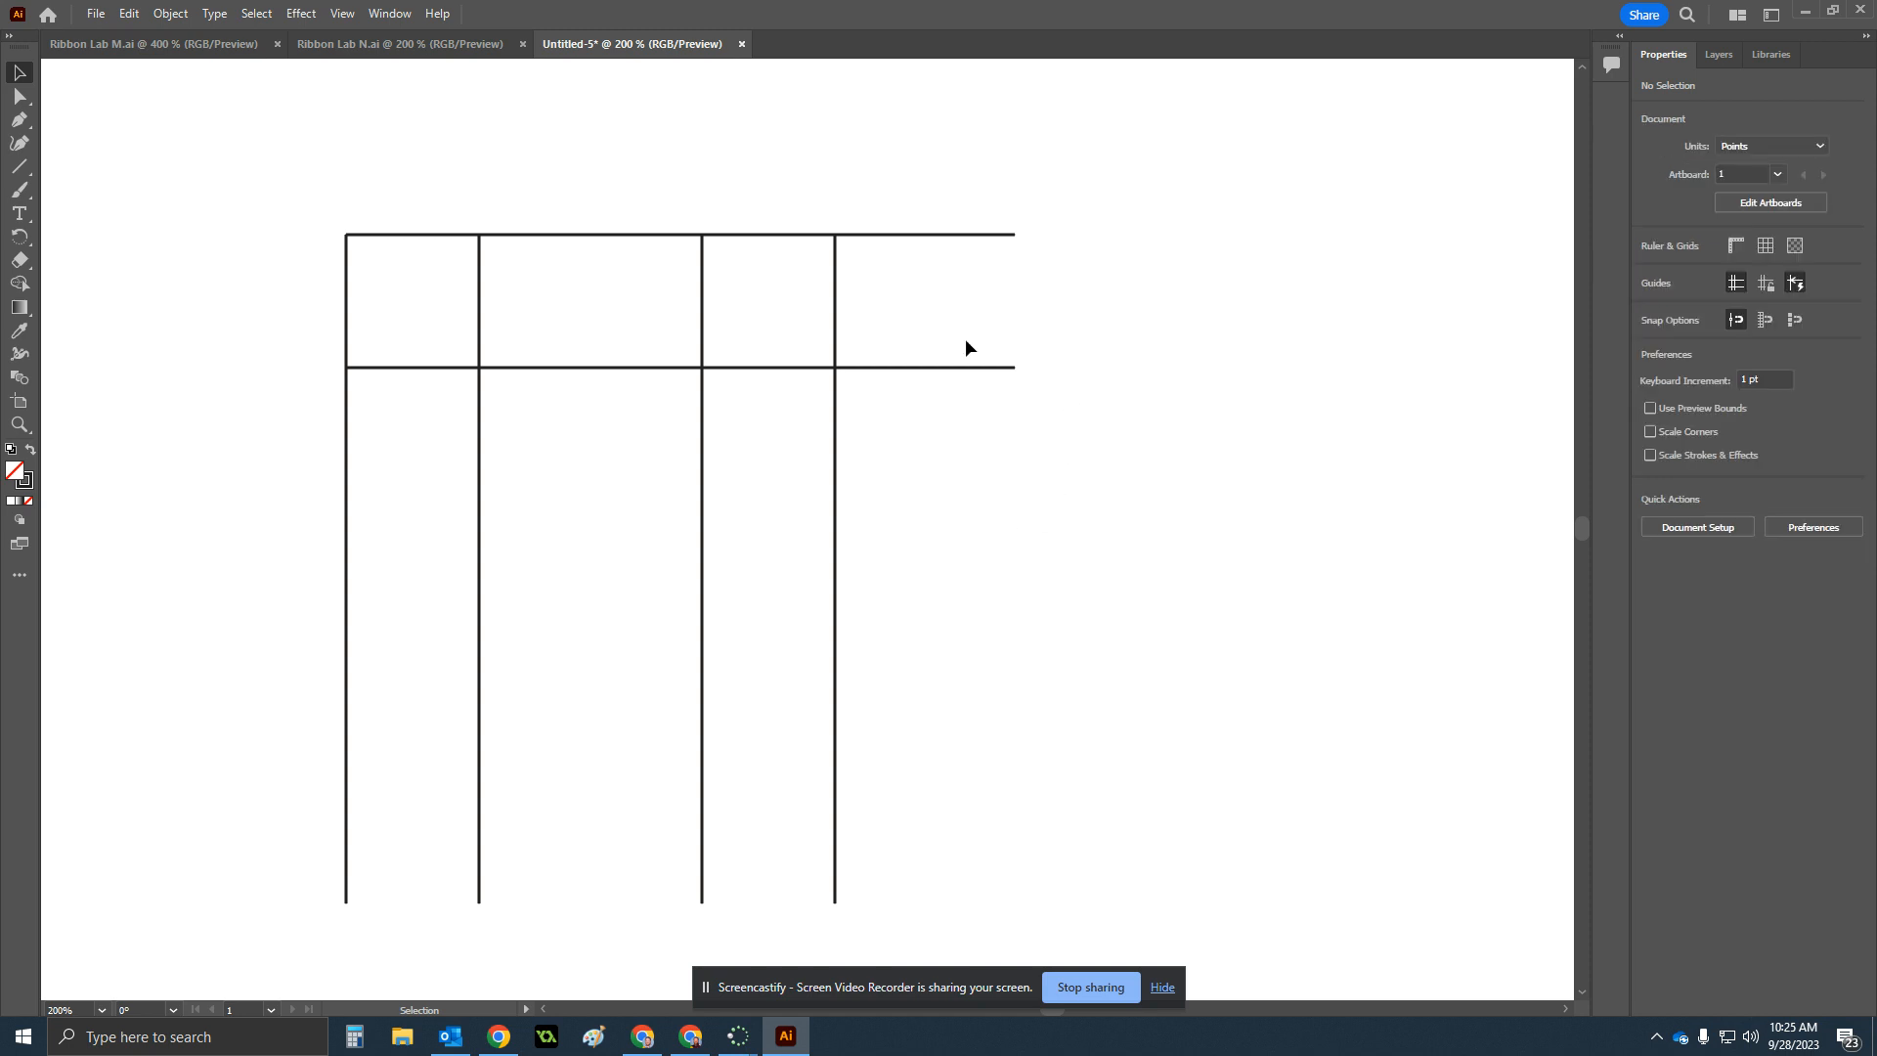
Paste another pair of lines, rotate it to horizontal and place it across the second vertical pair, below the upper horizontal pair.
{"action": "left_click", "coordinate": [135, 15]}
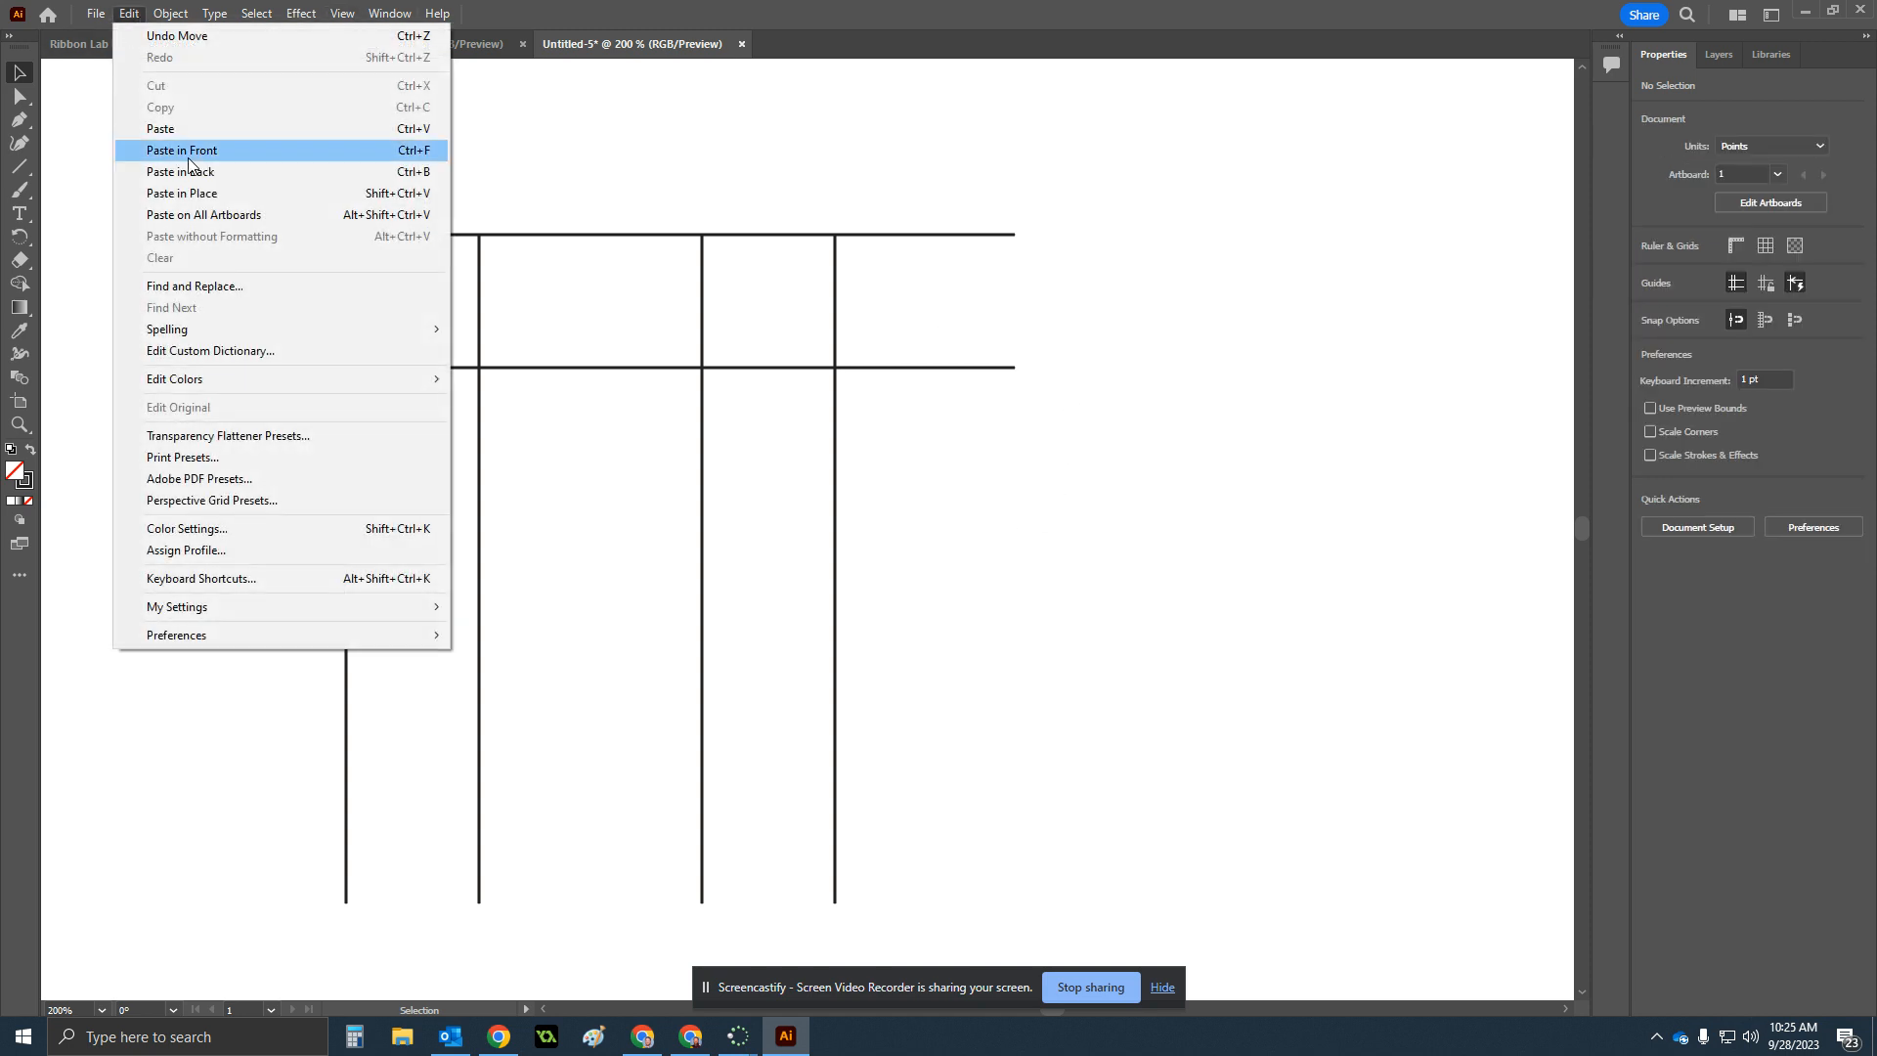
{"action": "left_click", "coordinate": [212, 130]}
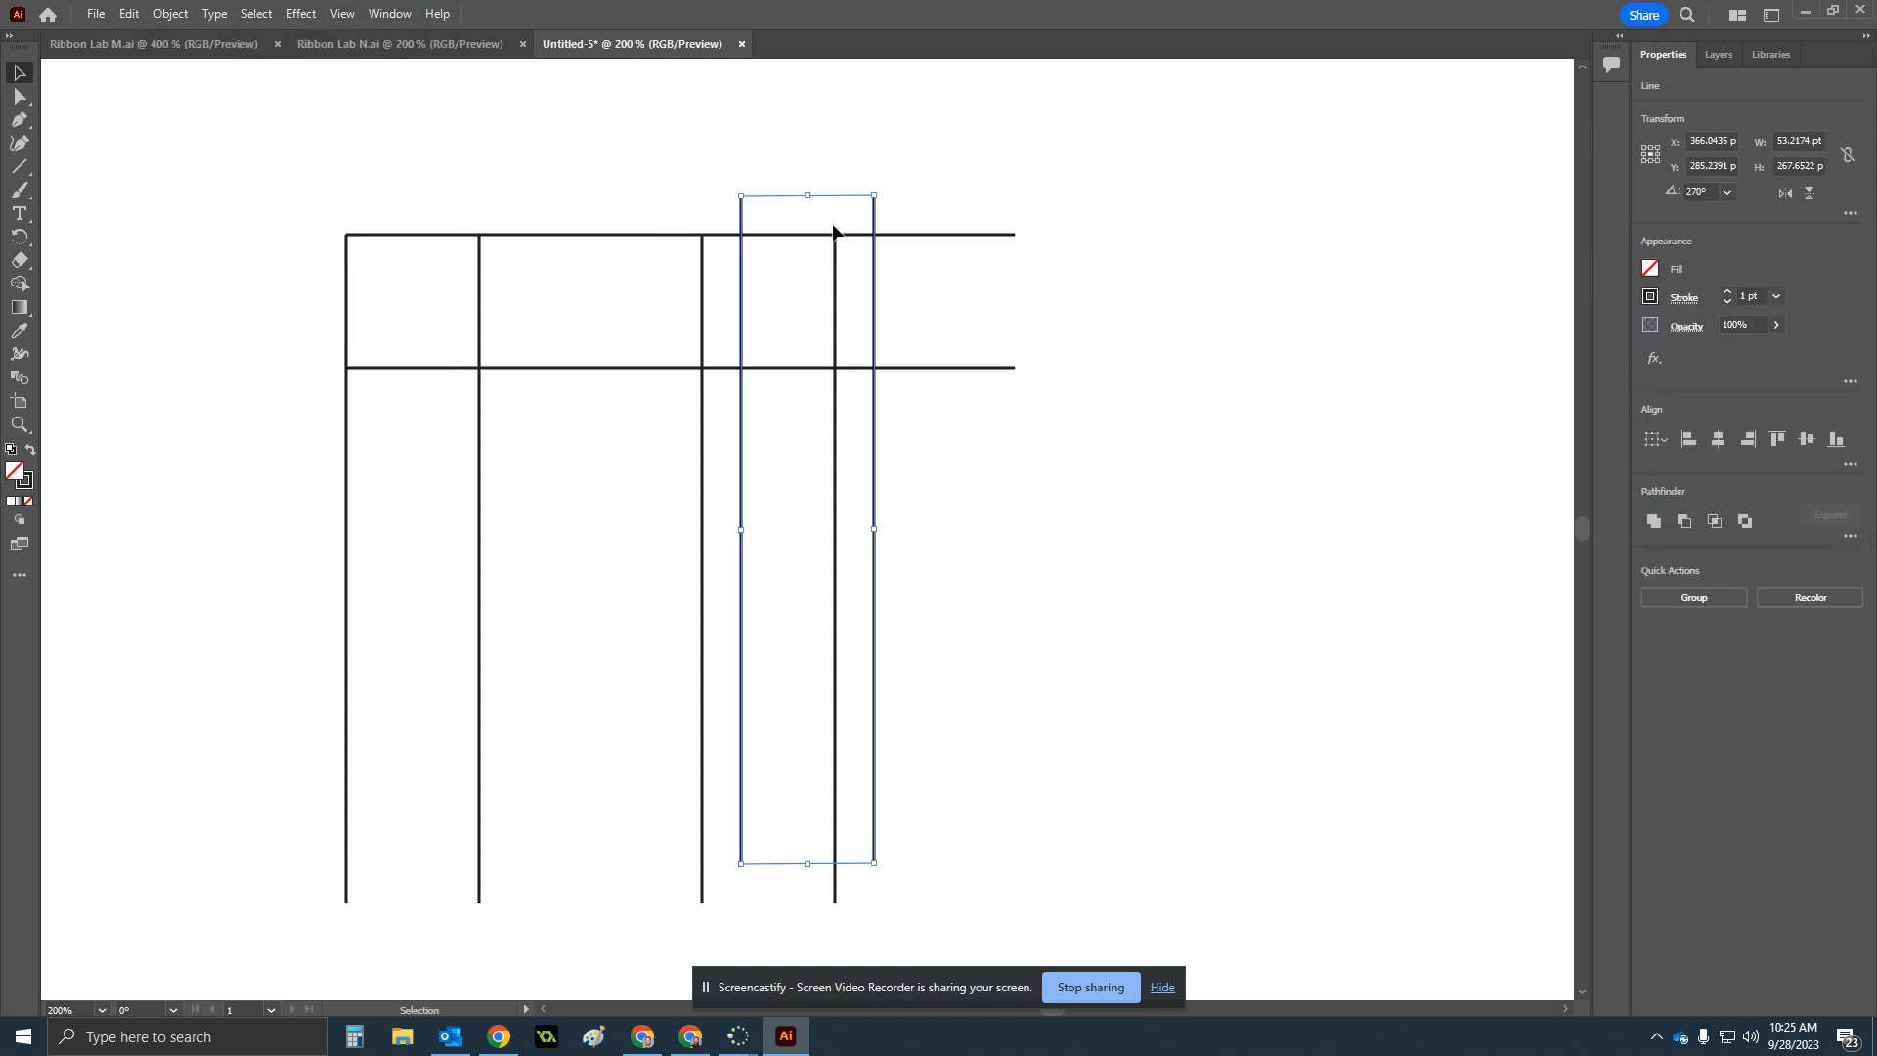
{"action": "left_click_drag", "start_coordinate": [876, 269], "coordinate": [1210, 275]}
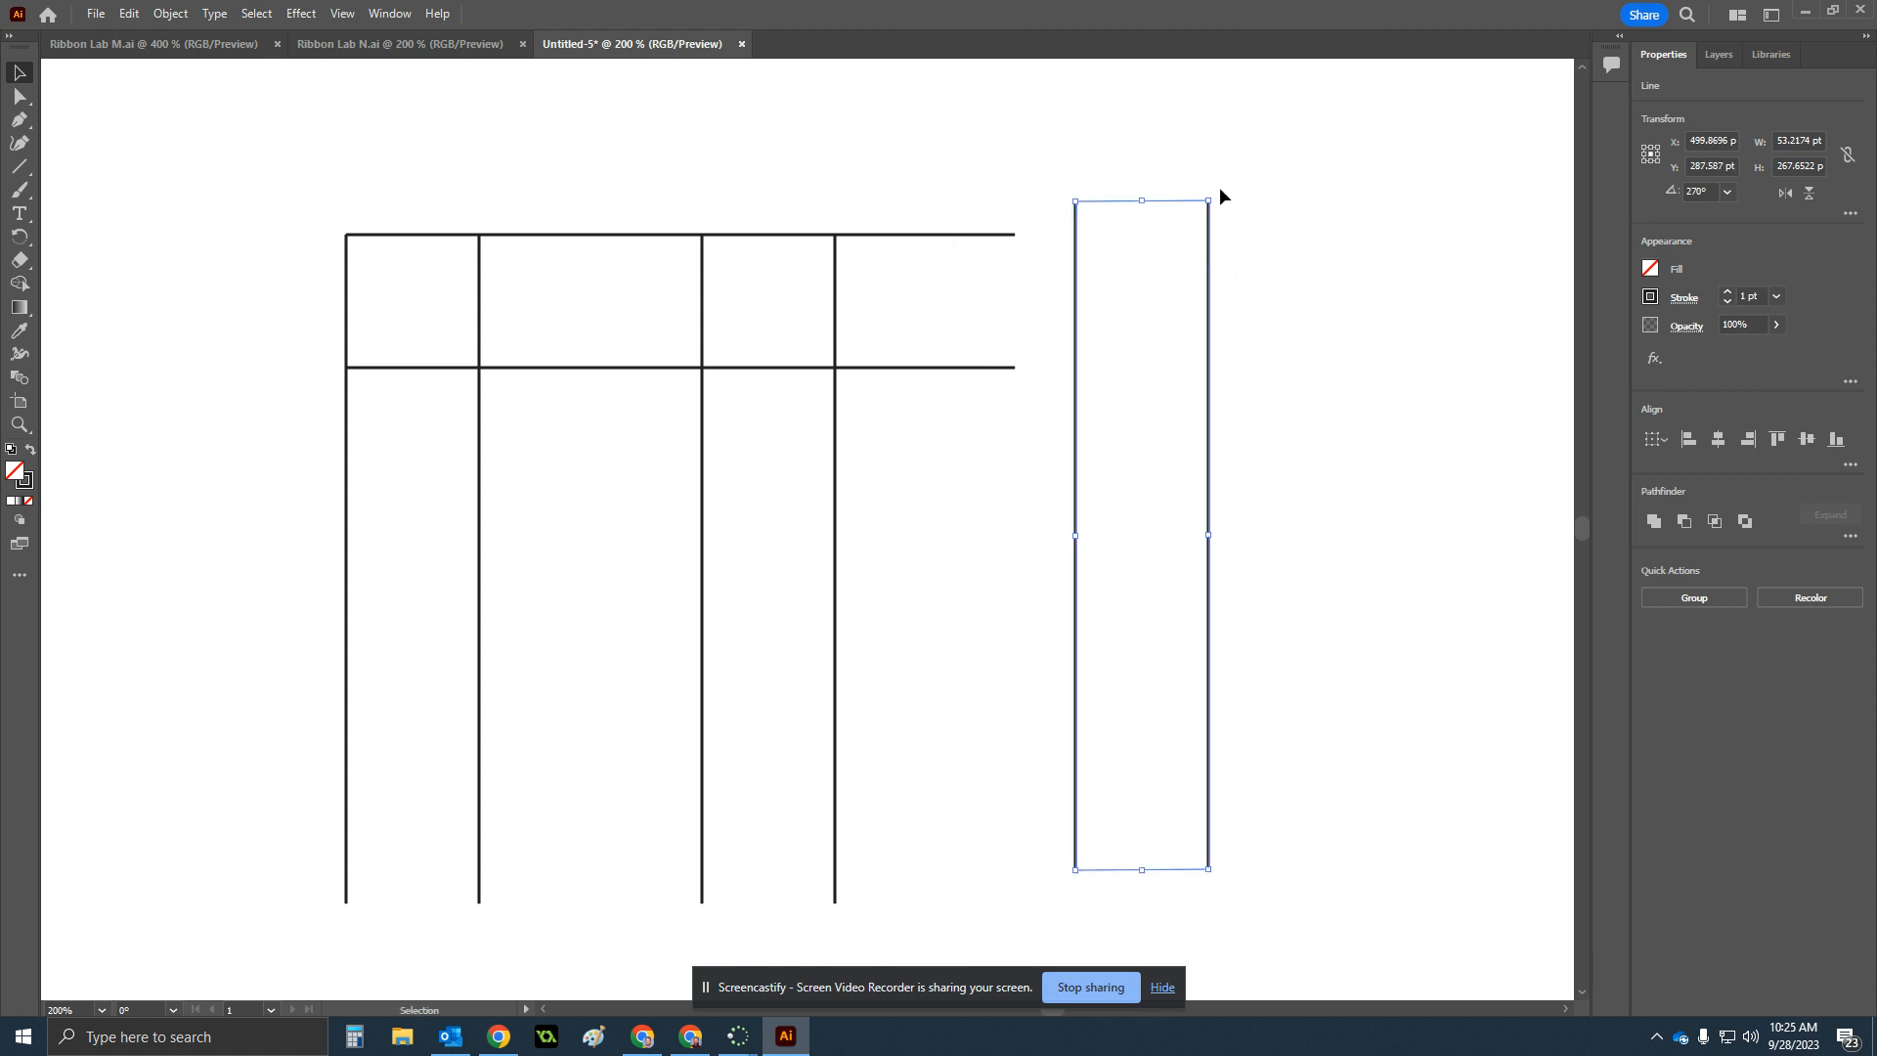
{"action": "left_click_drag", "start_coordinate": [1213, 191], "coordinate": [1477, 546]}
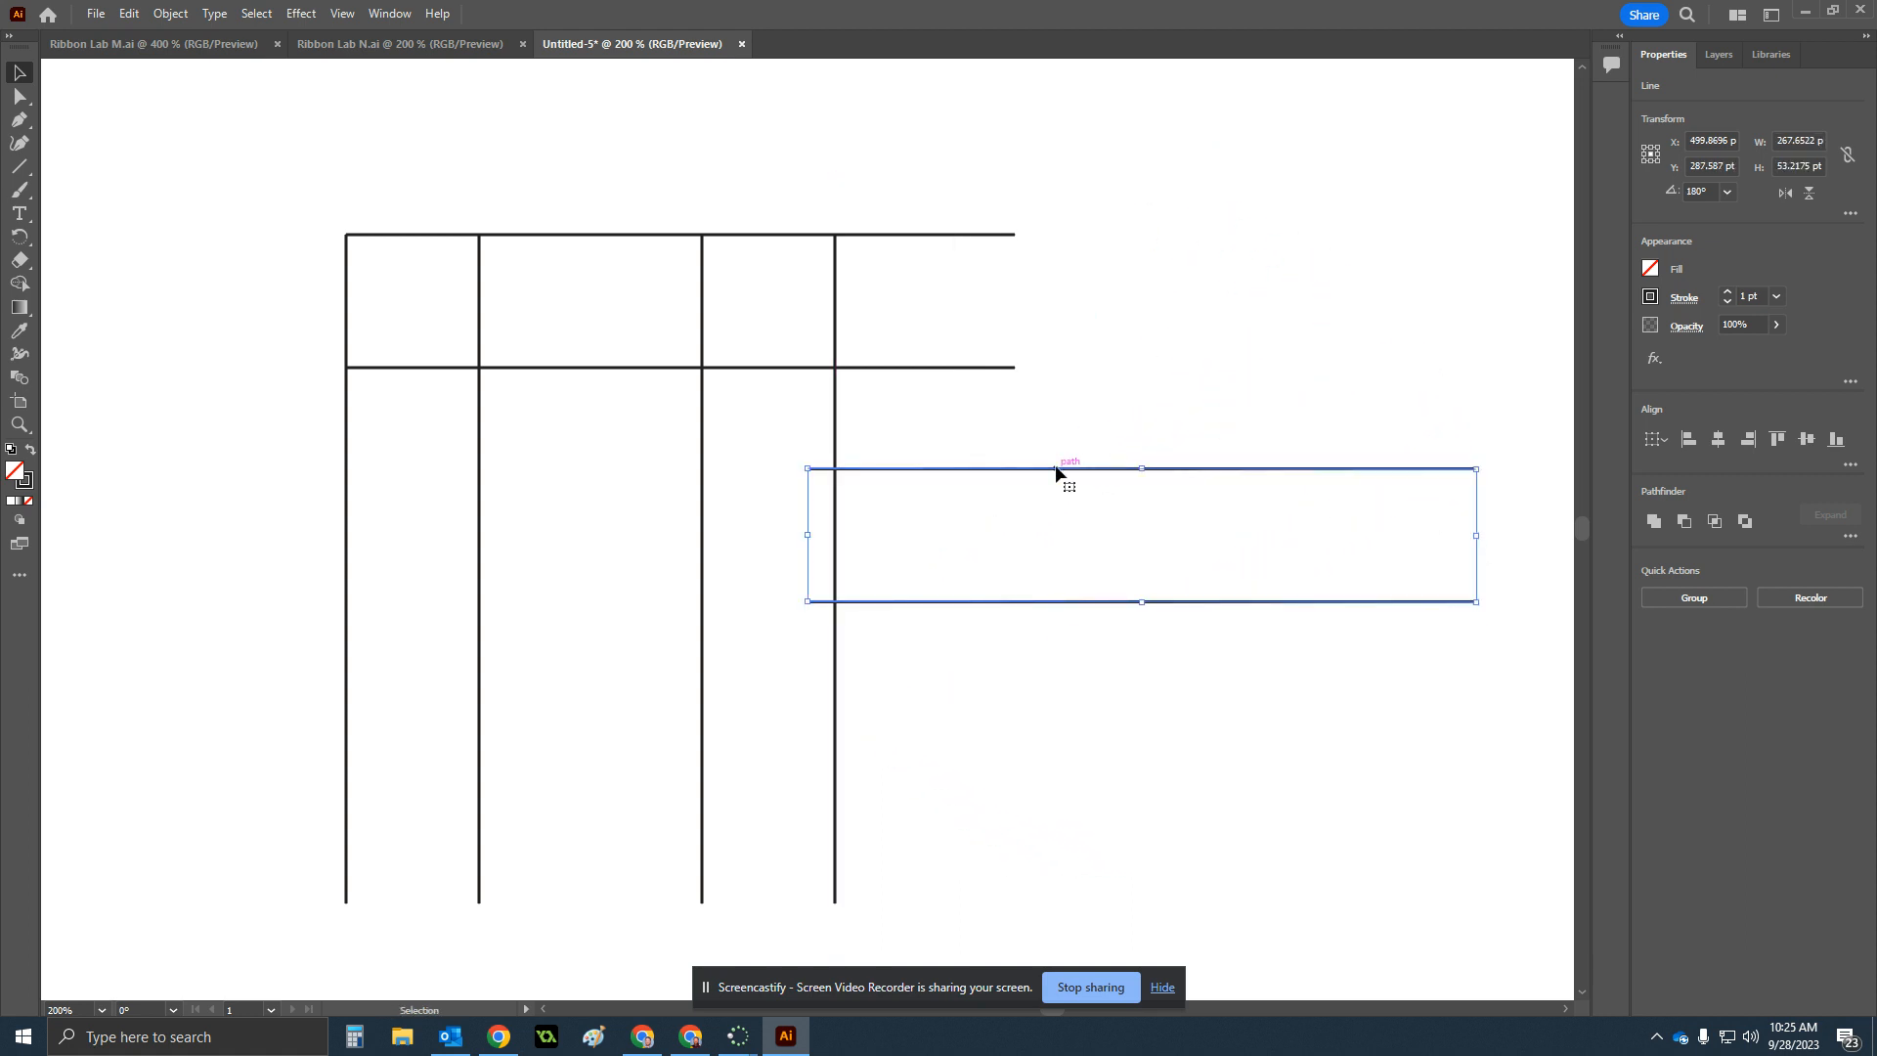
{"action": "left_click_drag", "start_coordinate": [1055, 470], "coordinate": [806, 556]}
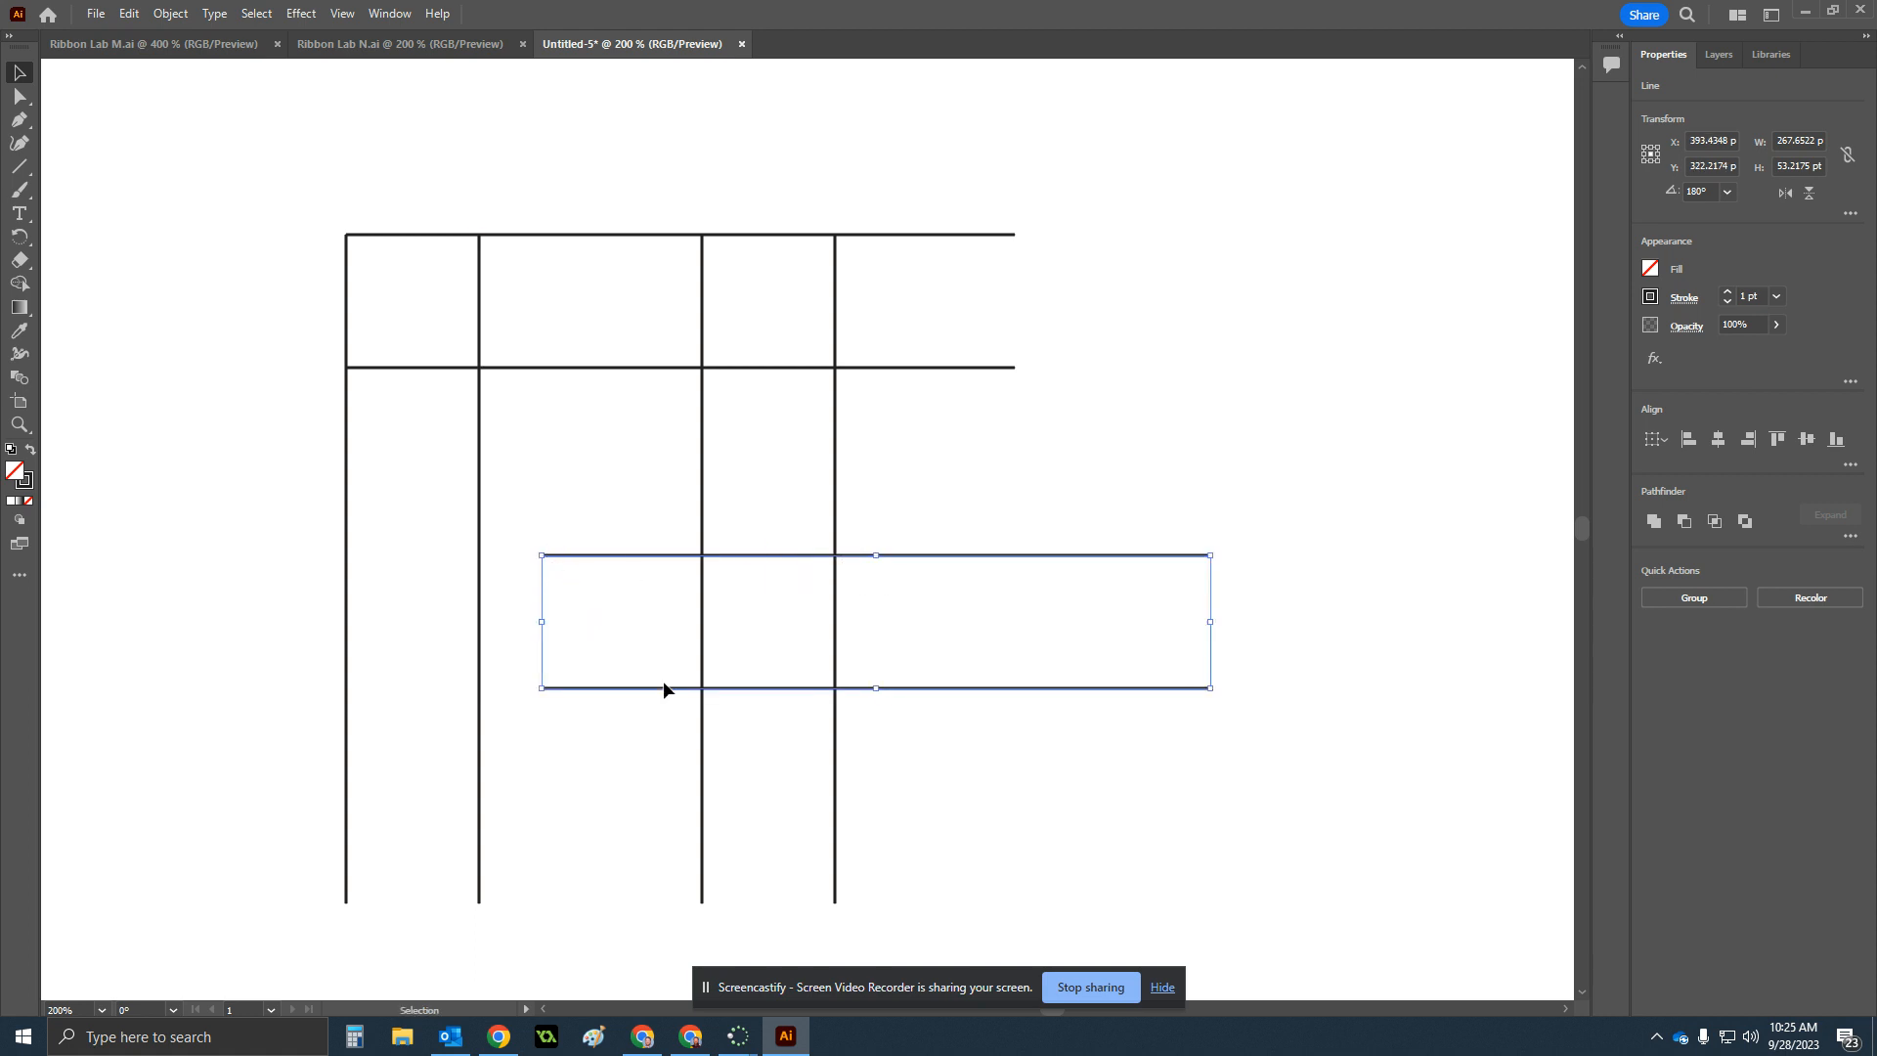
{"action": "left_click", "coordinate": [1165, 487]}
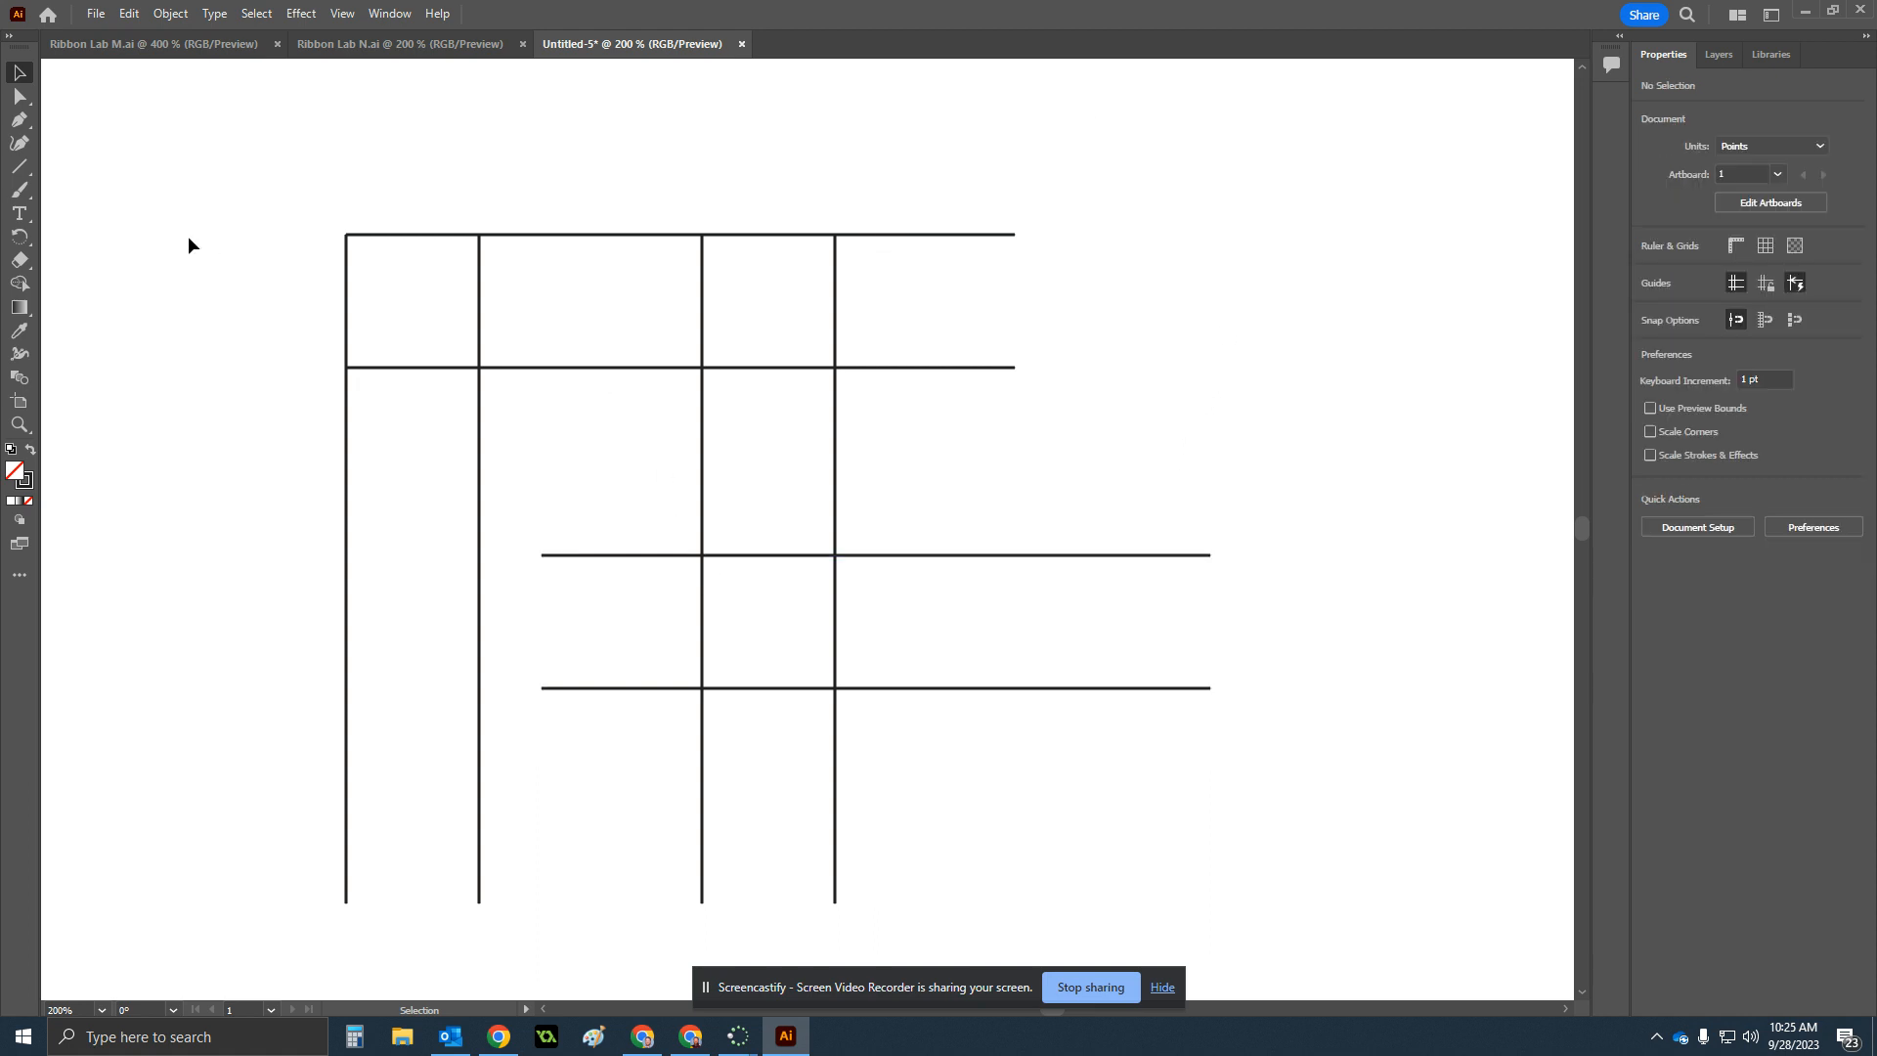
Draw a 45° diagonal line across the upper-left corner square, from its lower-left corner to its upper-right corner.
{"action": "left_click", "coordinate": [18, 167]}
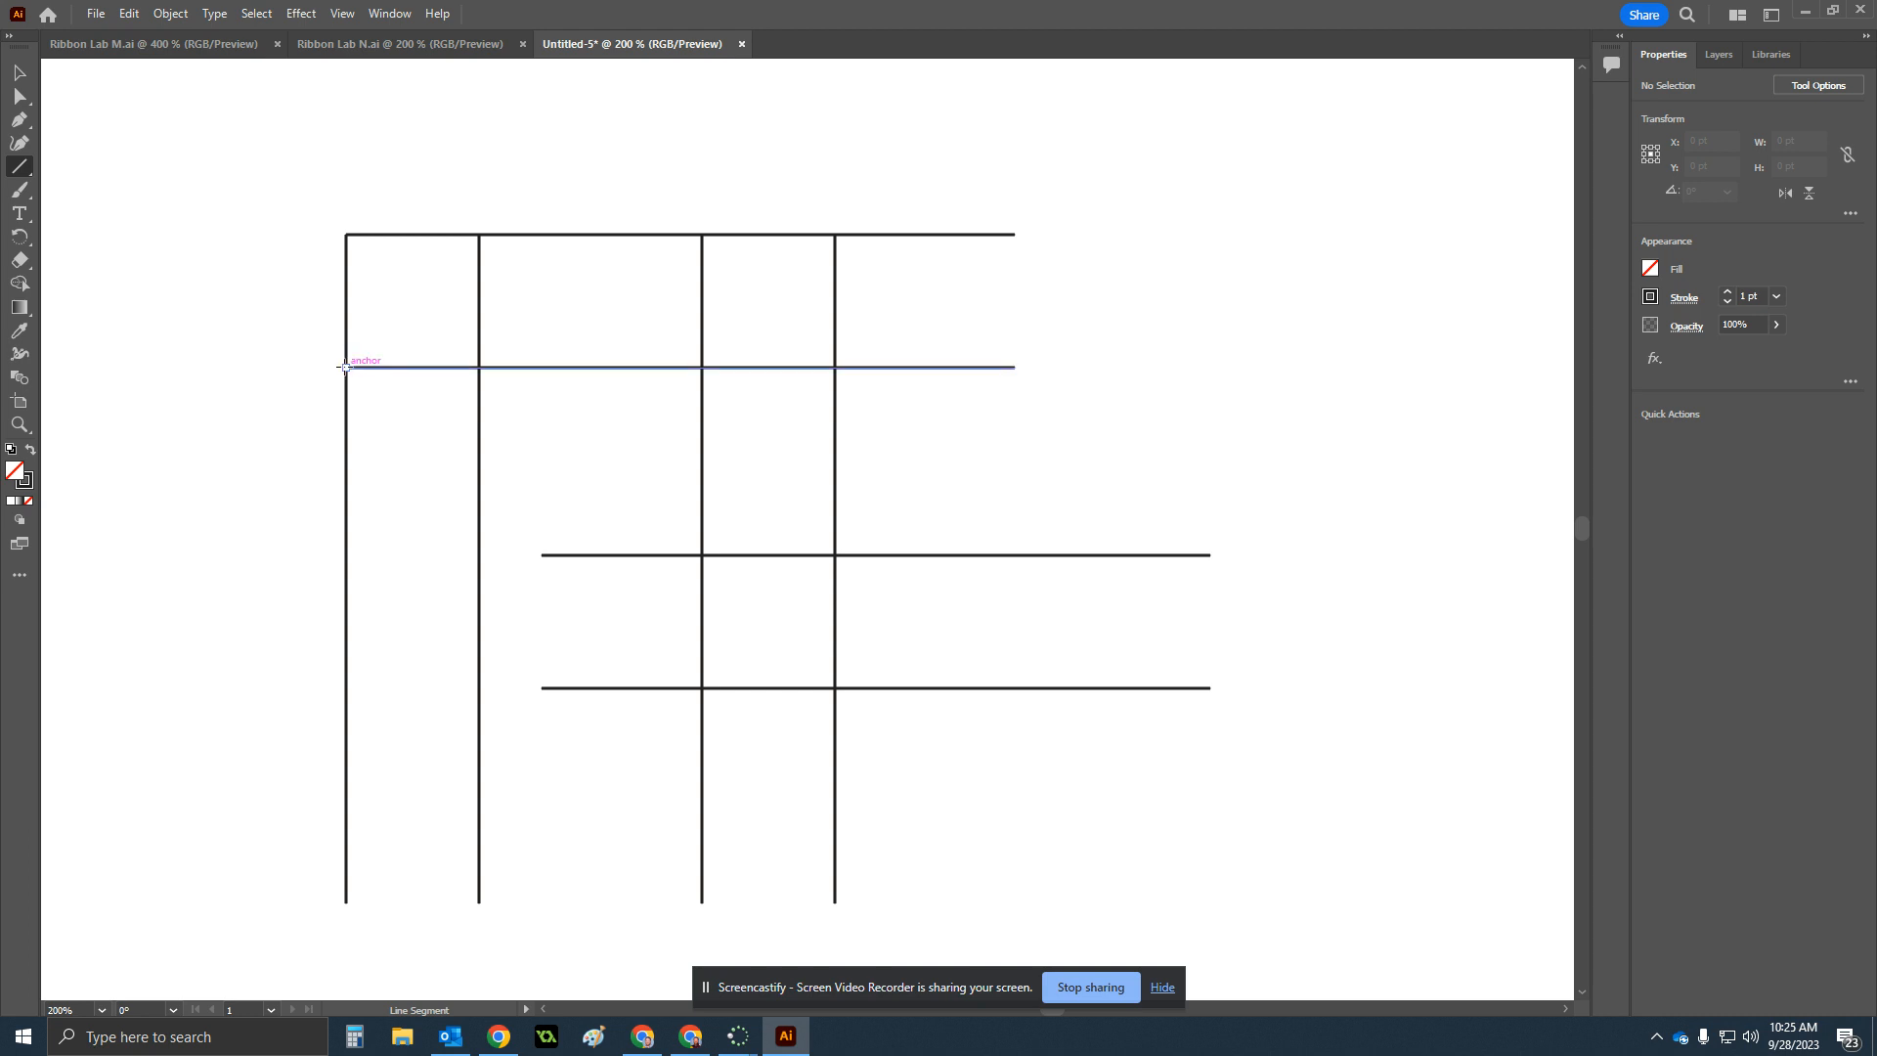
{"action": "left_click_drag", "start_coordinate": [345, 367], "coordinate": [479, 233]}
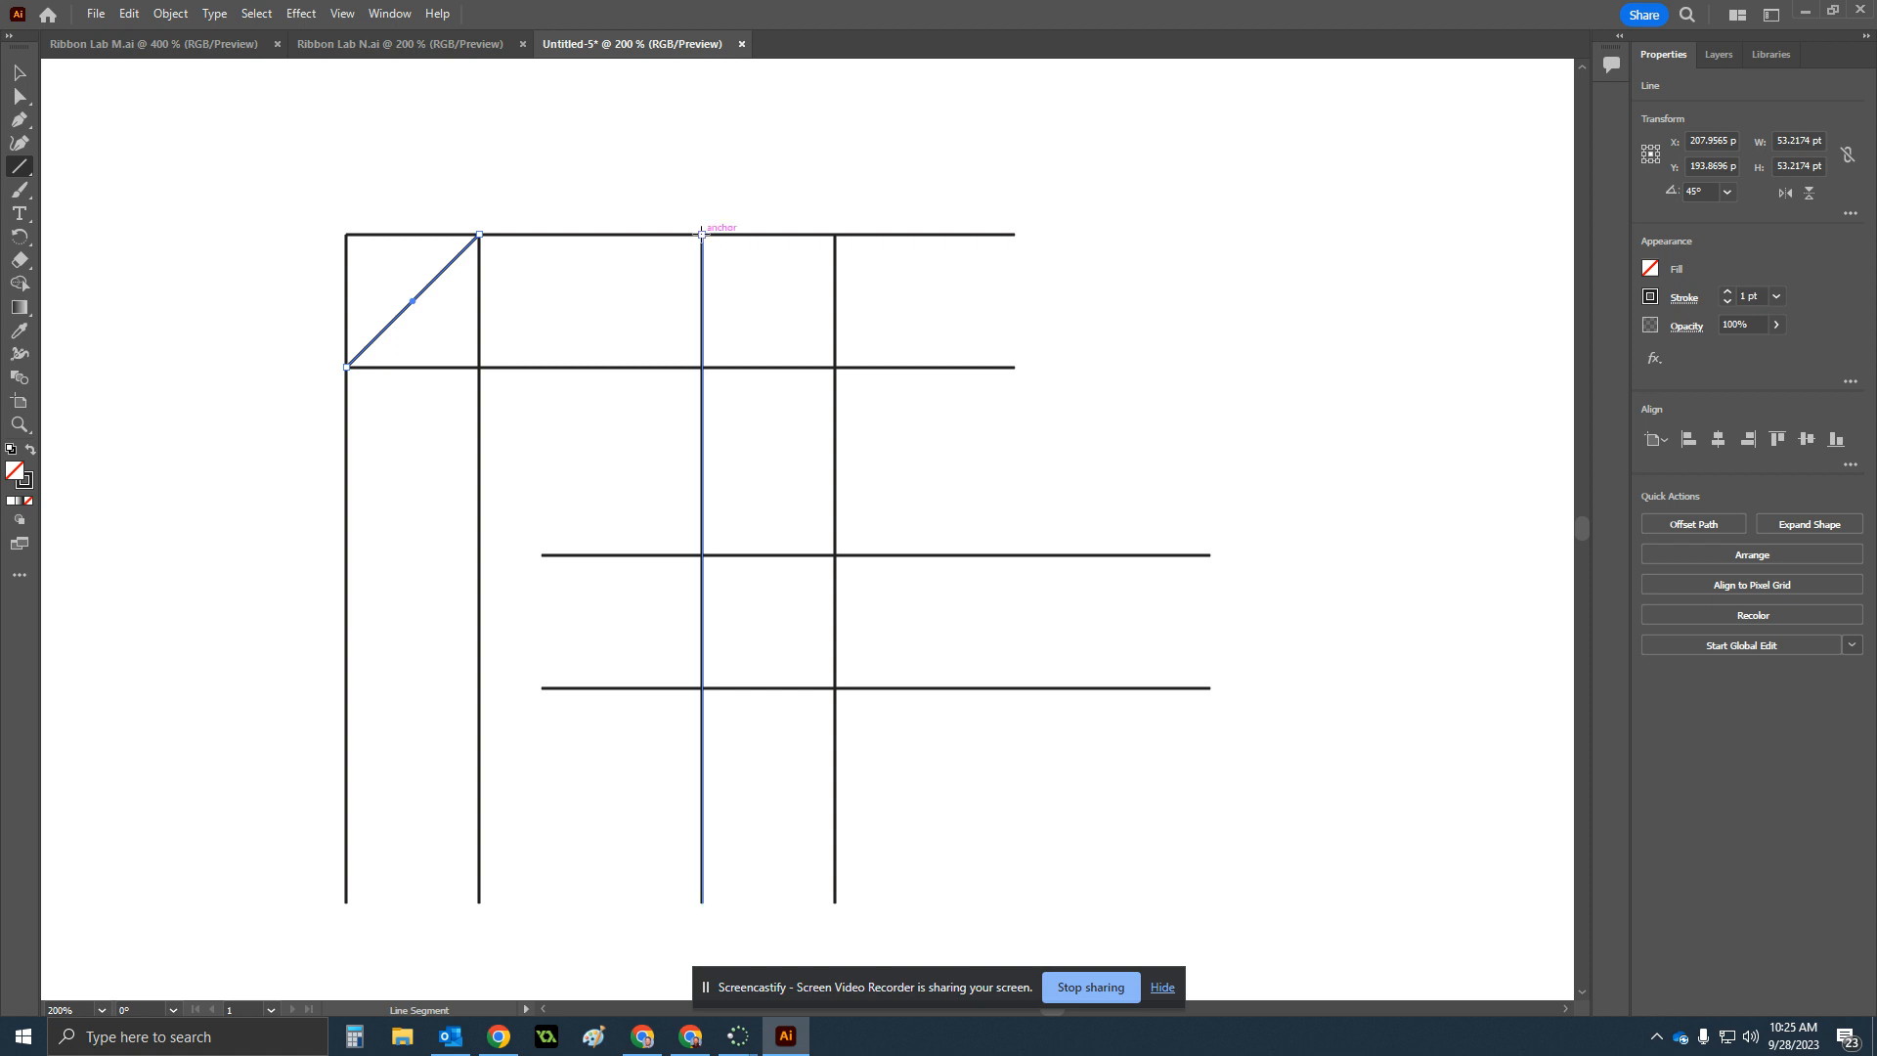
Draw diagonals across the upper-right and lower-right crossing squares, and close the lower pair's left end and both vertical pairs' bottom ends with straight lines.
{"action": "left_click_drag", "start_coordinate": [702, 235], "coordinate": [836, 368]}
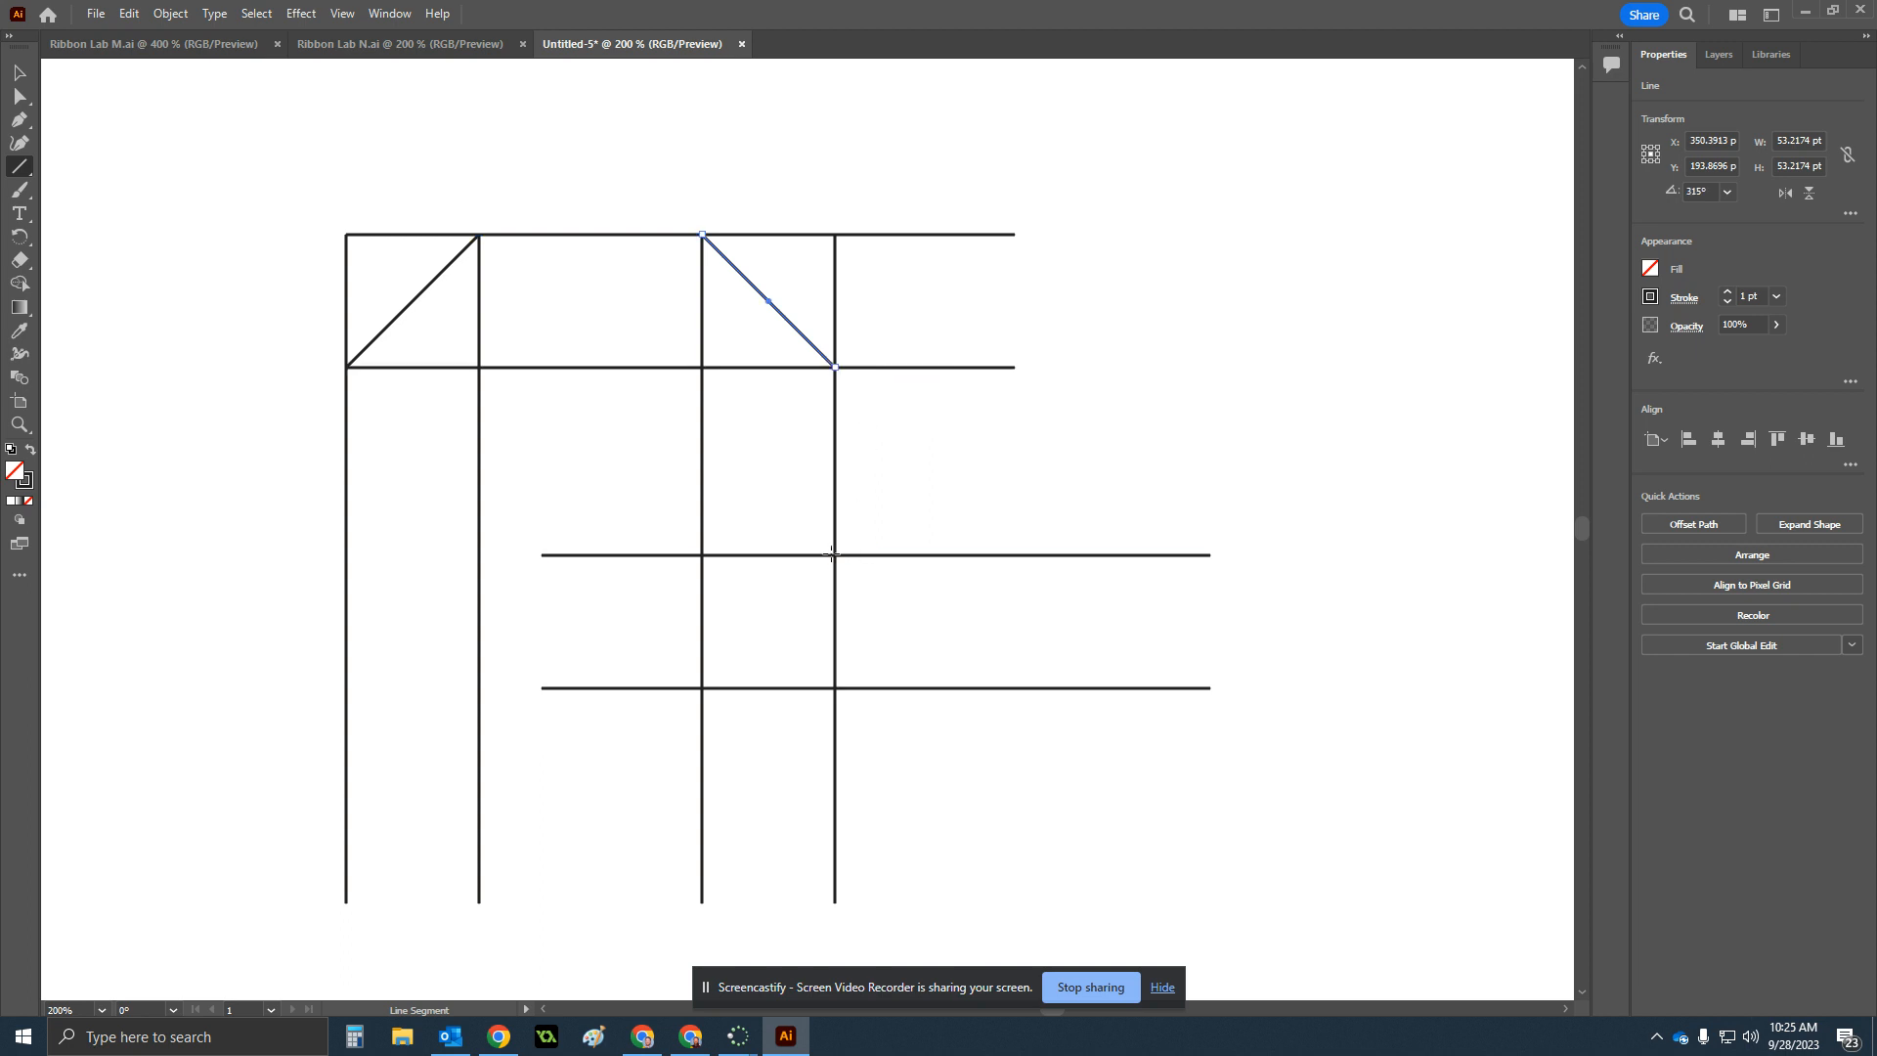
{"action": "left_click_drag", "start_coordinate": [834, 555], "coordinate": [702, 688]}
{"action": "left_click_drag", "start_coordinate": [542, 556], "coordinate": [542, 687]}
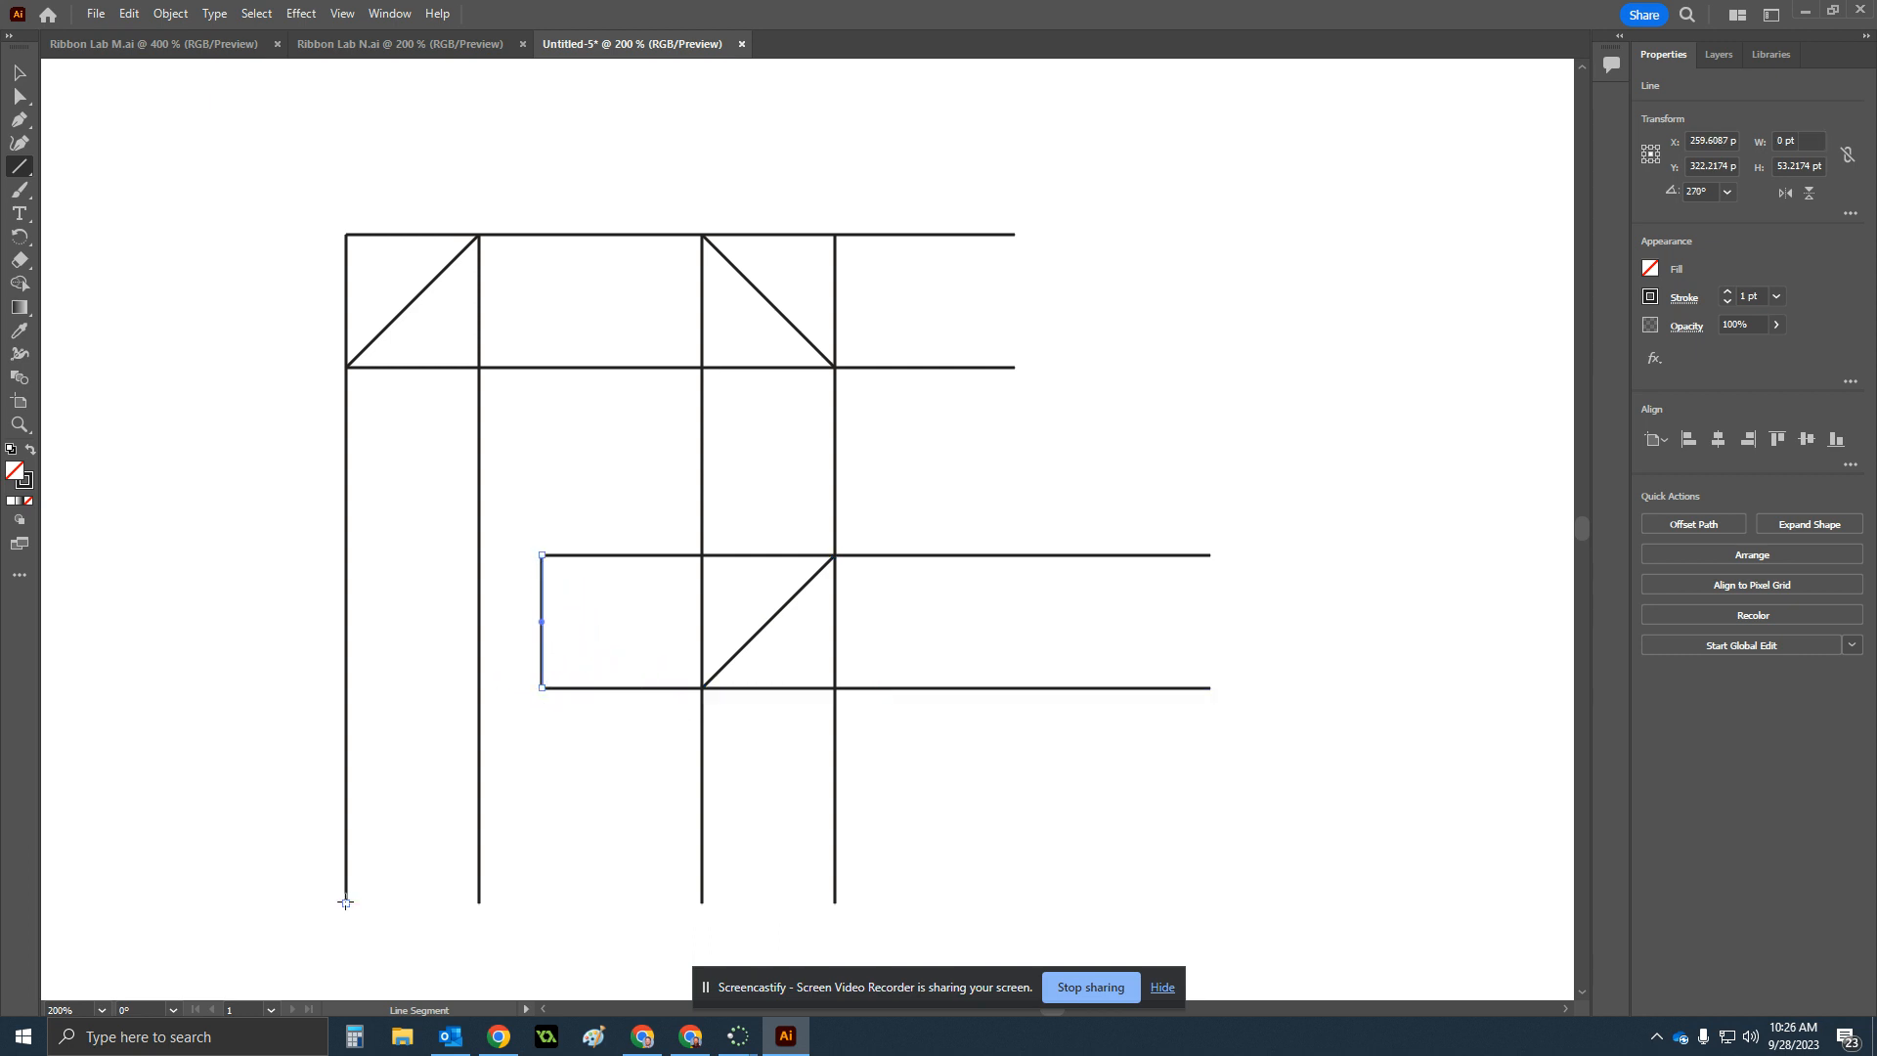
{"action": "left_click_drag", "start_coordinate": [345, 902], "coordinate": [478, 902]}
{"action": "left_click_drag", "start_coordinate": [701, 902], "coordinate": [834, 903]}
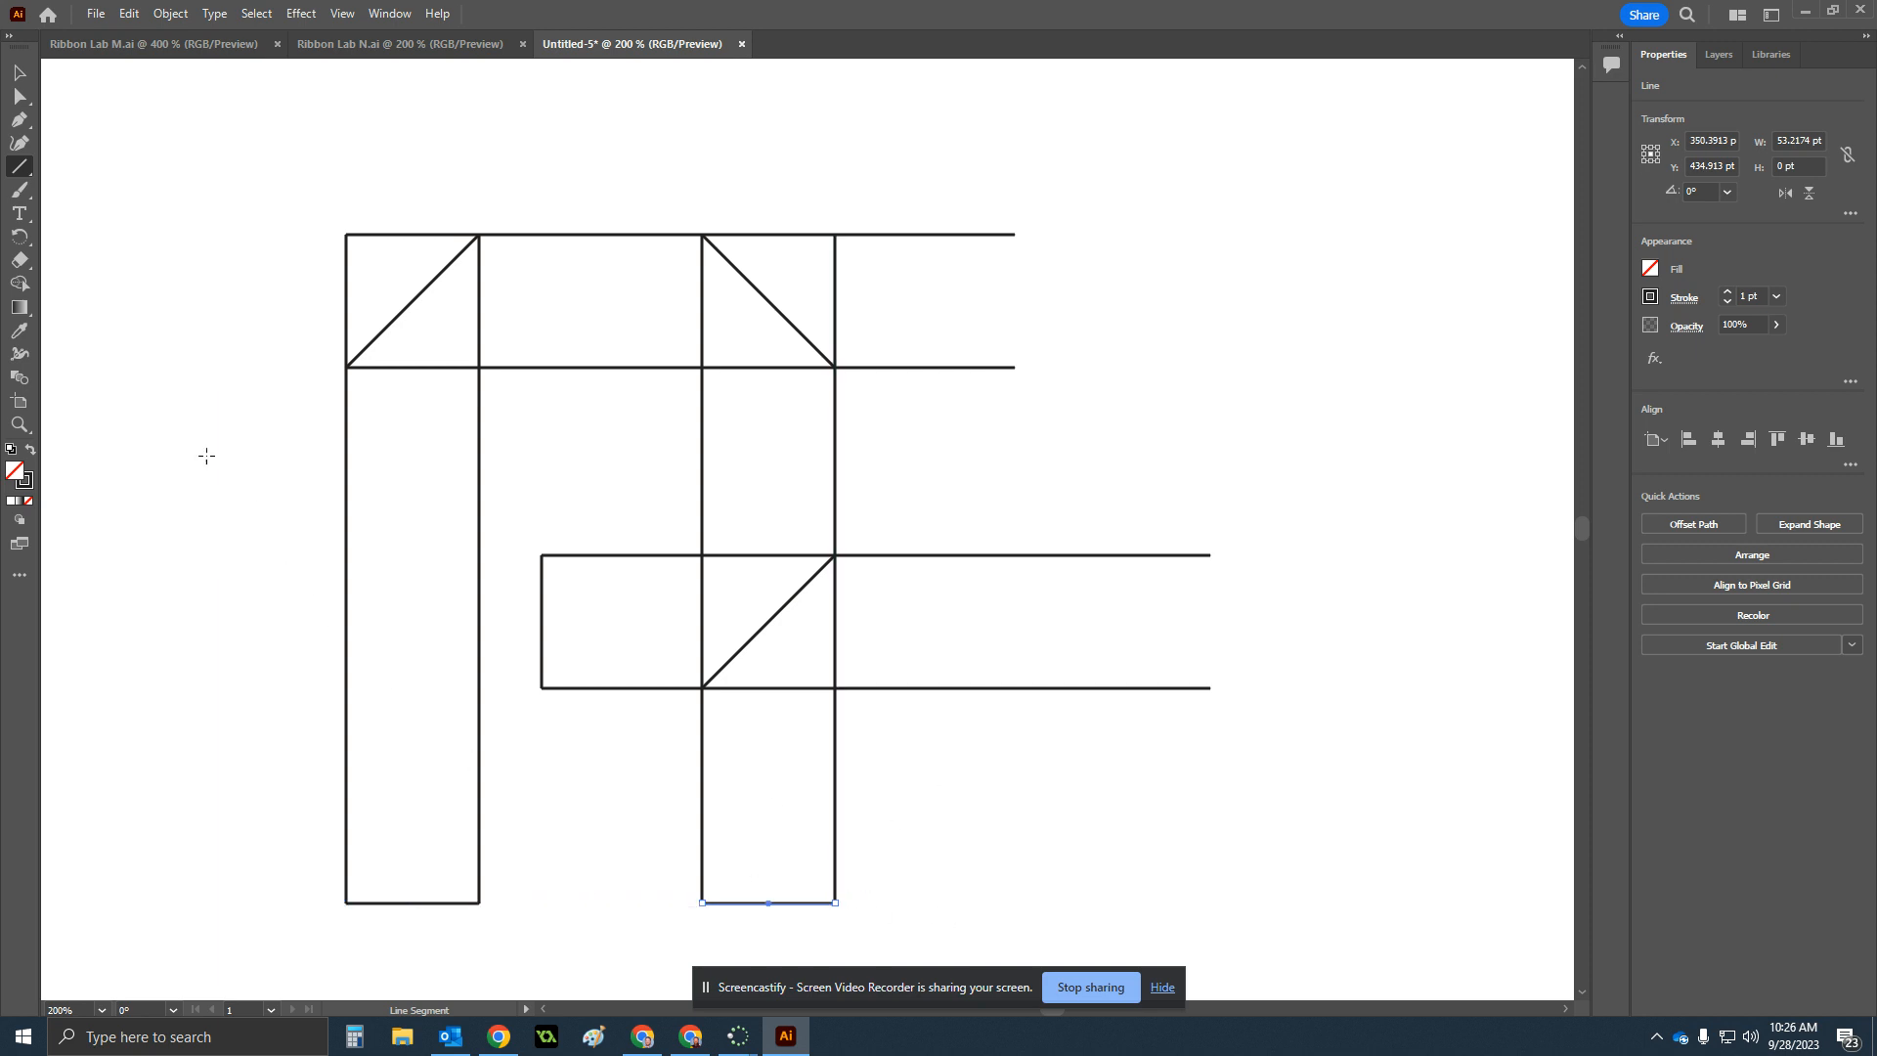
Select all the lines and use Shape Builder to erase the segments outside the diagonals at the upper-left and upper-right corners.
{"action": "left_click", "coordinate": [19, 73]}
{"action": "left_click_drag", "start_coordinate": [207, 164], "coordinate": [1233, 925]}
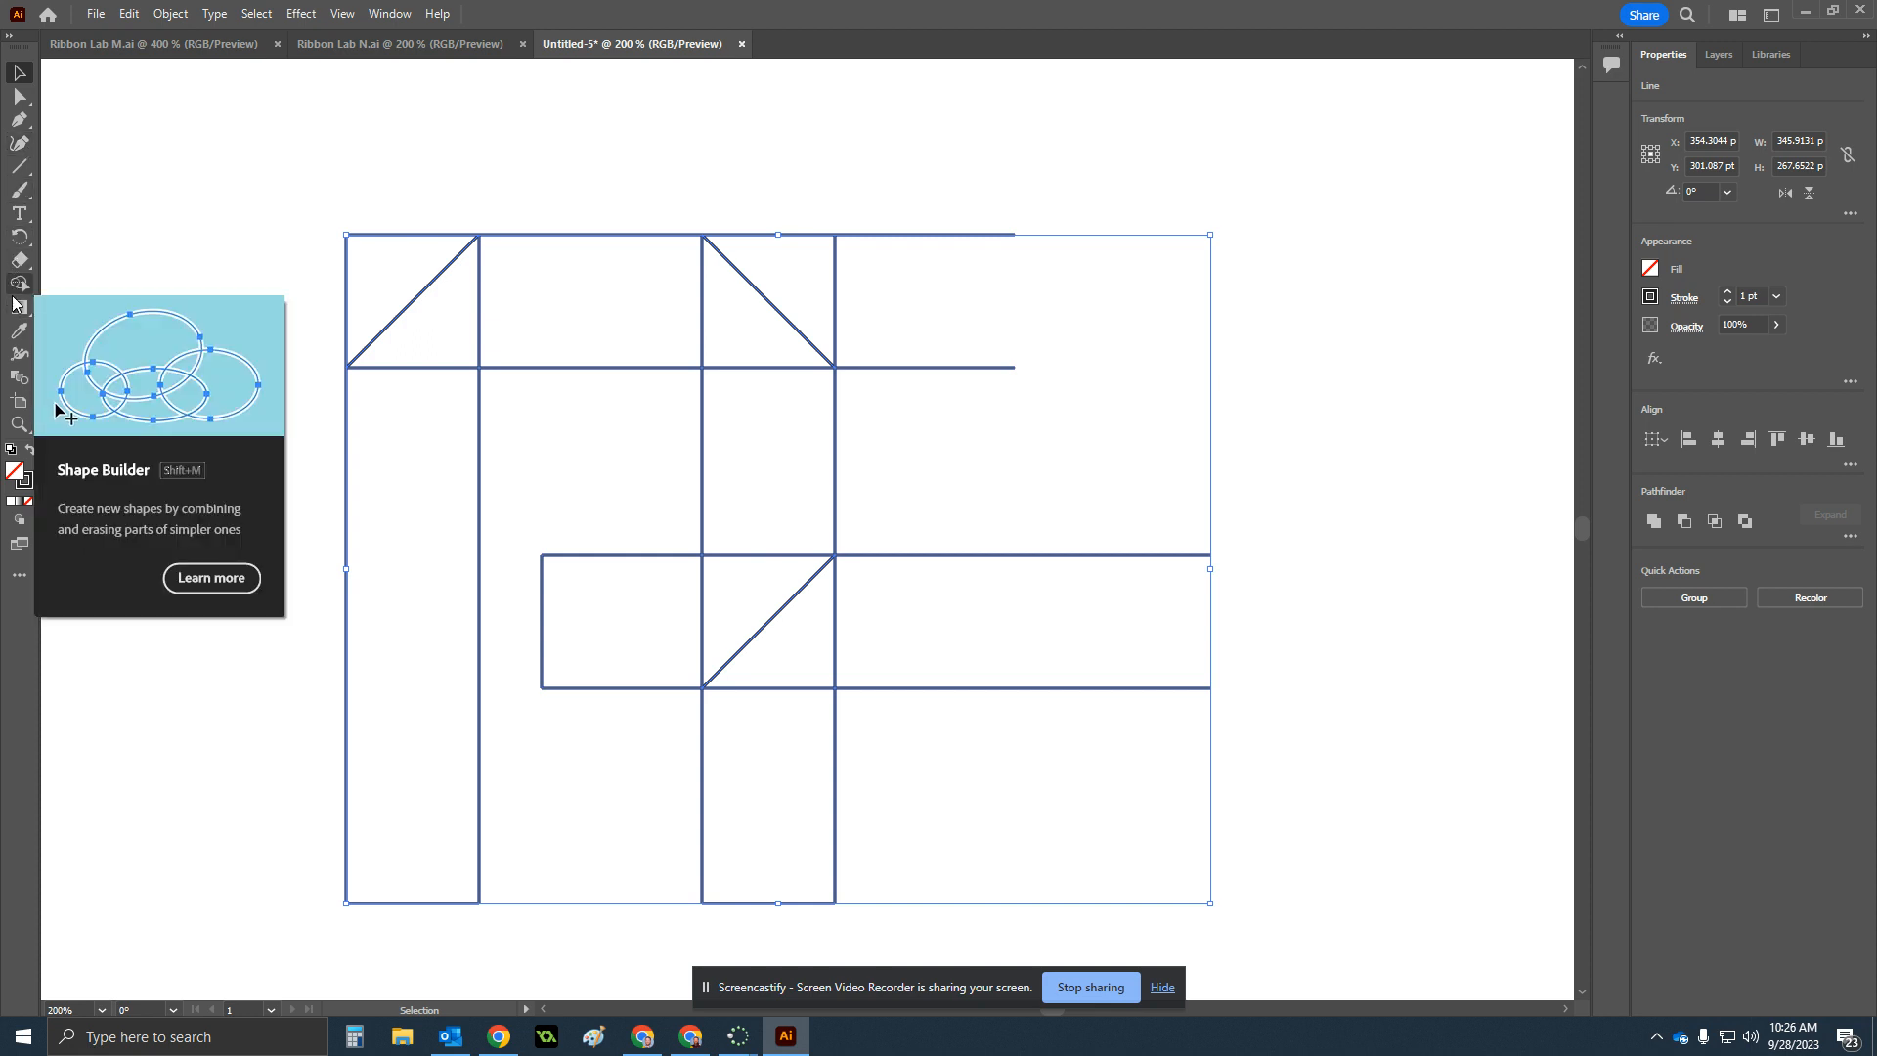
{"action": "left_click", "coordinate": [16, 287]}
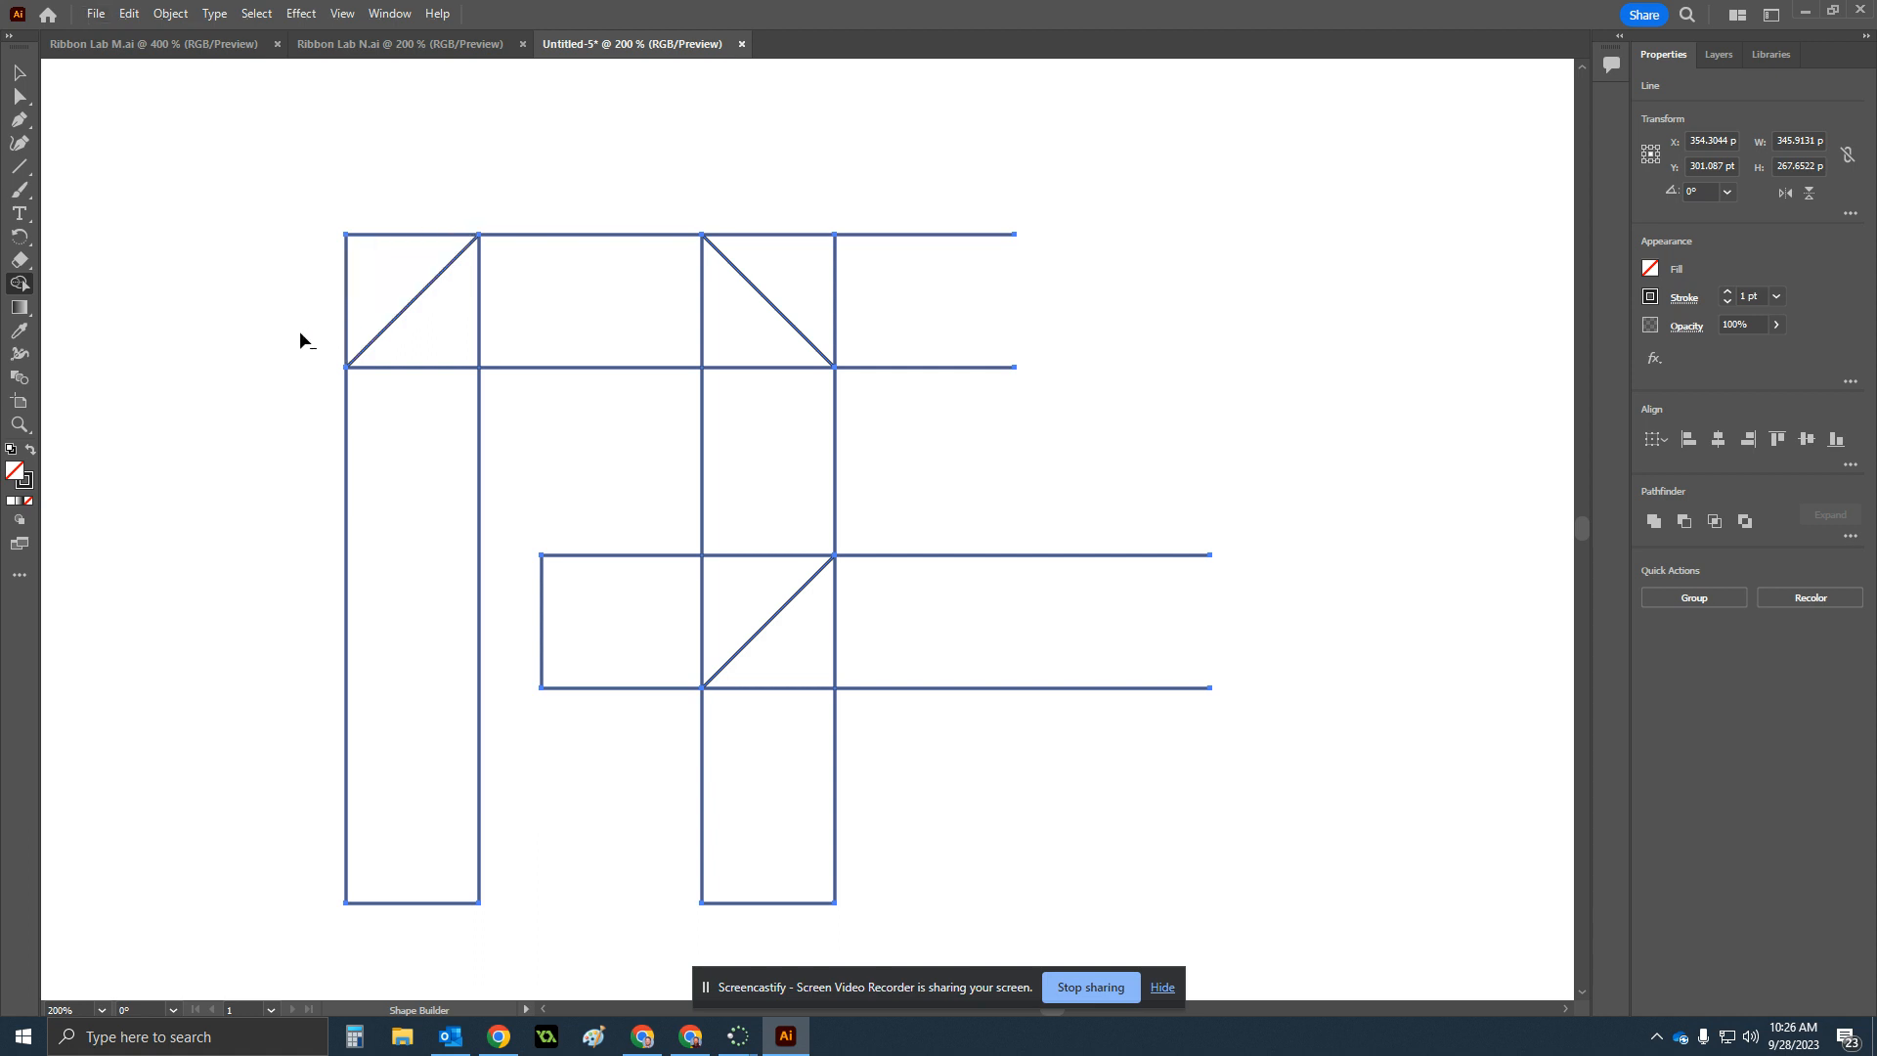
{"action": "left_click", "coordinate": [431, 234], "text": "alt"}
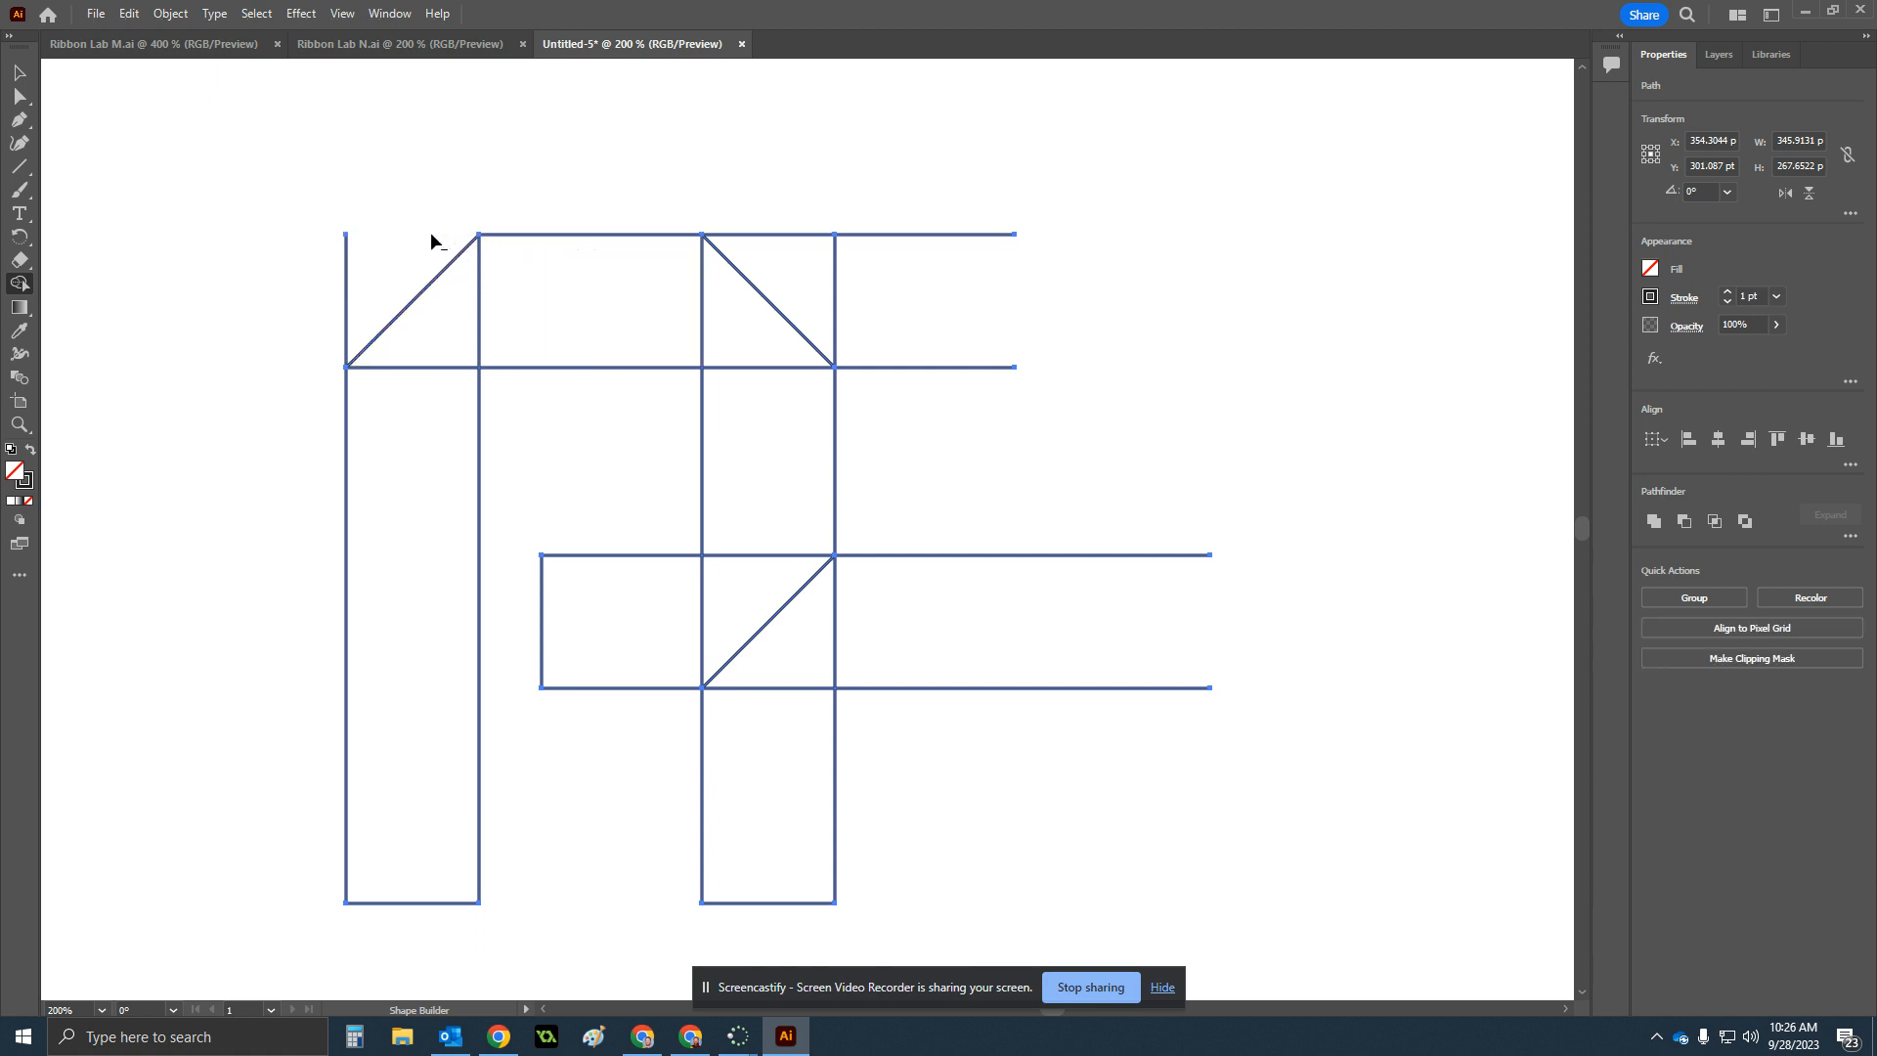
{"action": "left_click", "coordinate": [346, 283], "text": "alt"}
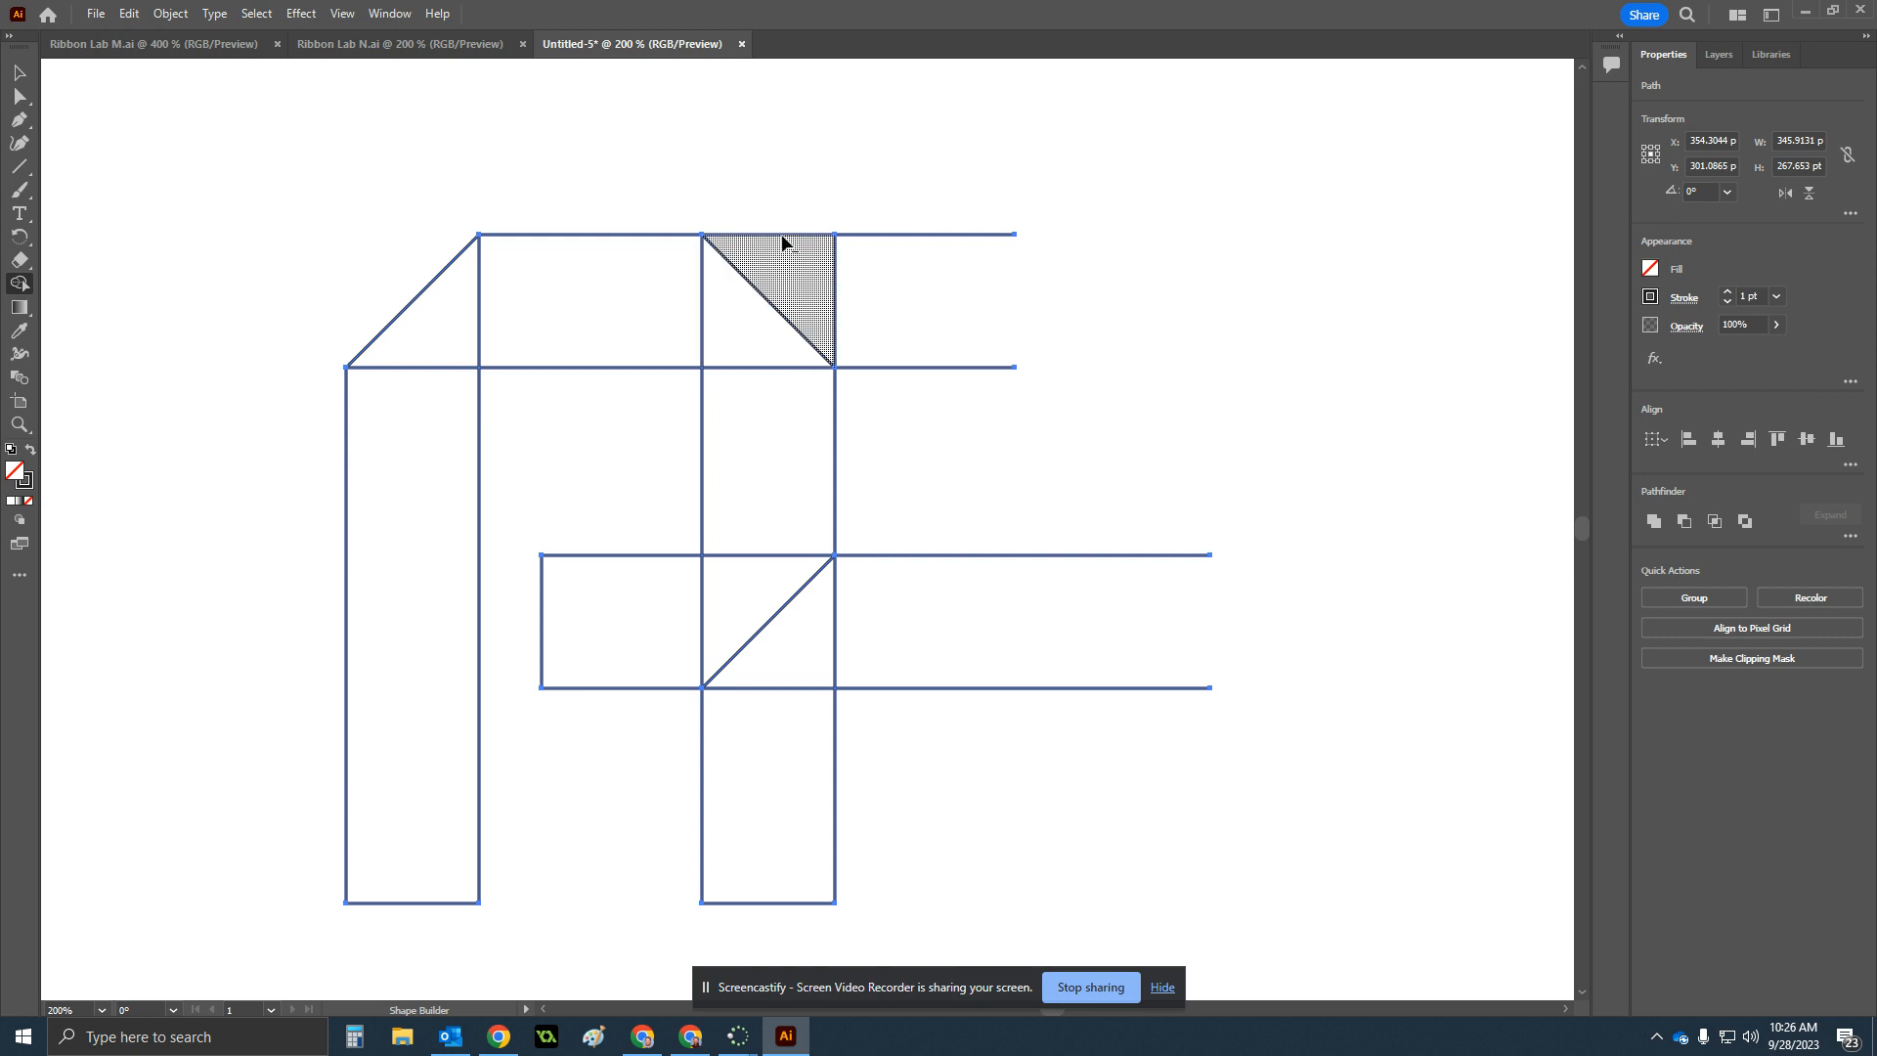
{"action": "left_click_drag", "start_coordinate": [794, 200], "coordinate": [909, 352]}
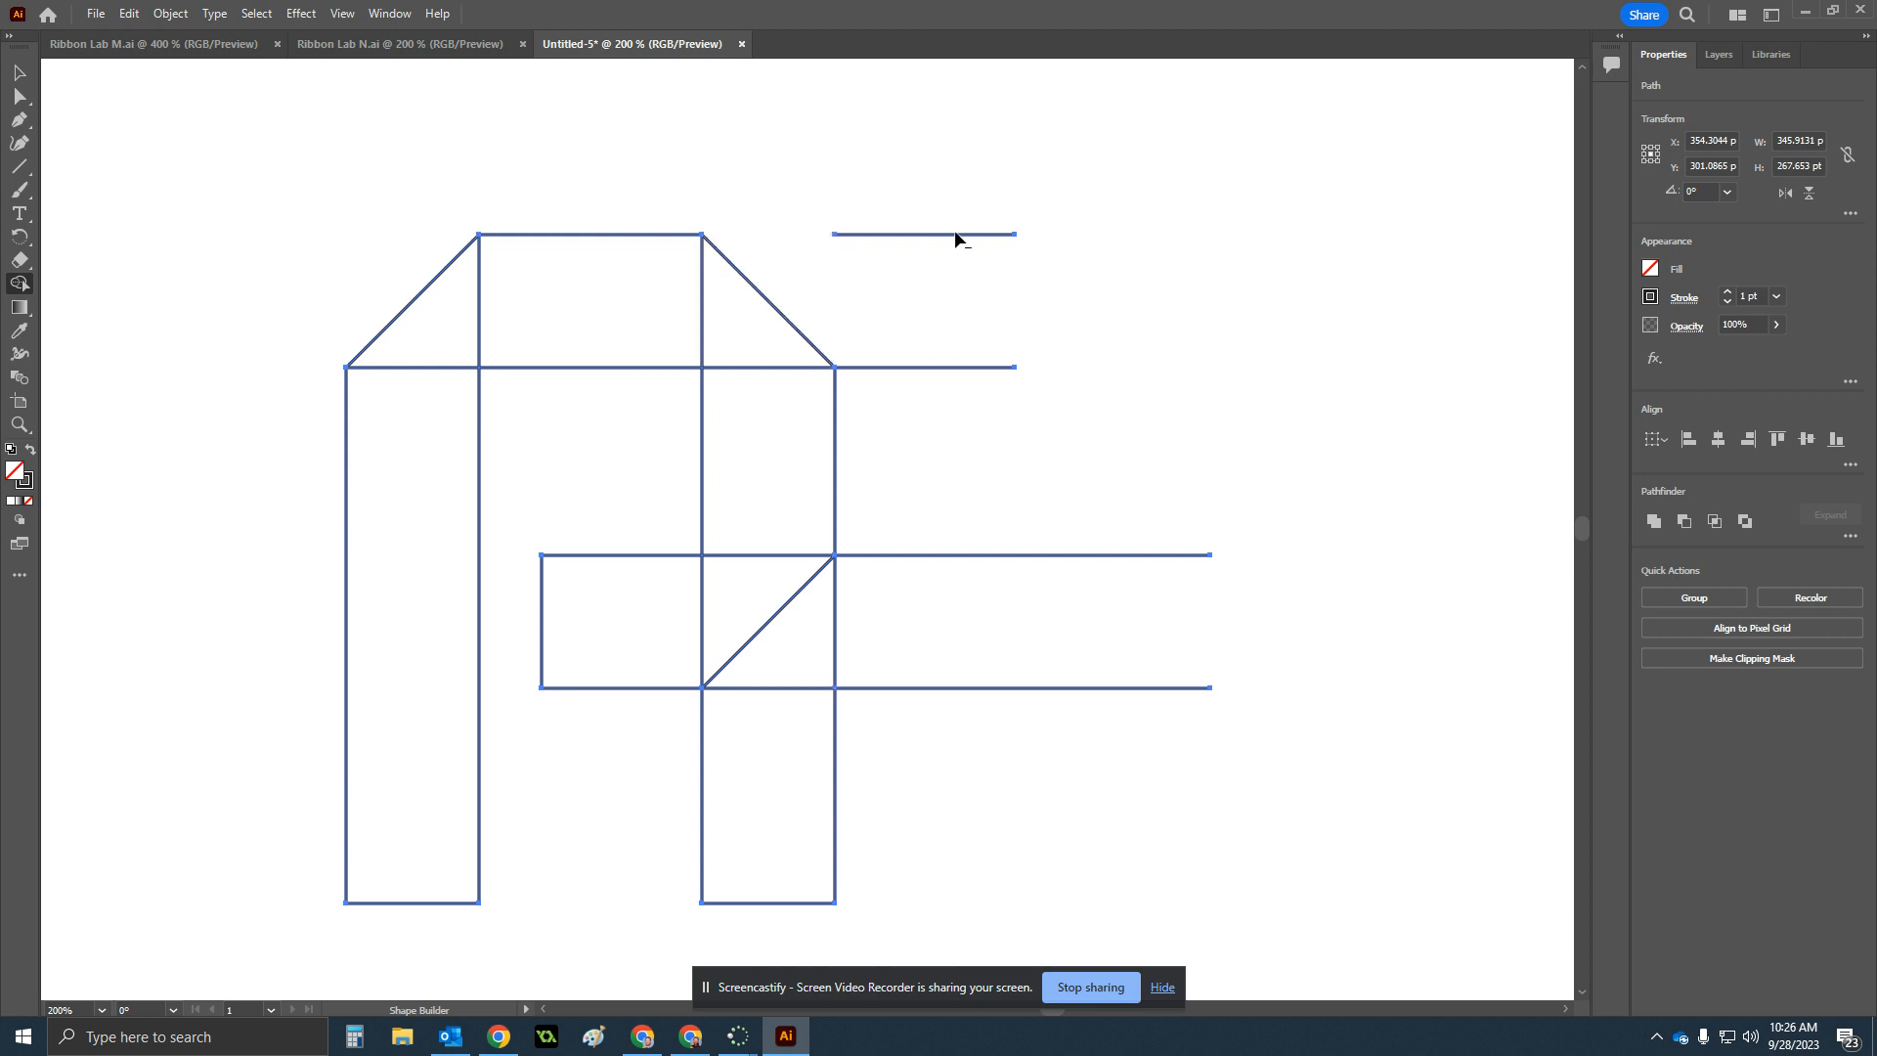
Erase the line extensions beyond the right vertical strip and every segment outside the lower-right diagonal, including the strip below it.
{"action": "left_click_drag", "start_coordinate": [941, 289], "coordinate": [948, 529]}
{"action": "left_click", "coordinate": [927, 555], "text": "alt"}
{"action": "left_click", "coordinate": [839, 626], "text": "alt"}
{"action": "left_click", "coordinate": [792, 689], "text": "alt"}
{"action": "left_click", "coordinate": [882, 688], "text": "alt"}
{"action": "left_click_drag", "start_coordinate": [942, 812], "coordinate": [625, 794]}
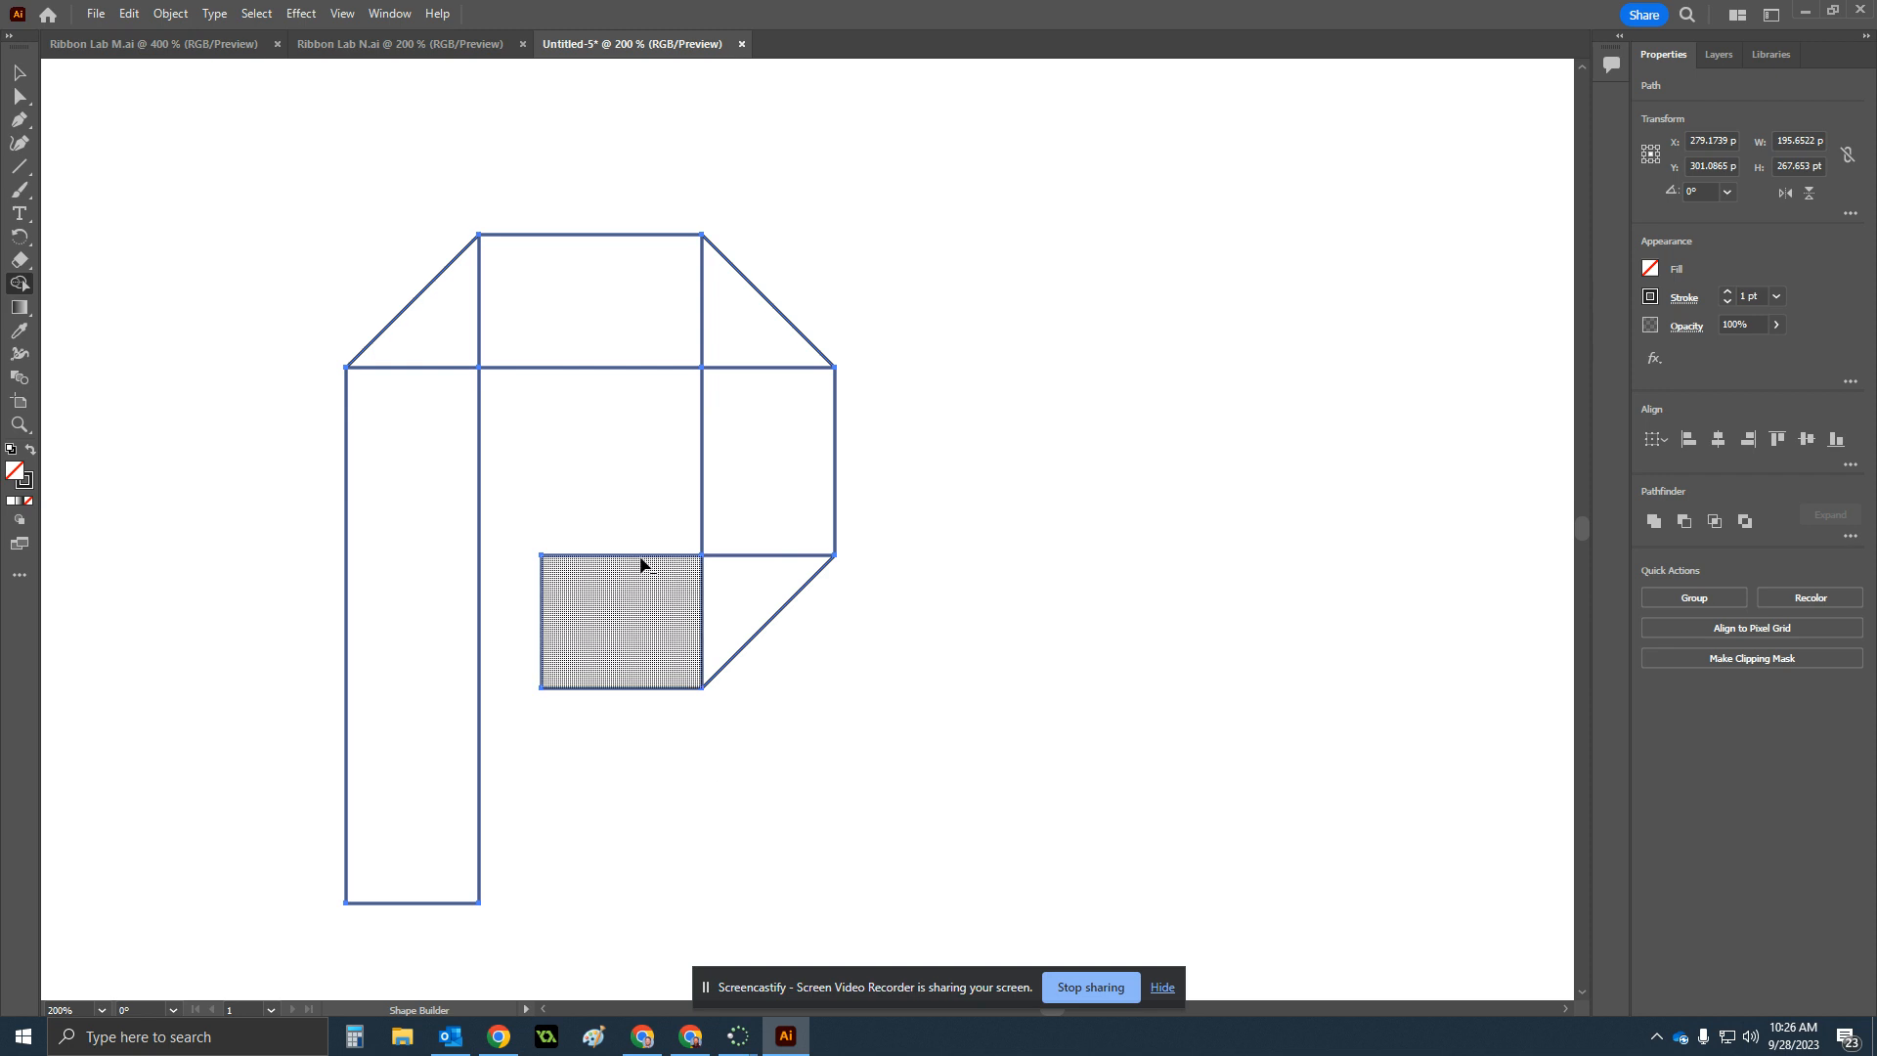
Try erasing the lower edge of the box at the ribbon's inner end, and undo it.
{"action": "left_click_drag", "start_coordinate": [621, 739], "coordinate": [624, 681]}
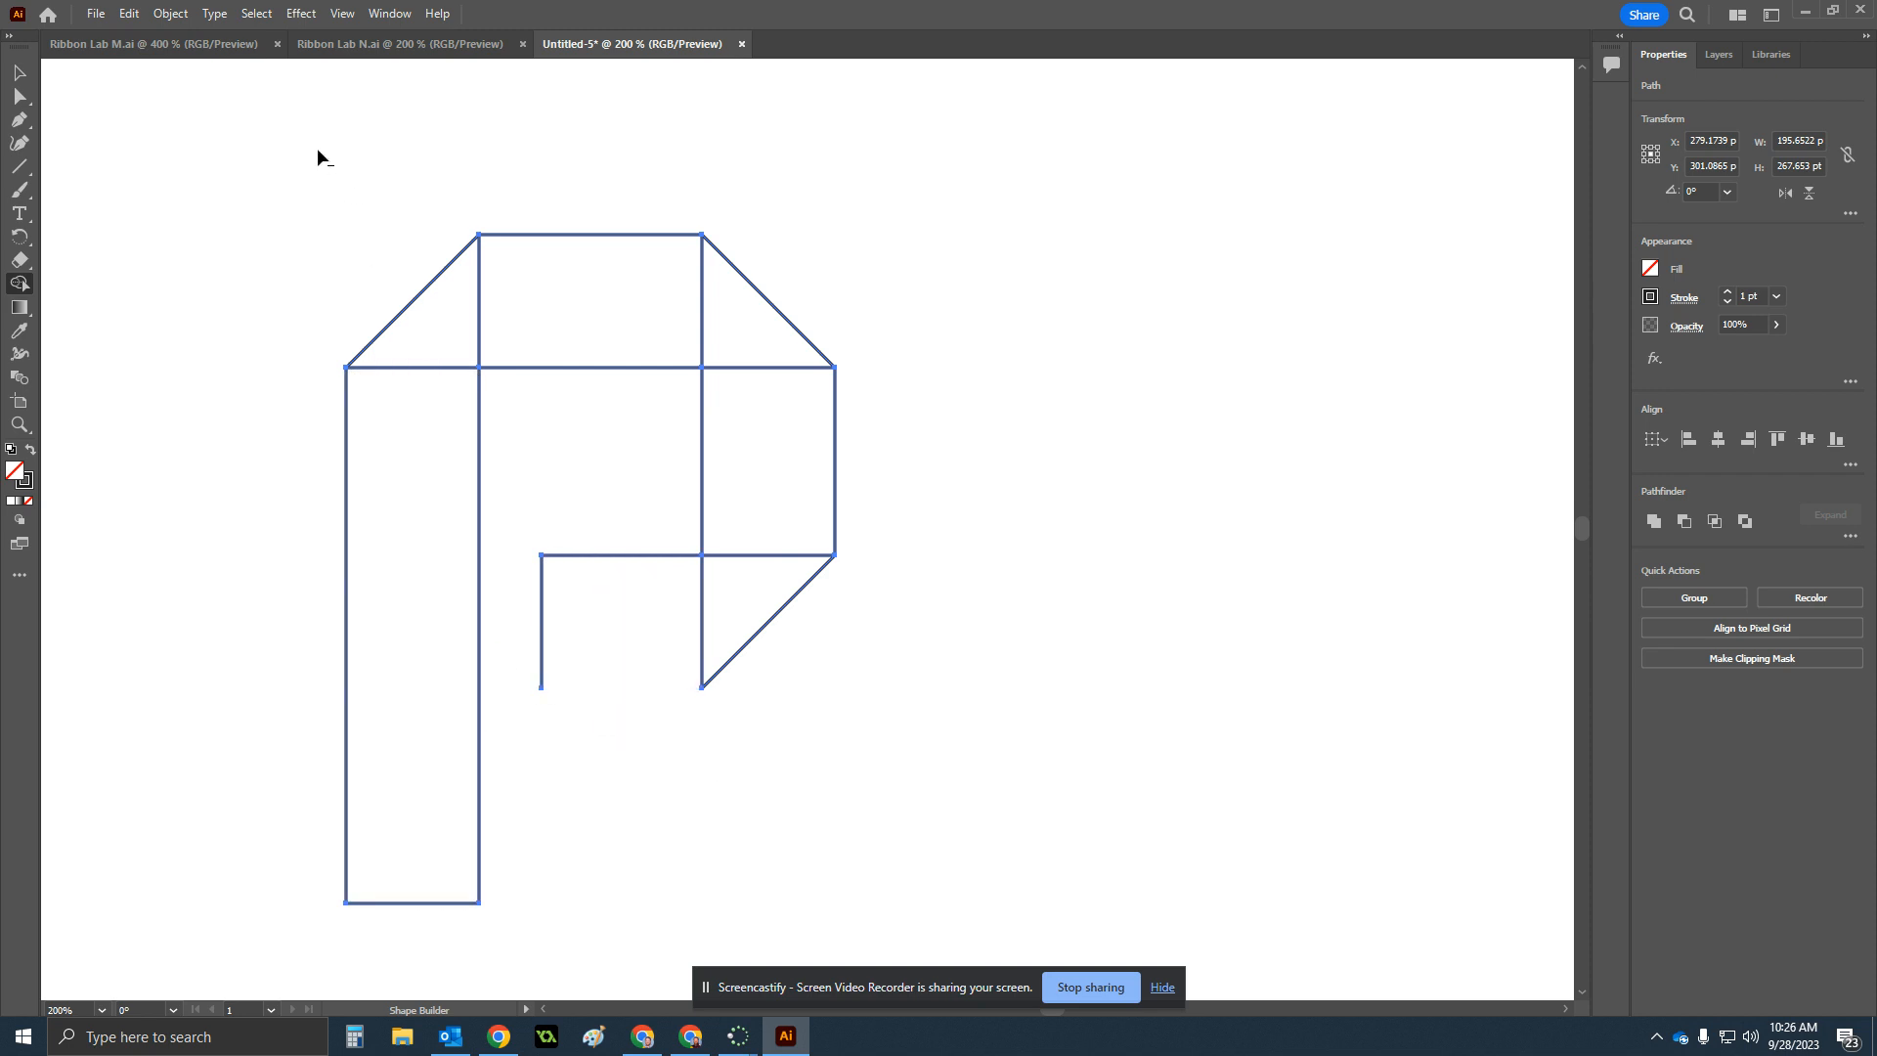
{"action": "left_click", "coordinate": [127, 14]}
{"action": "left_click", "coordinate": [160, 35]}
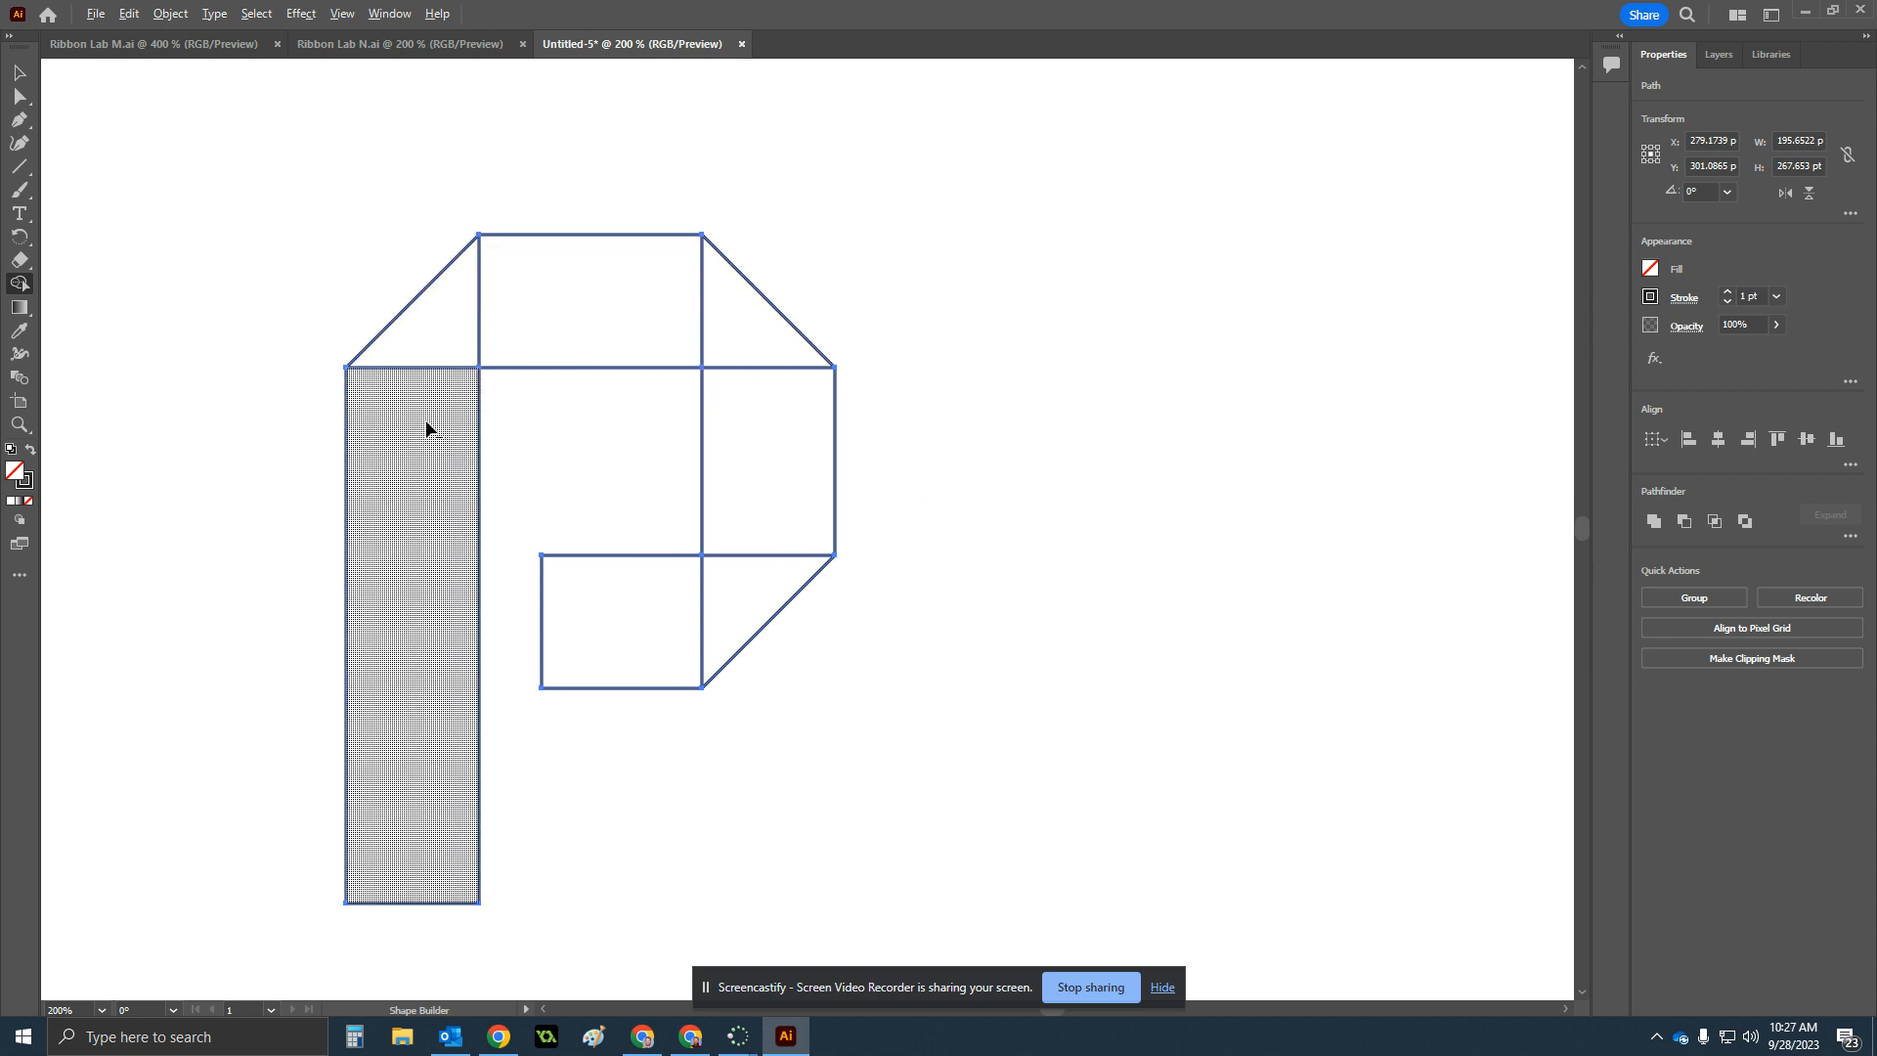
Try erasing both vertical dividers in the top band and the horizontal divider at the lower-right fold, and undo all three removals.
{"action": "left_click", "coordinate": [481, 337], "text": "alt"}
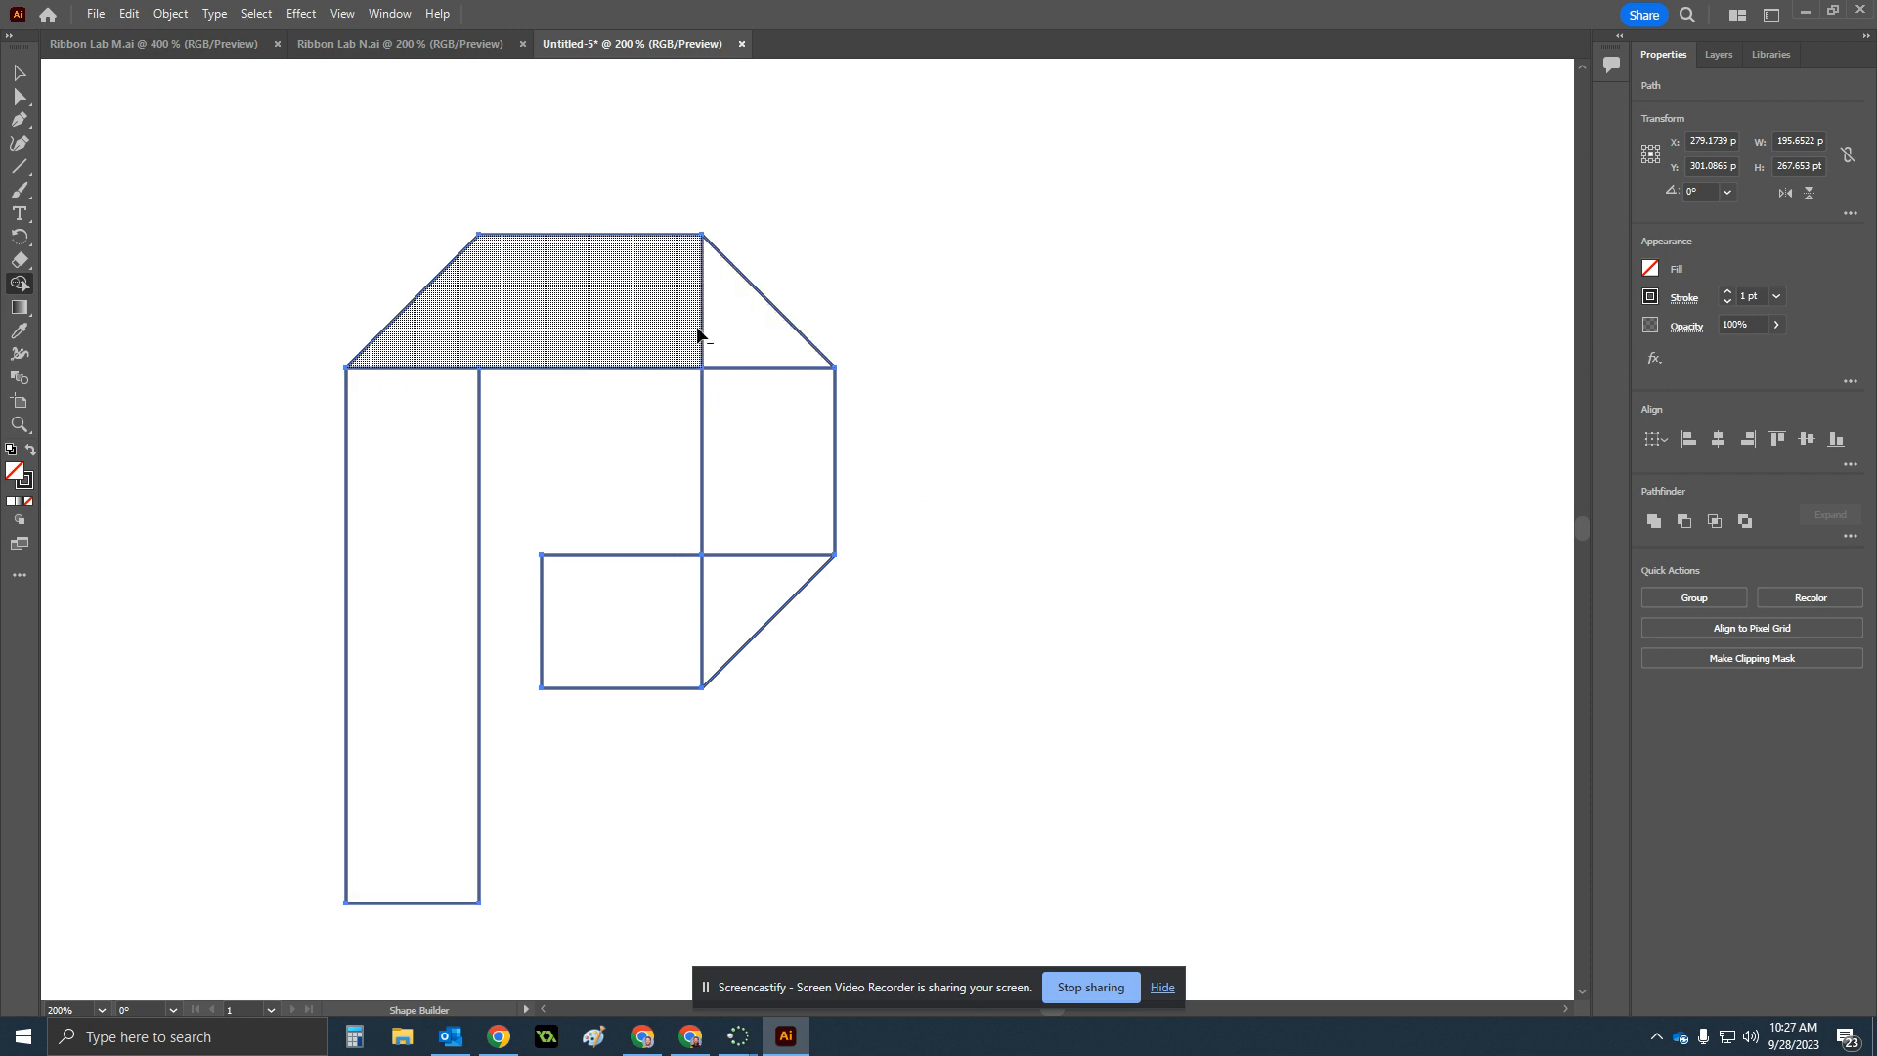
{"action": "left_click", "coordinate": [699, 326], "text": "alt"}
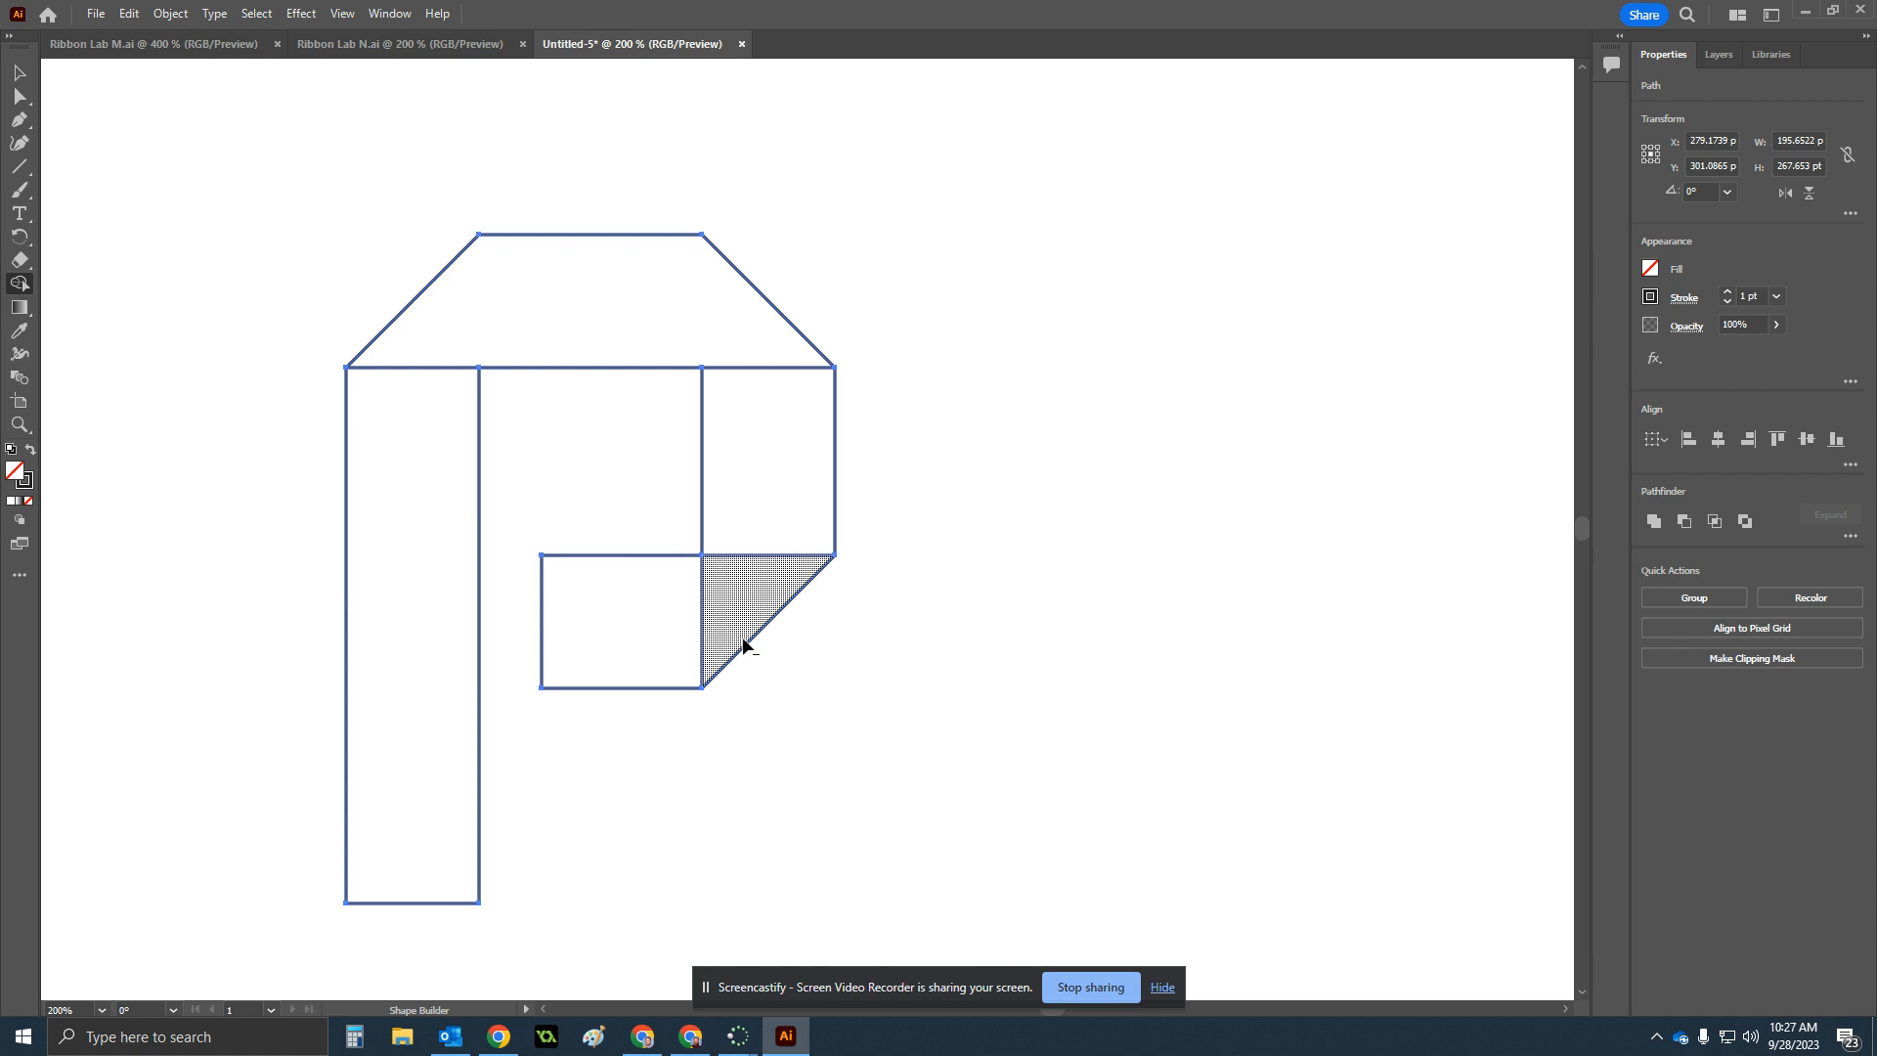
{"action": "left_click", "coordinate": [745, 553], "text": "alt"}
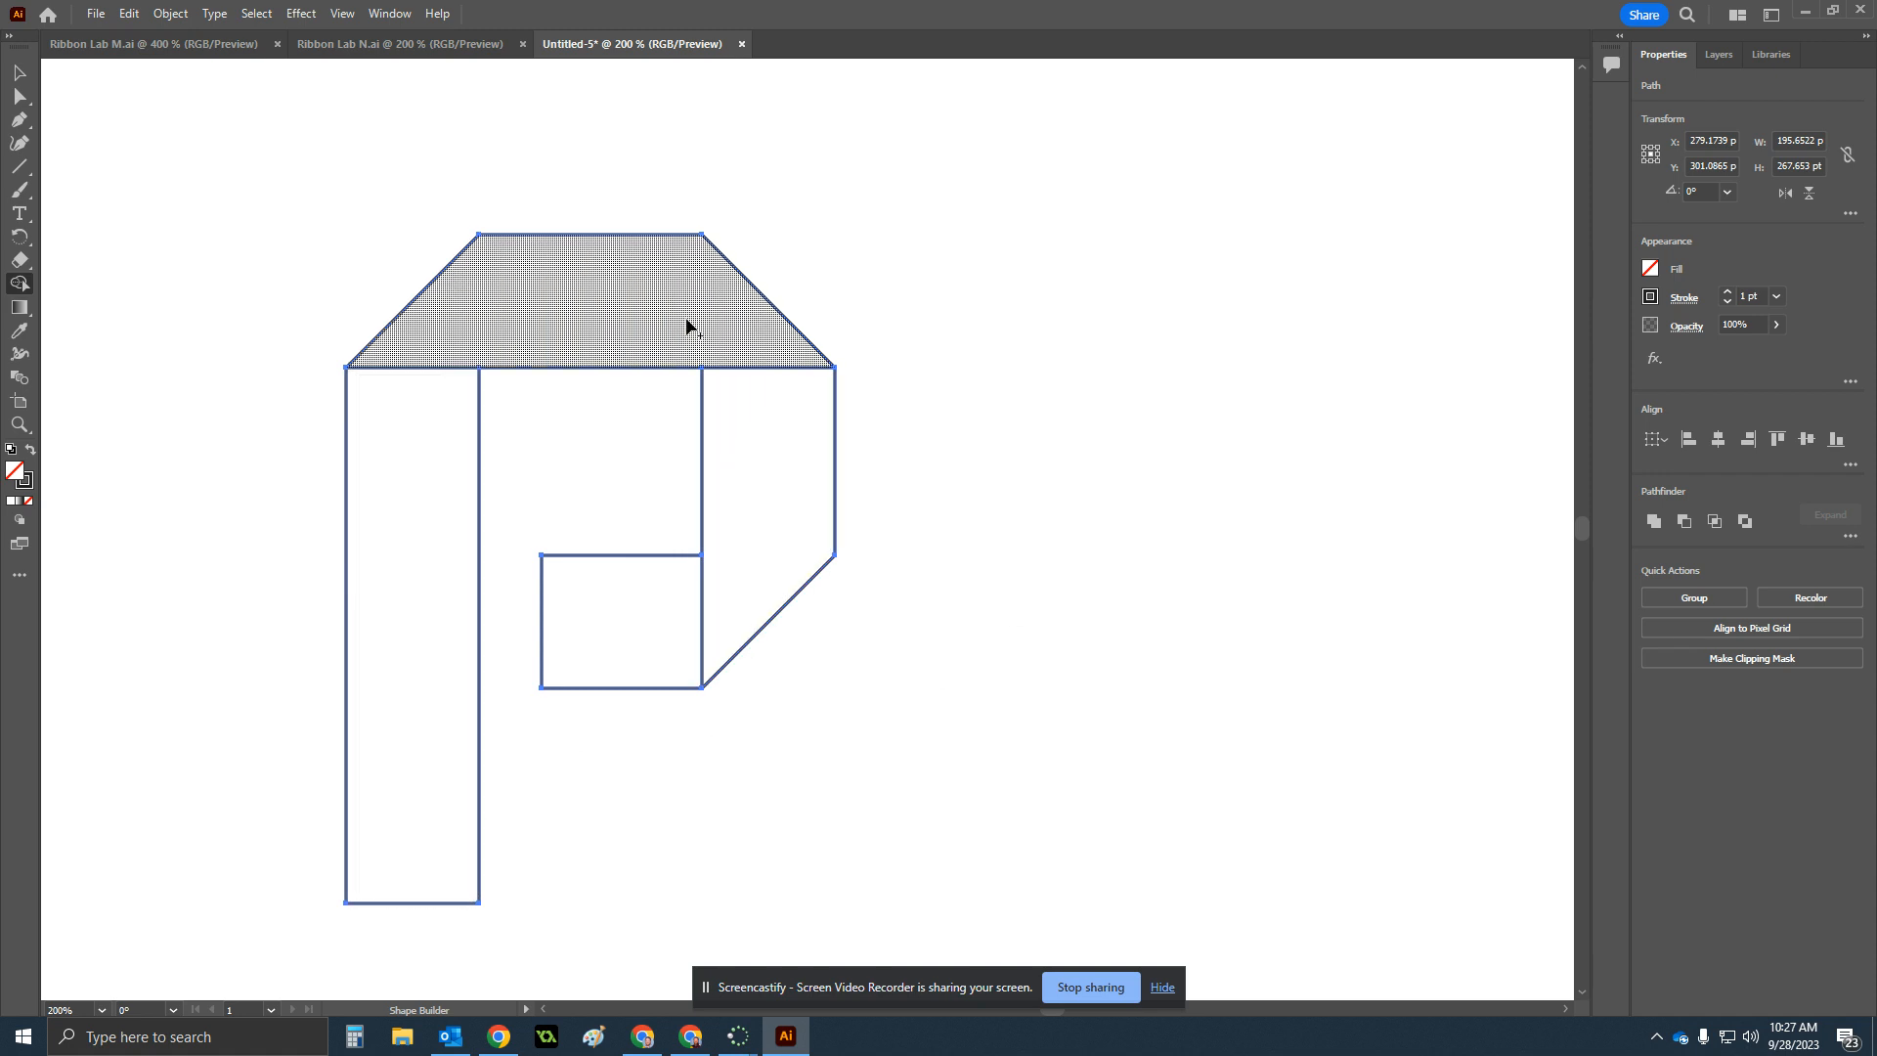
{"action": "key", "text": "ctrl+z"}
{"action": "key", "text": "ctrl+z"}
{"action": "key", "text": "ctrl+z"}
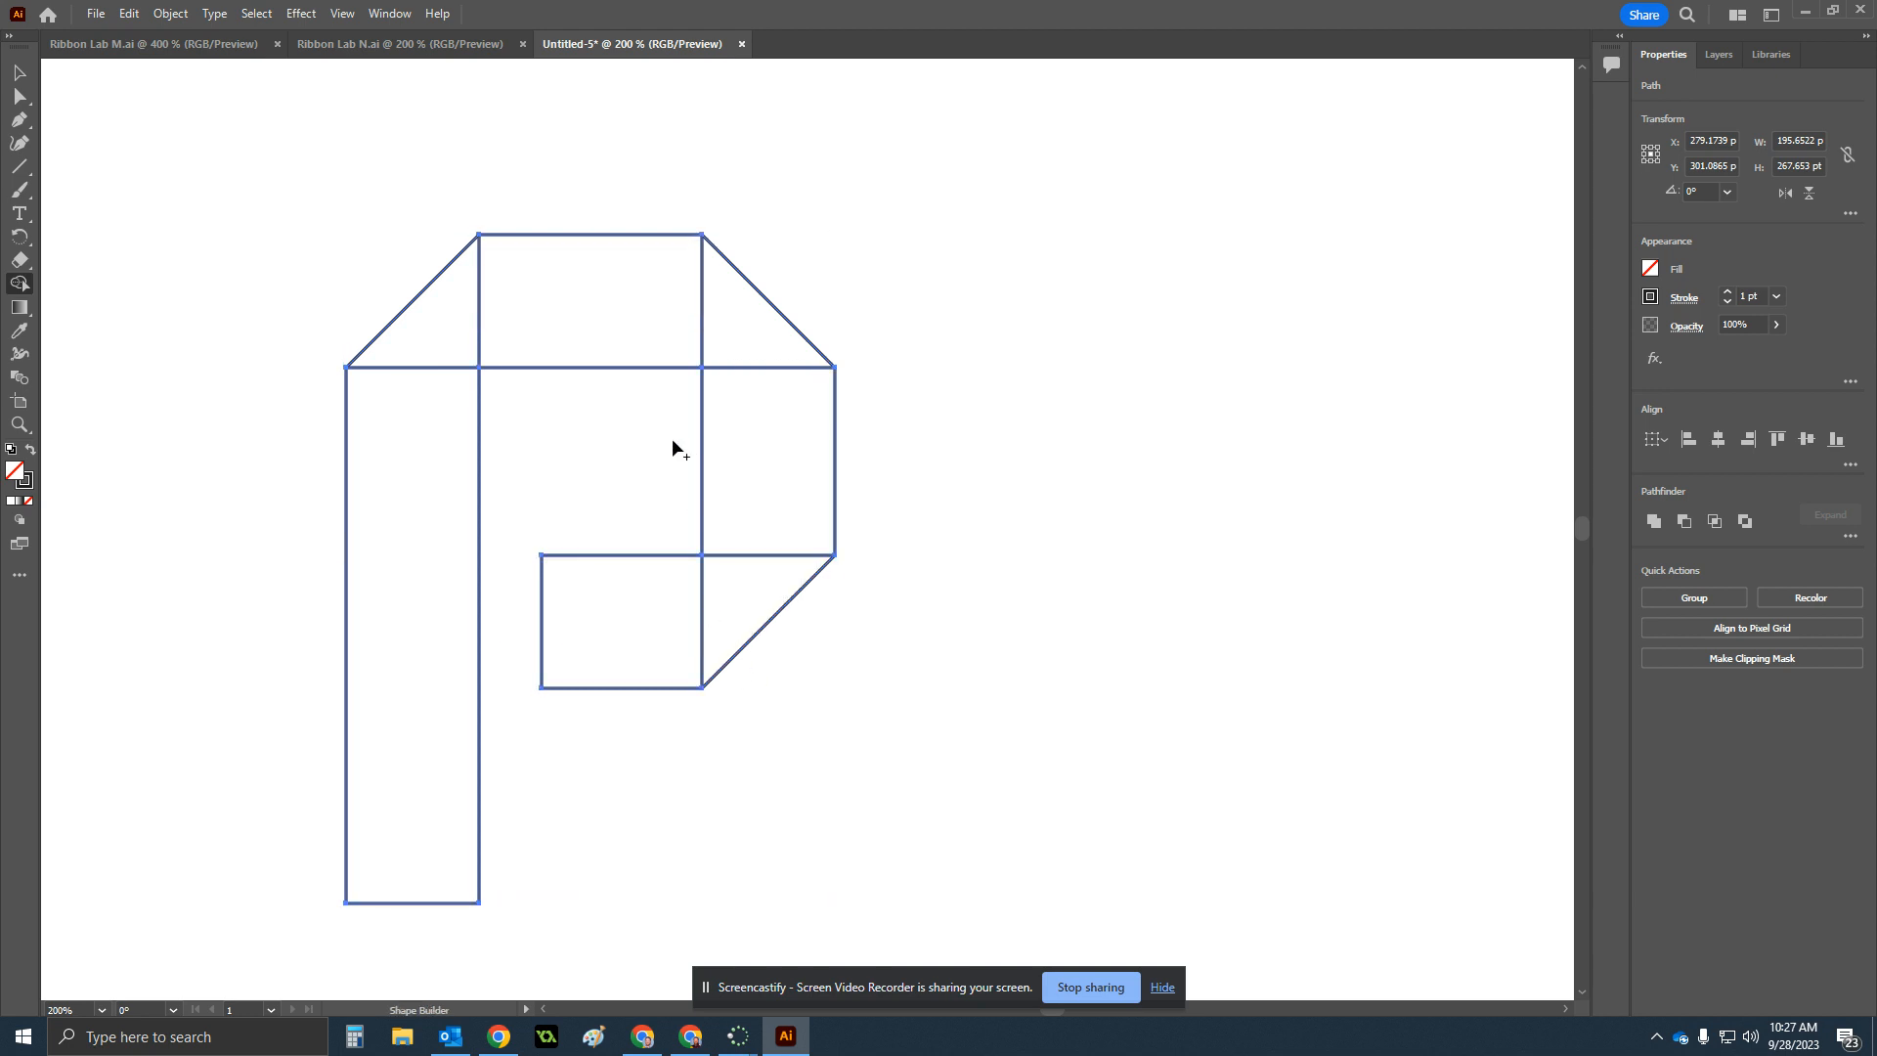
Try erasing the horizontal dividers at the upper-left, upper-right and lower-right folds, and undo all three removals.
{"action": "left_click", "coordinate": [430, 367], "text": "alt"}
{"action": "left_click", "coordinate": [738, 367], "text": "alt"}
{"action": "left_click", "coordinate": [736, 555], "text": "alt"}
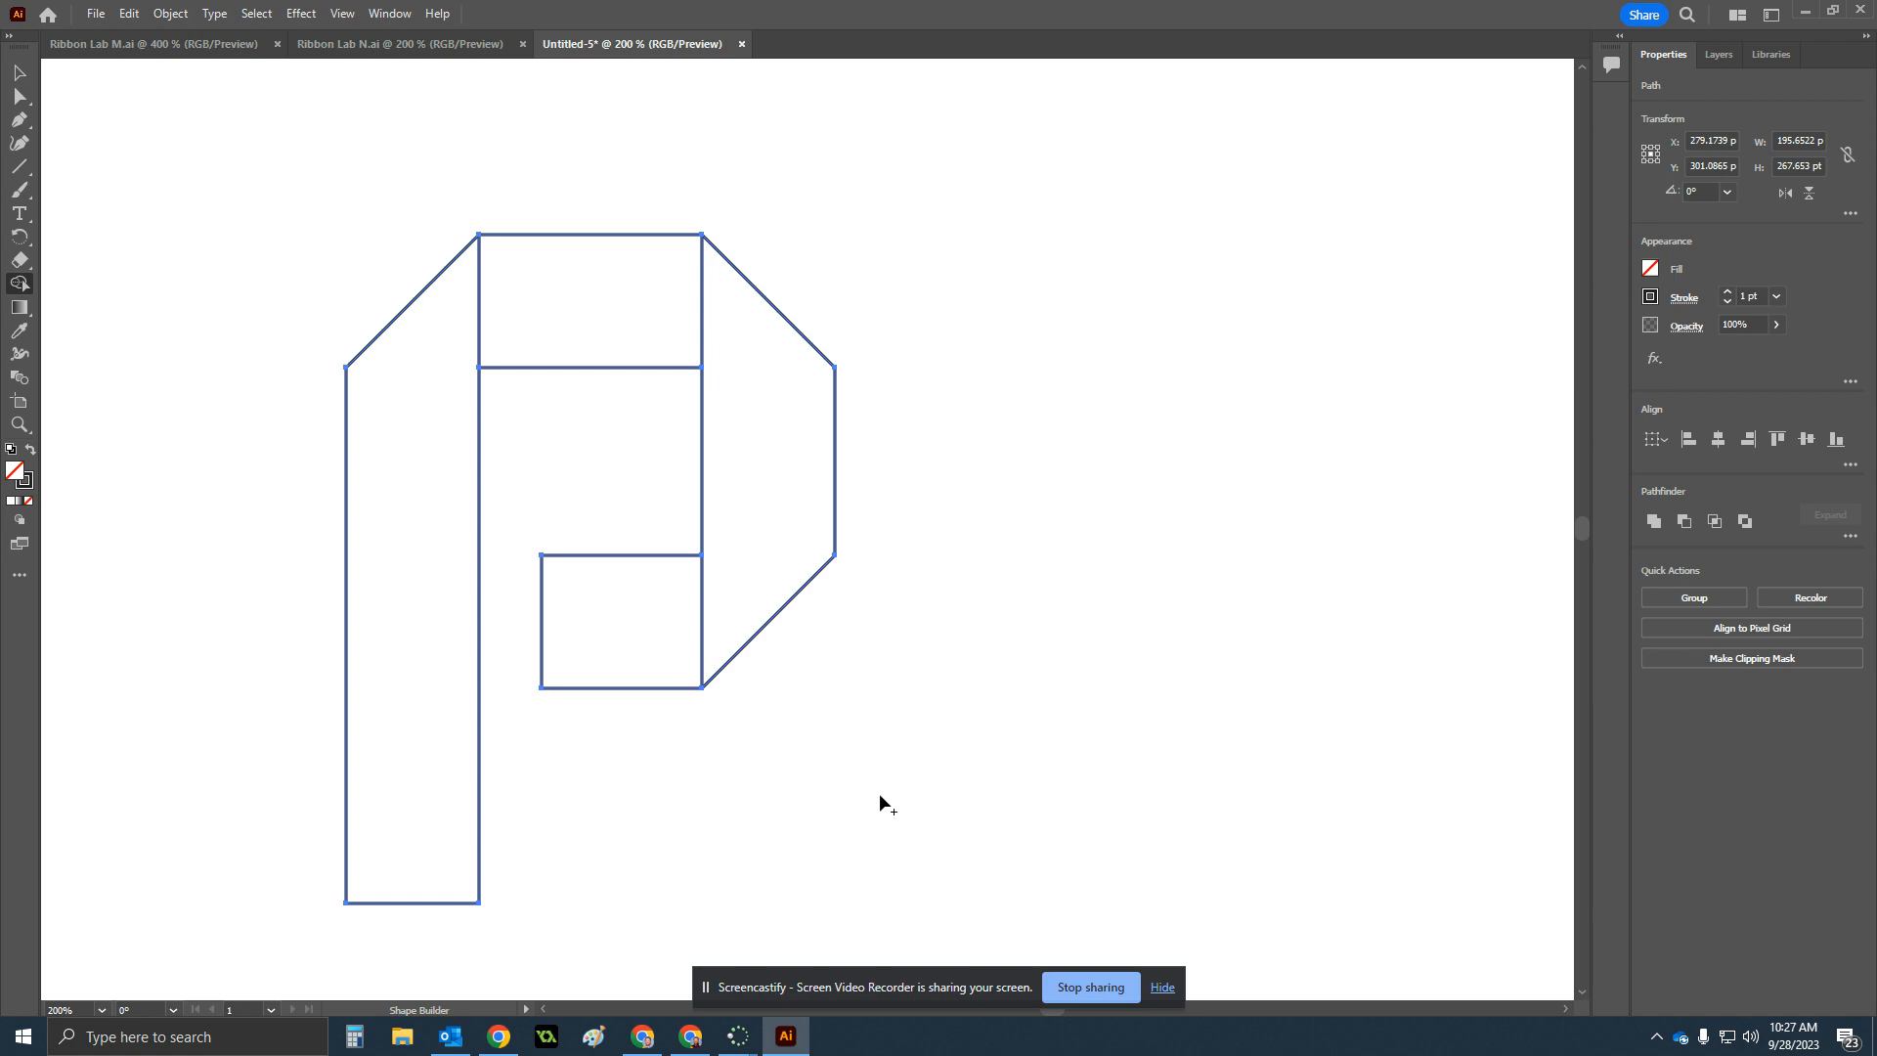
{"action": "key", "text": "ctrl+z"}
{"action": "key", "text": "ctrl+z"}
{"action": "key", "text": "ctrl+z"}
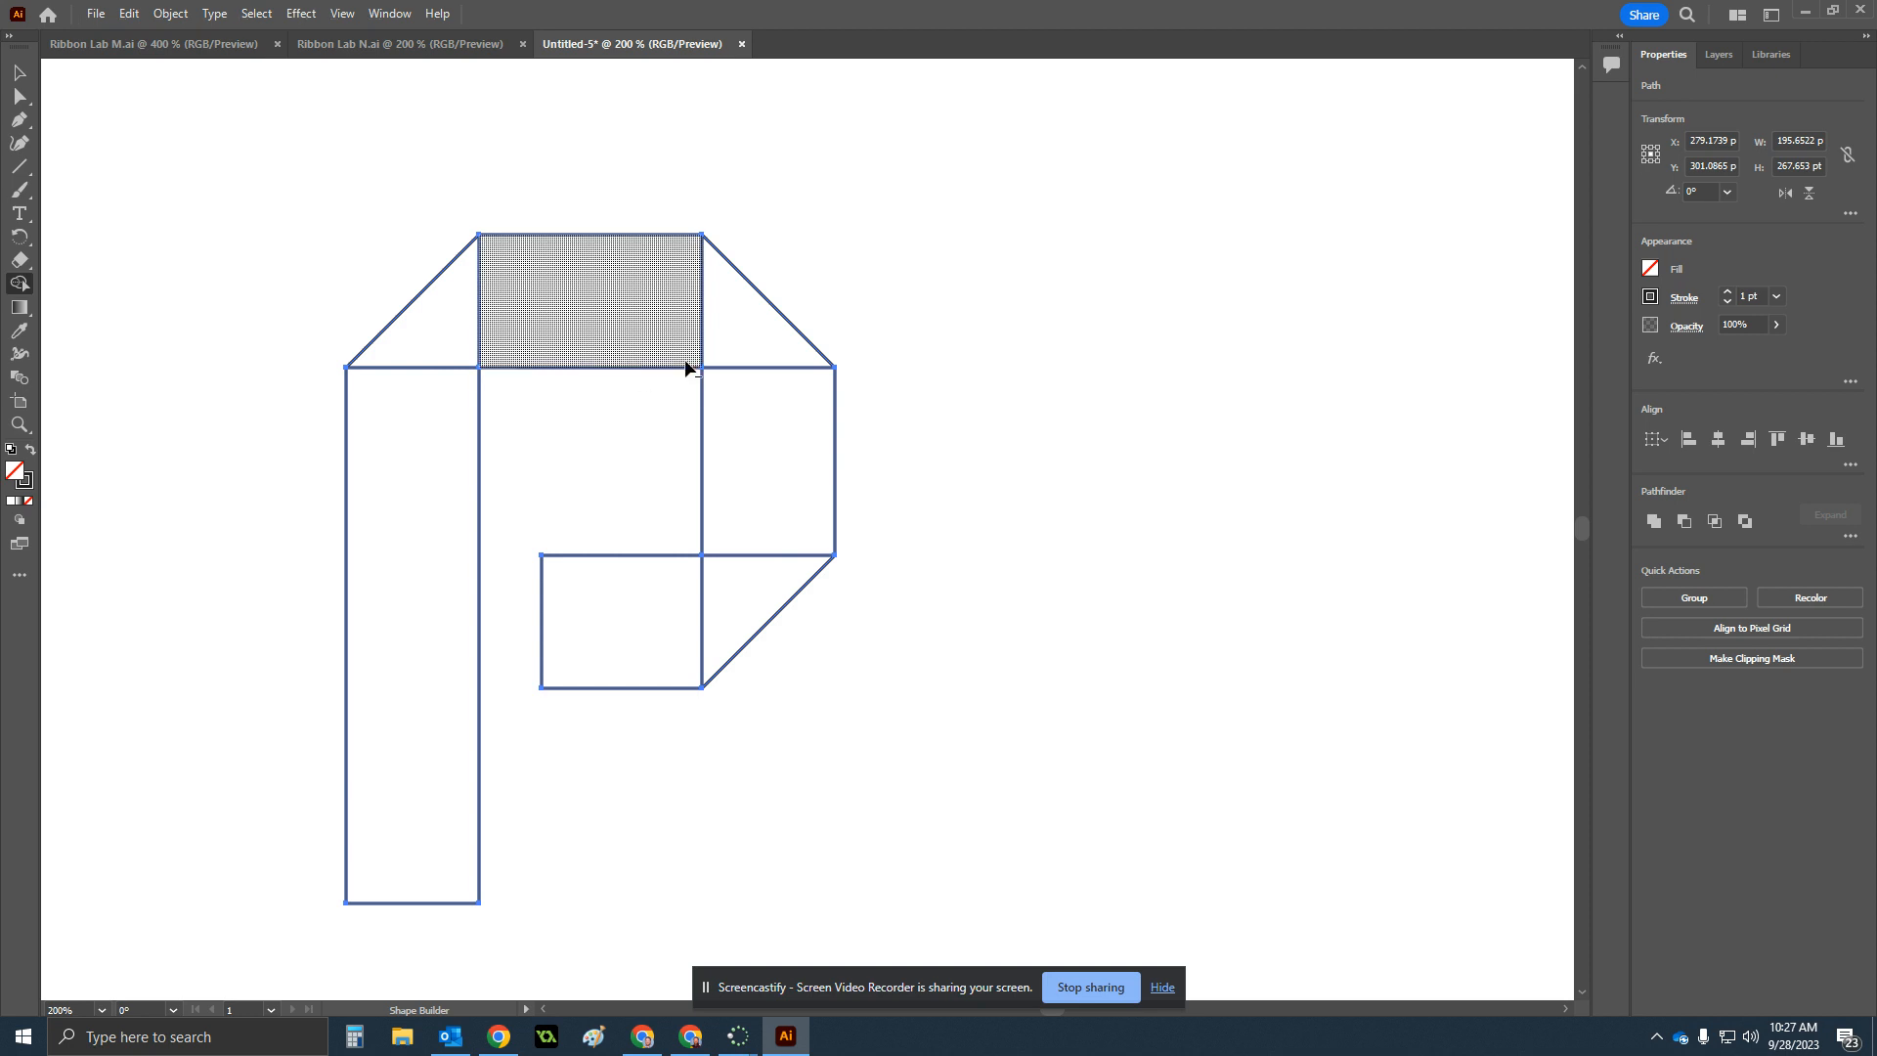
Erase the vertical divider at the upper-left fold and the horizontal dividers at the upper-right and lower-right folds.
{"action": "left_click", "coordinate": [479, 296], "text": "alt"}
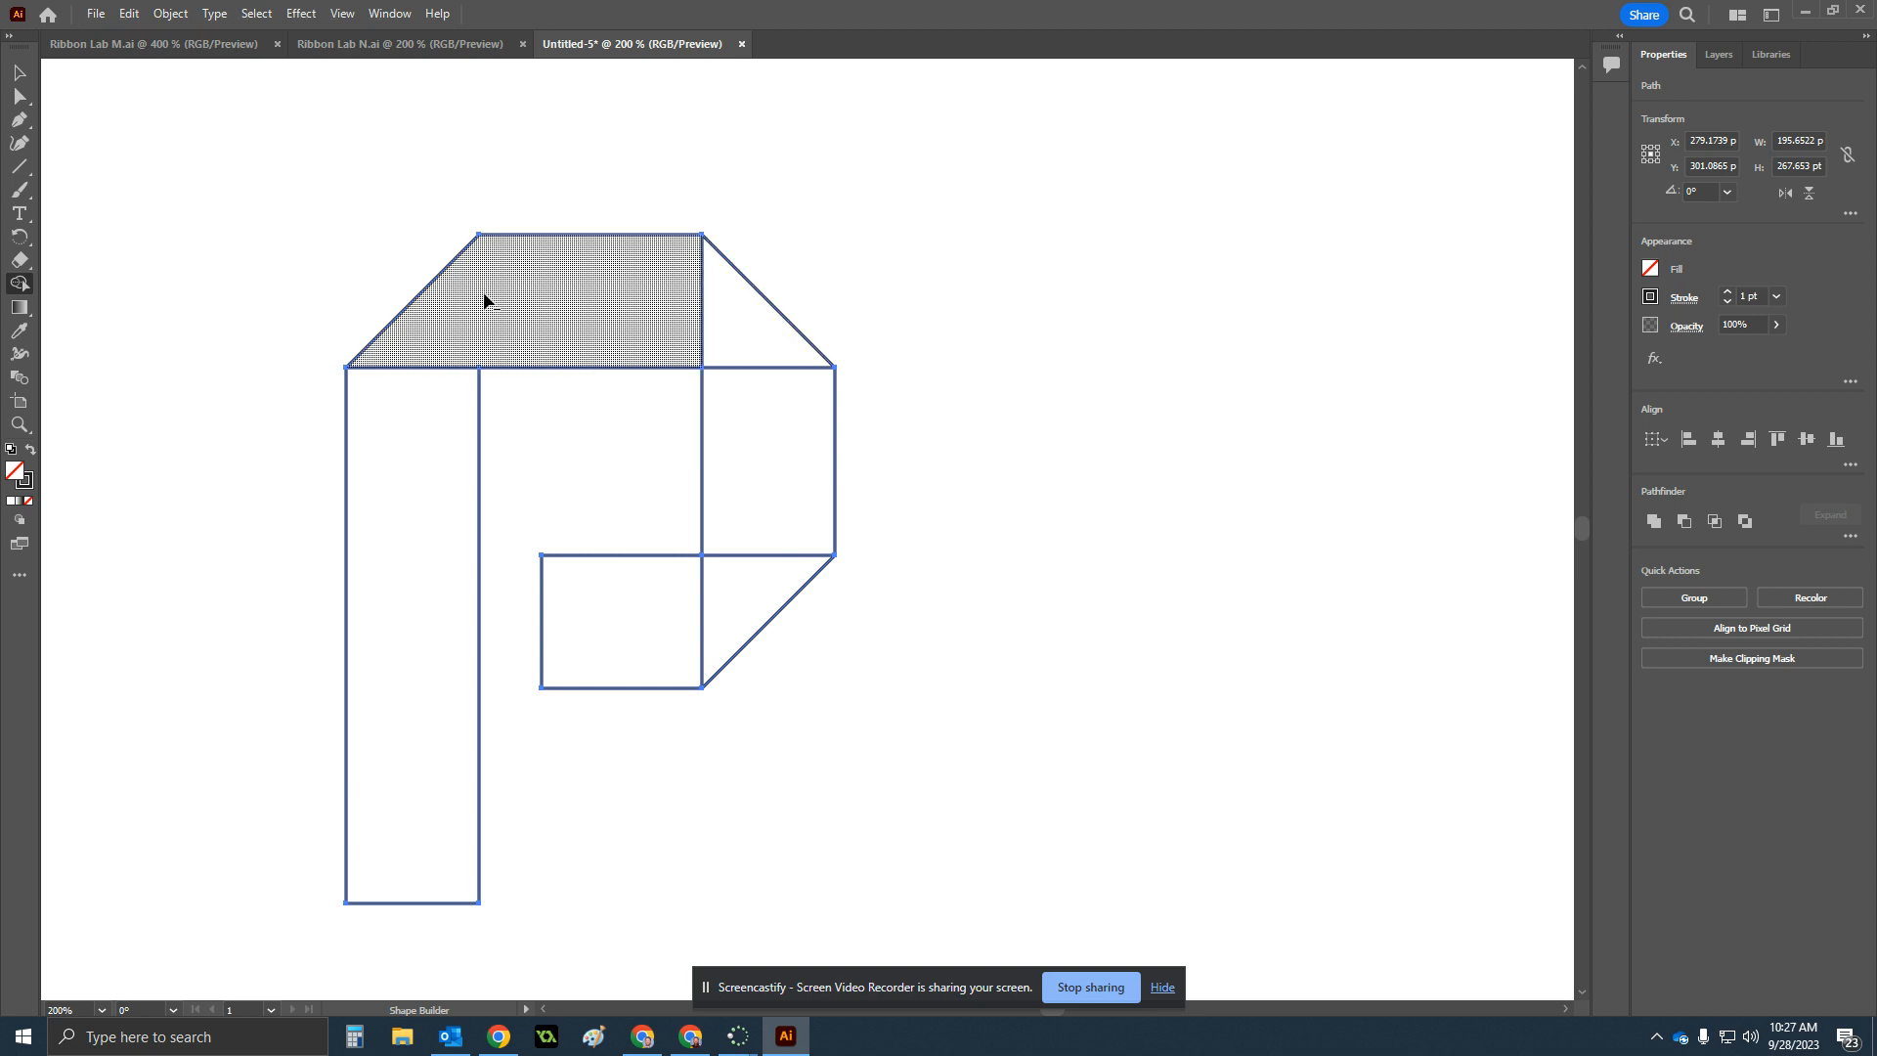
{"action": "left_click", "coordinate": [752, 366], "text": "alt"}
{"action": "left_click", "coordinate": [751, 554], "text": "alt"}
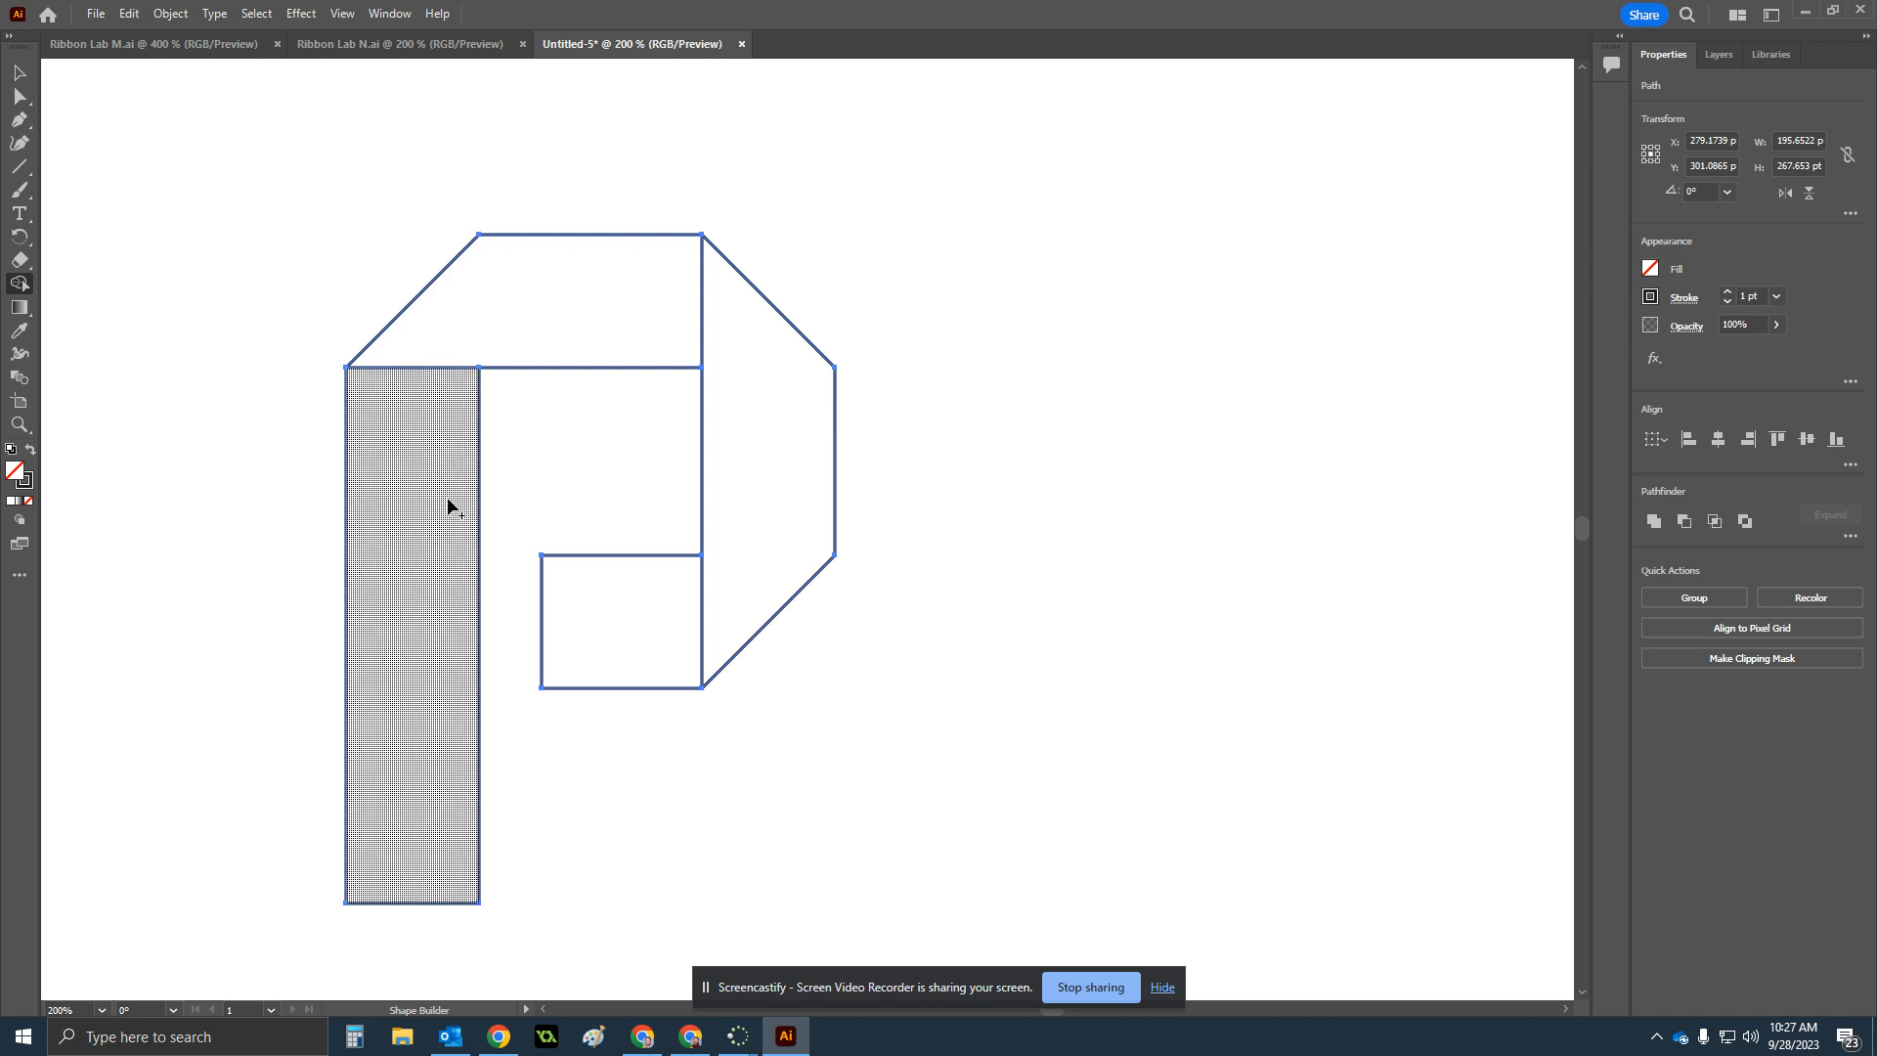
Choose the dark brown fill swatch and apply it to the P's left stem.
{"action": "left_click", "coordinate": [1651, 269]}
{"action": "left_click", "coordinate": [1650, 270]}
{"action": "left_click", "coordinate": [1651, 271]}
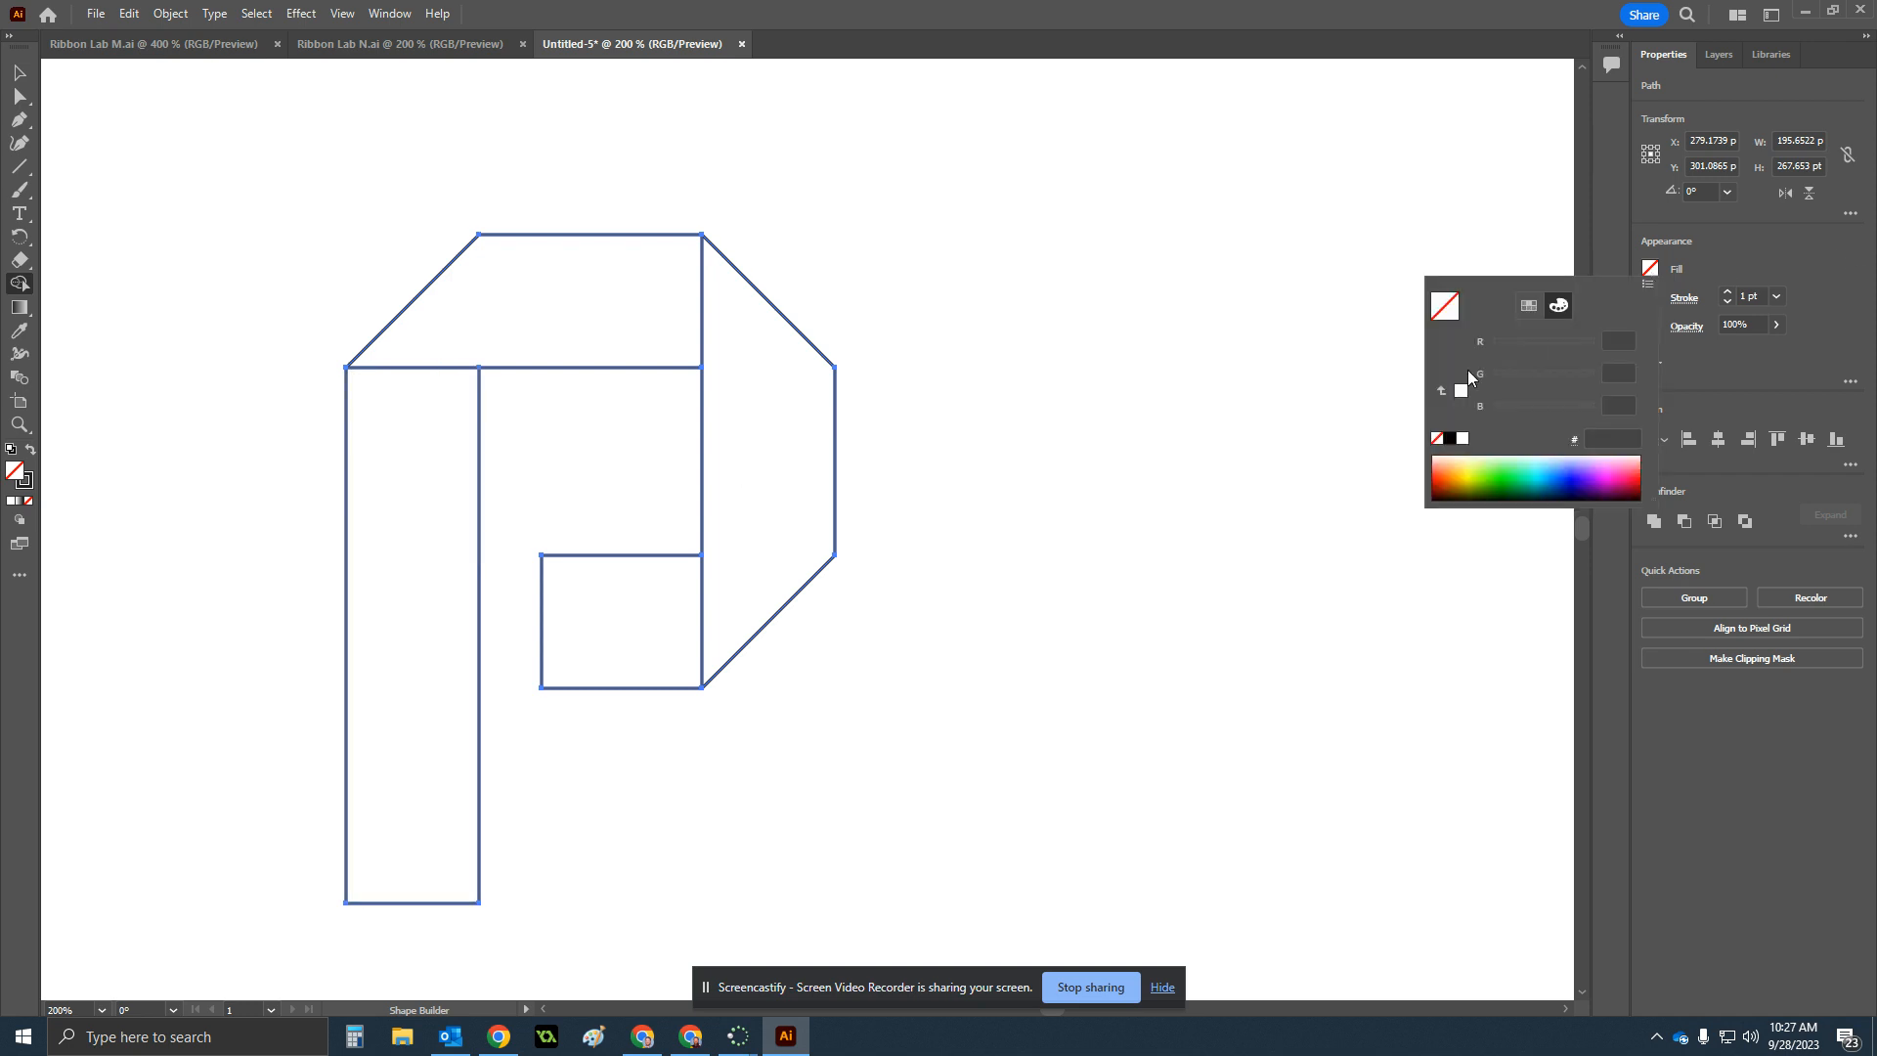
{"action": "left_click", "coordinate": [1526, 313]}
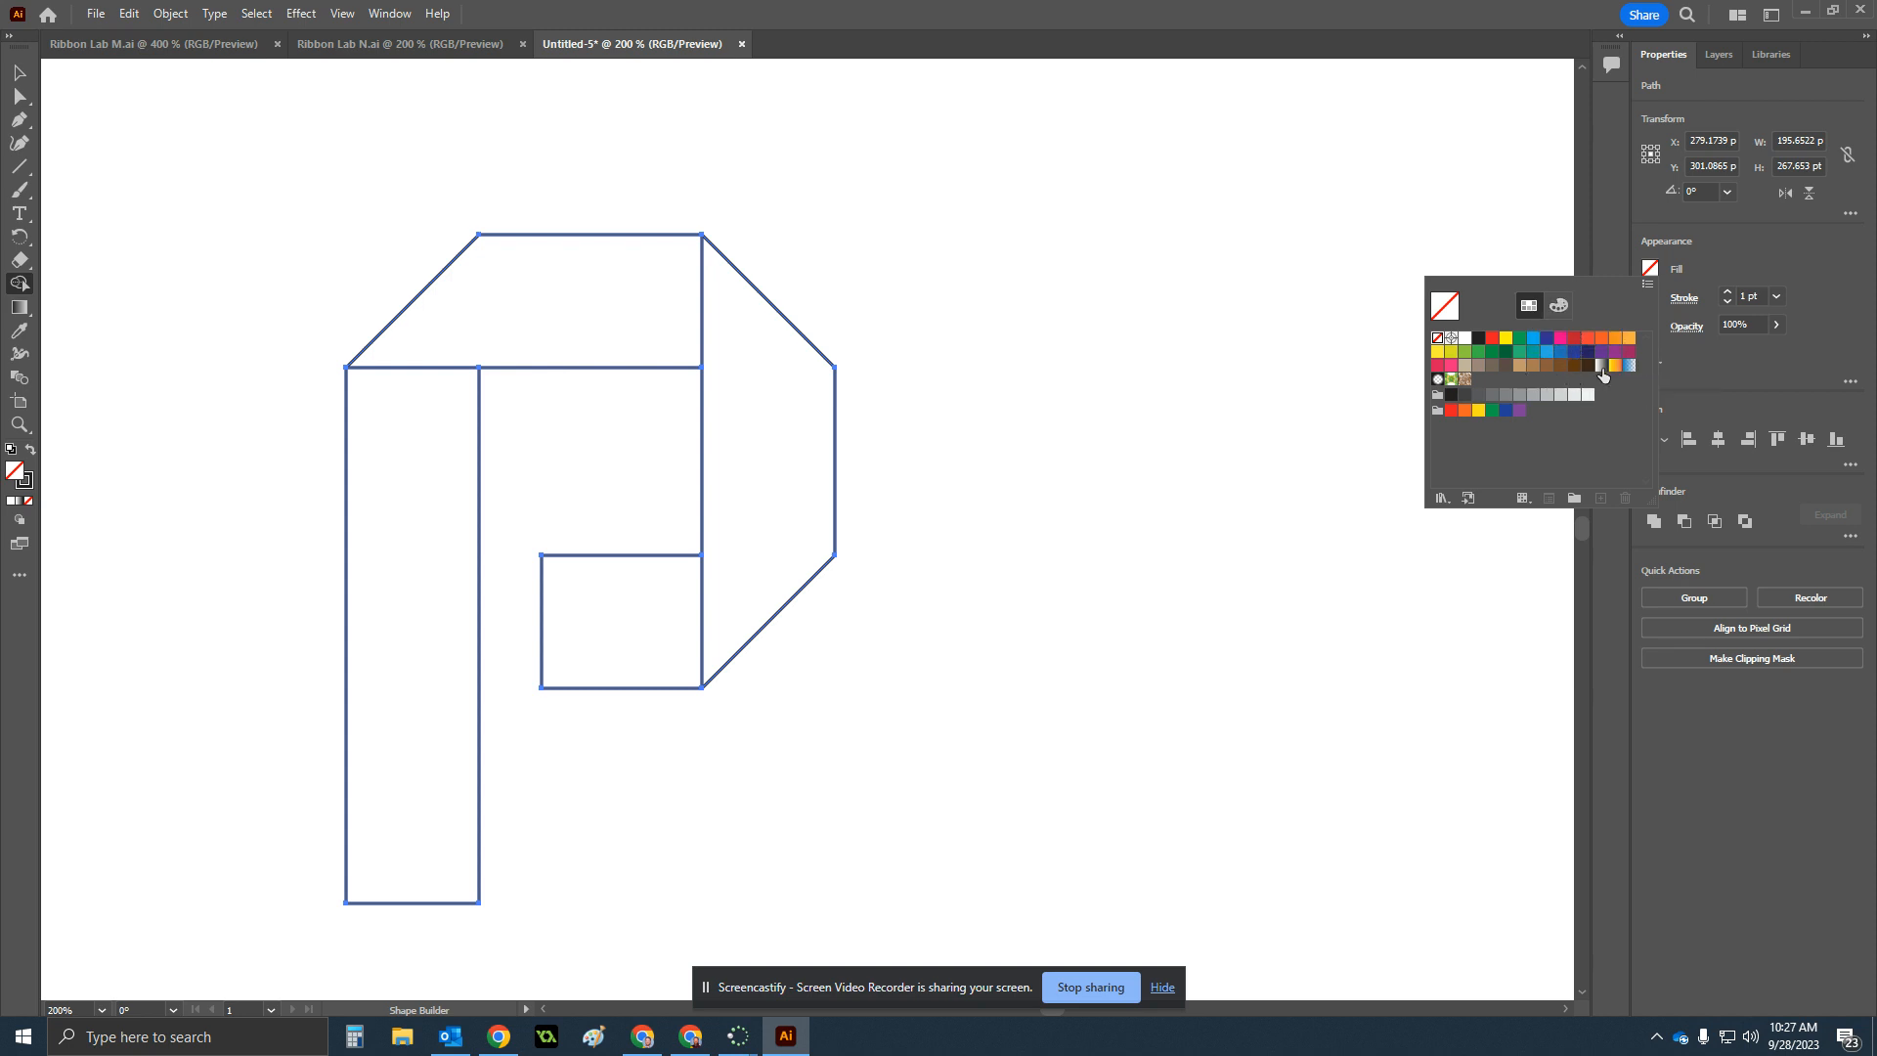
{"action": "left_click", "coordinate": [1576, 366]}
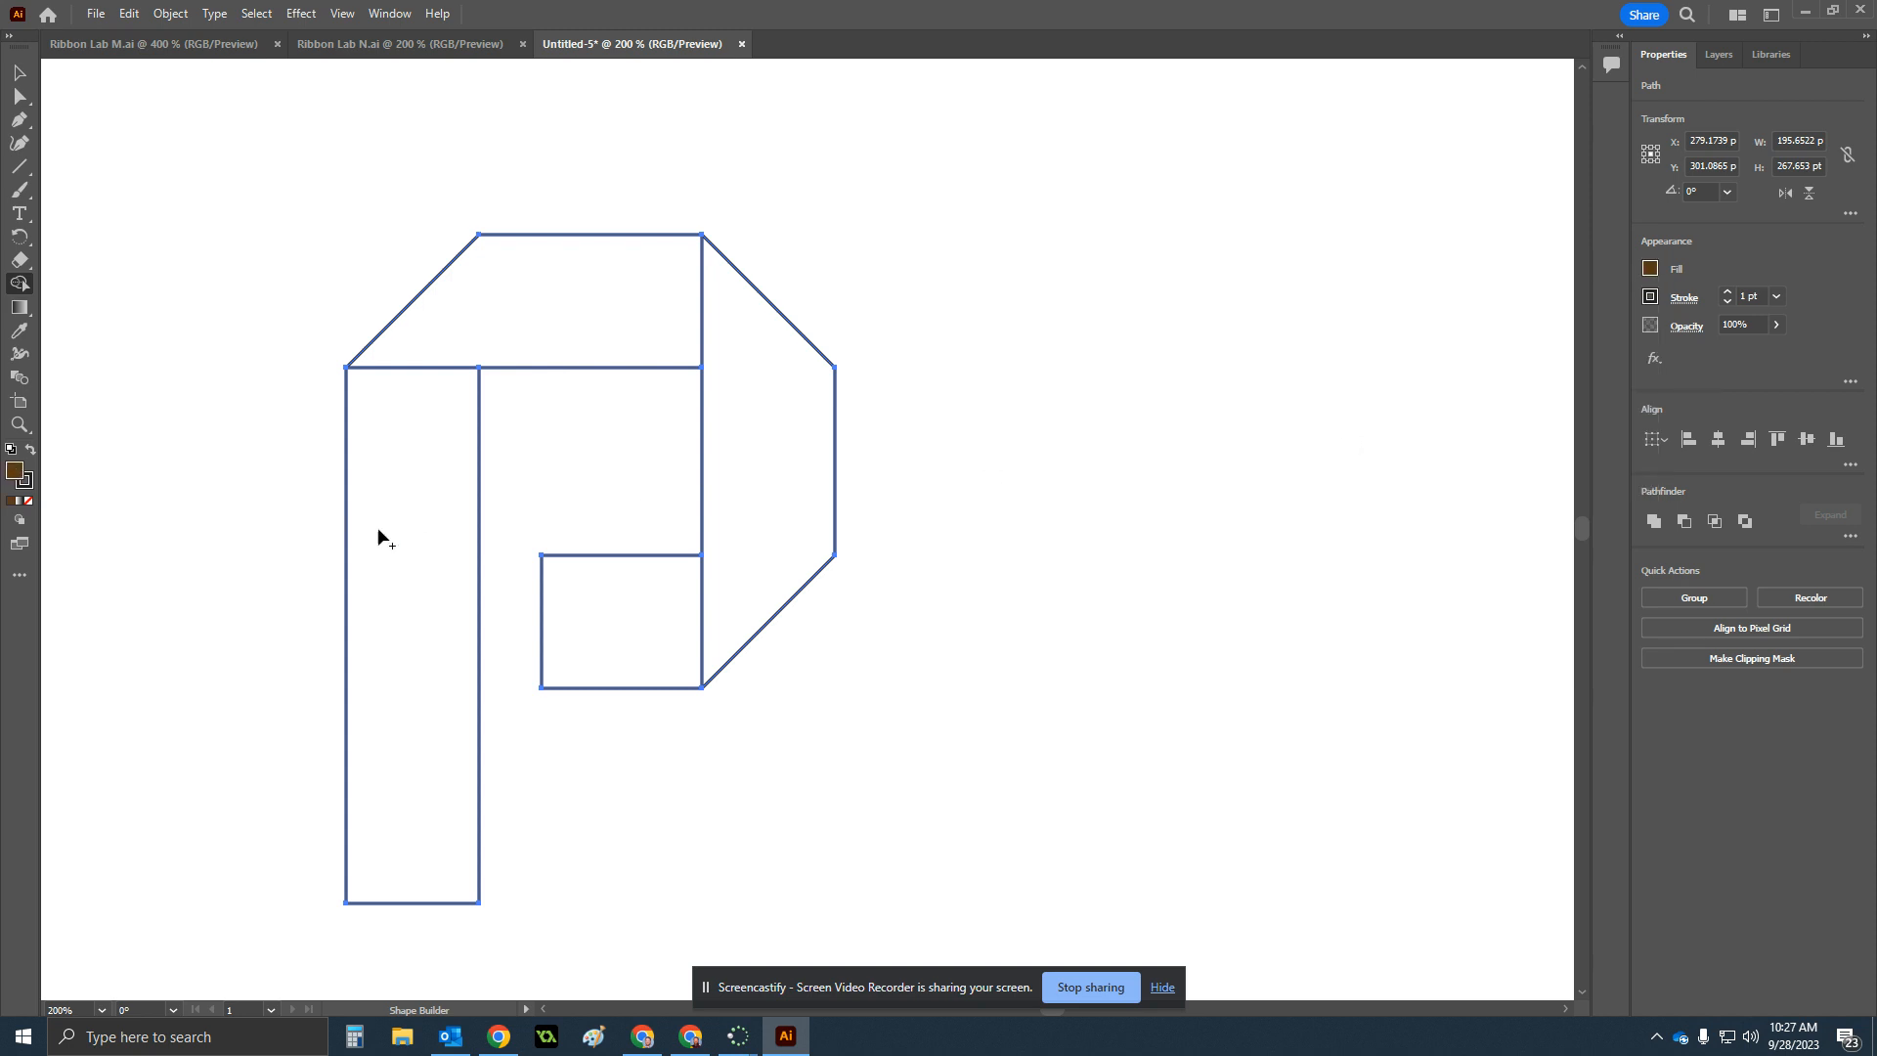
{"action": "left_click", "coordinate": [399, 595]}
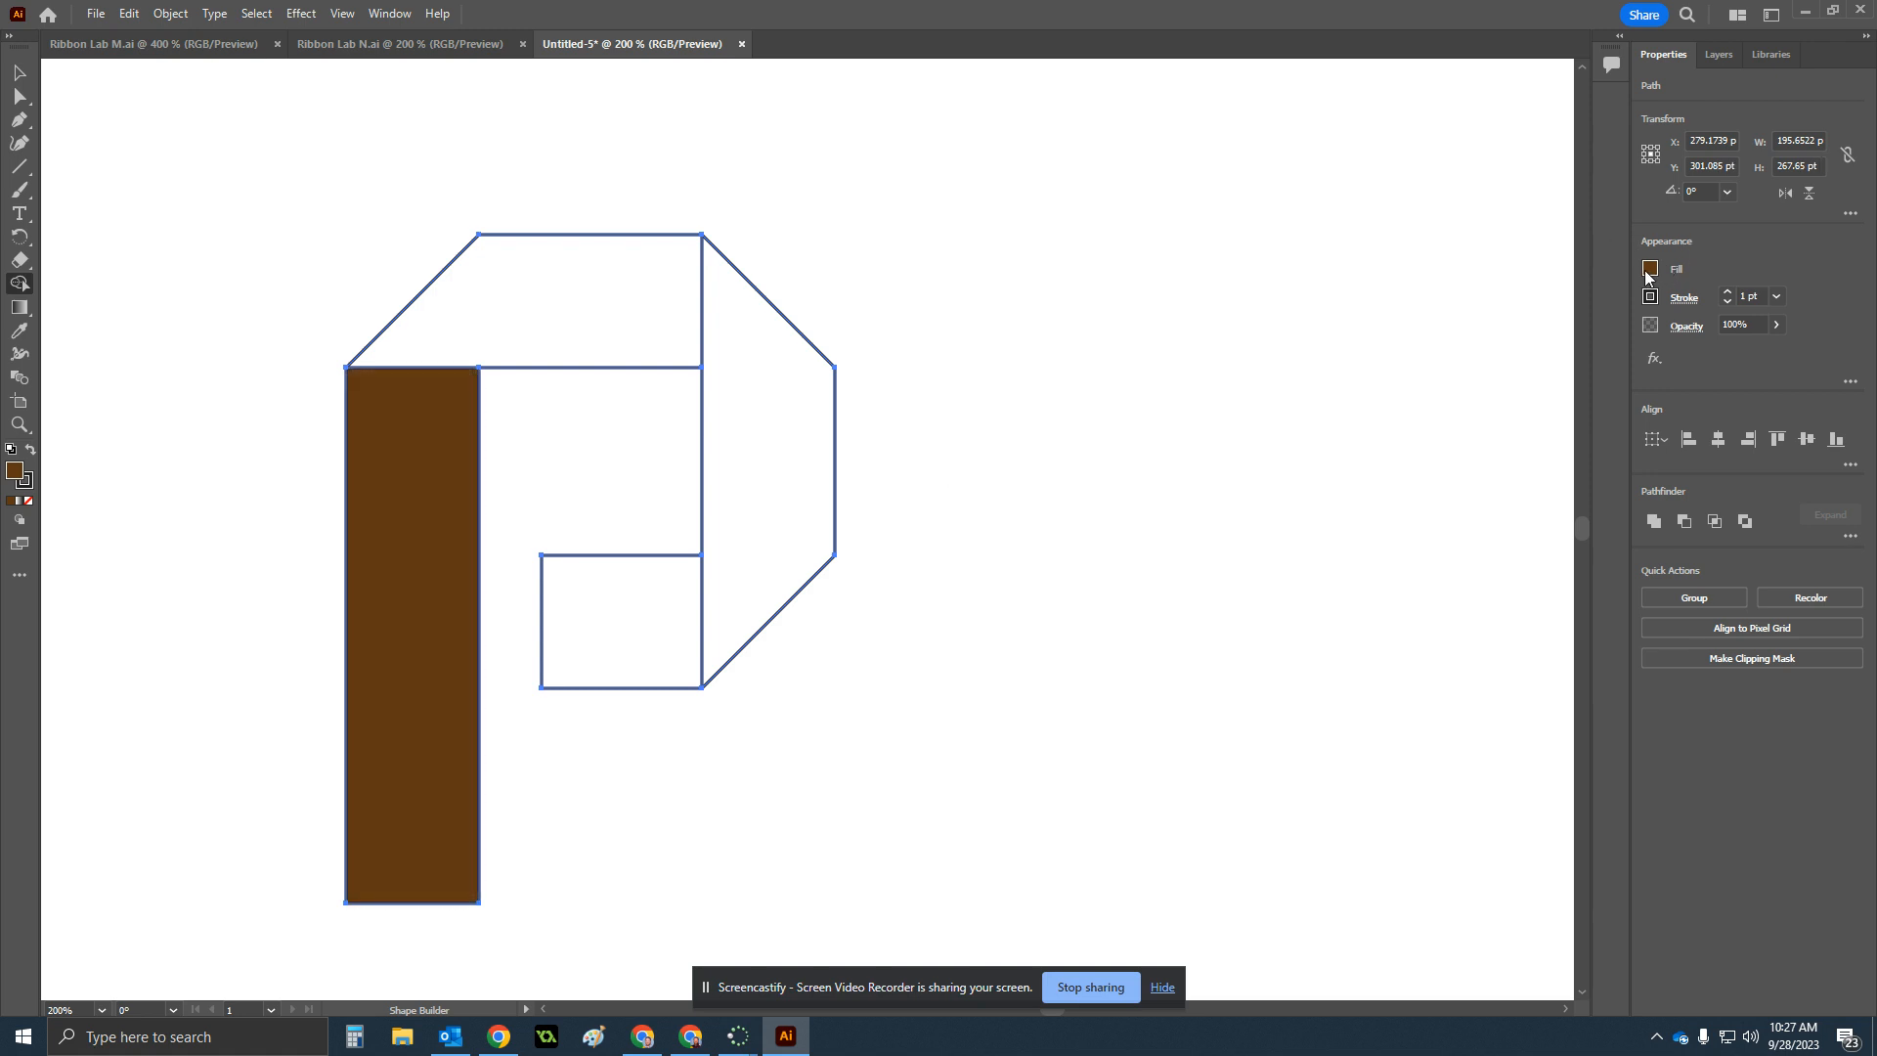
Fill the P's top band with the brown swatch C=40 M=65 Y=90 K=35.
{"action": "left_click", "coordinate": [1649, 271]}
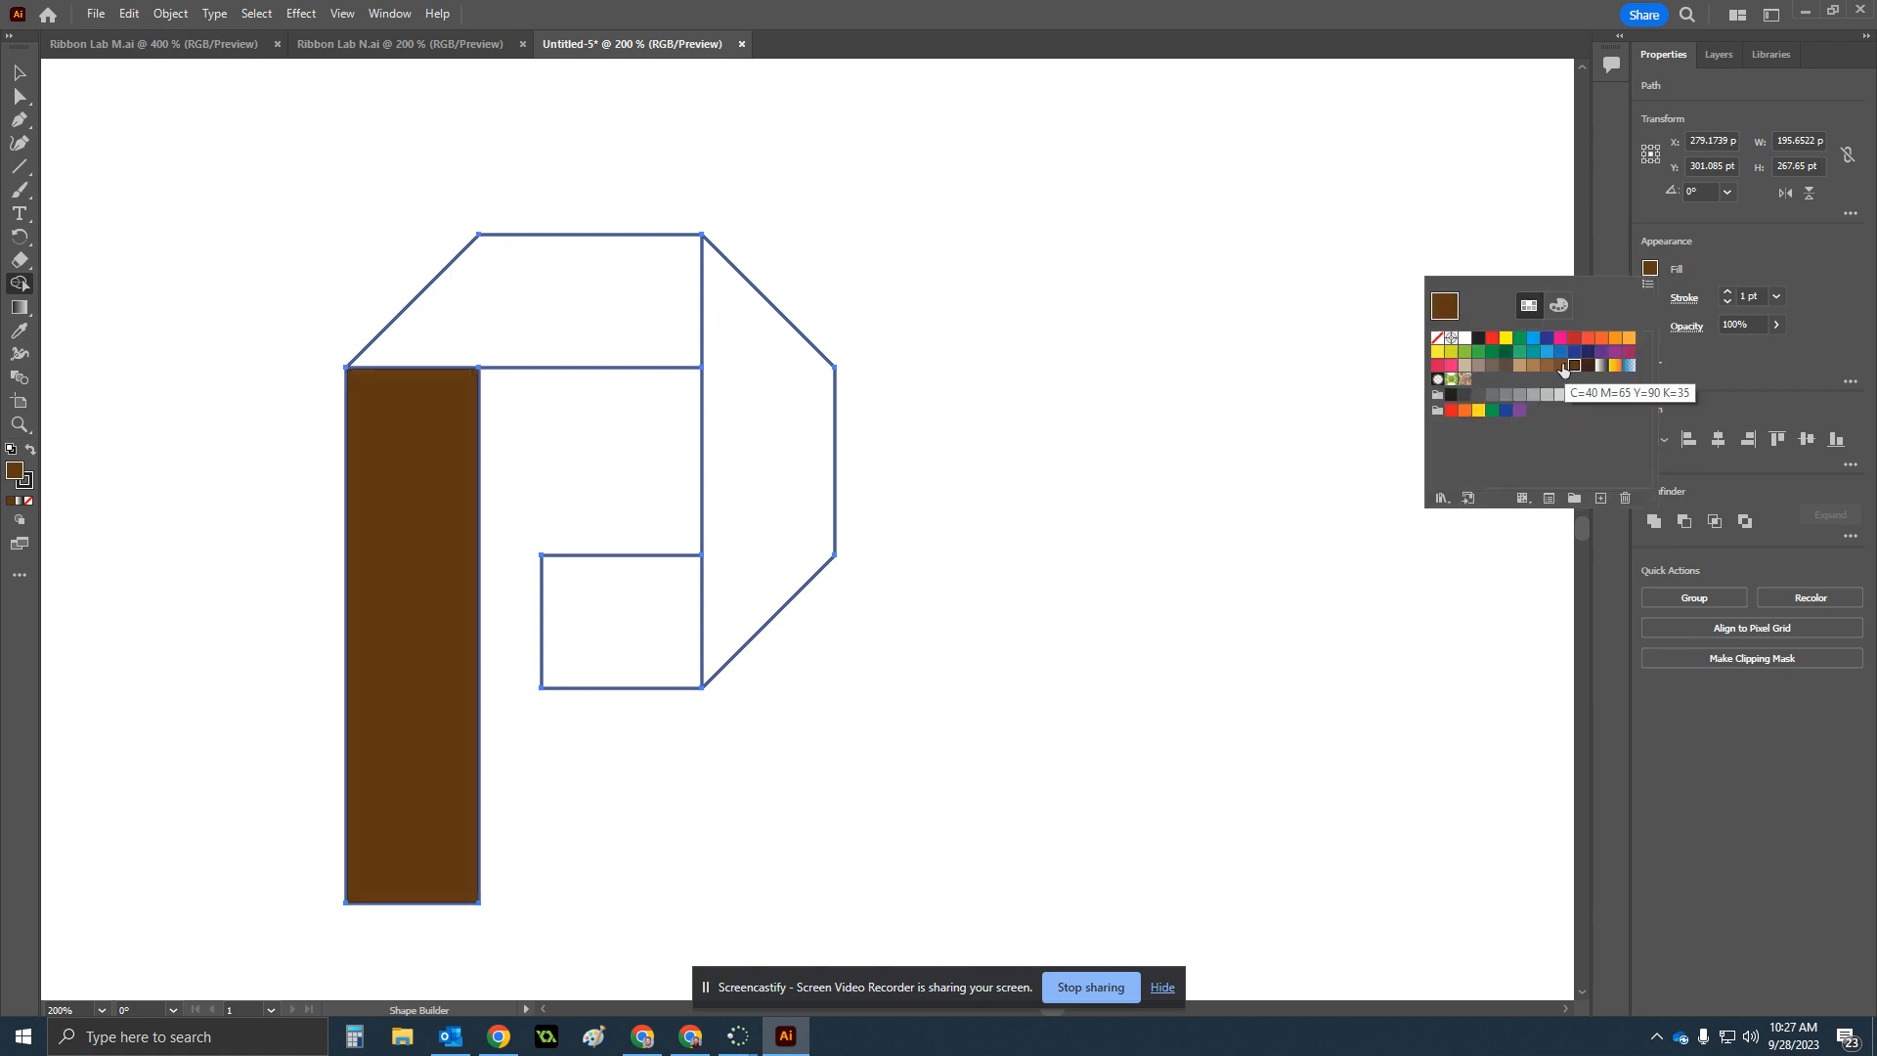
{"action": "left_click", "coordinate": [1564, 367]}
{"action": "left_click", "coordinate": [604, 333]}
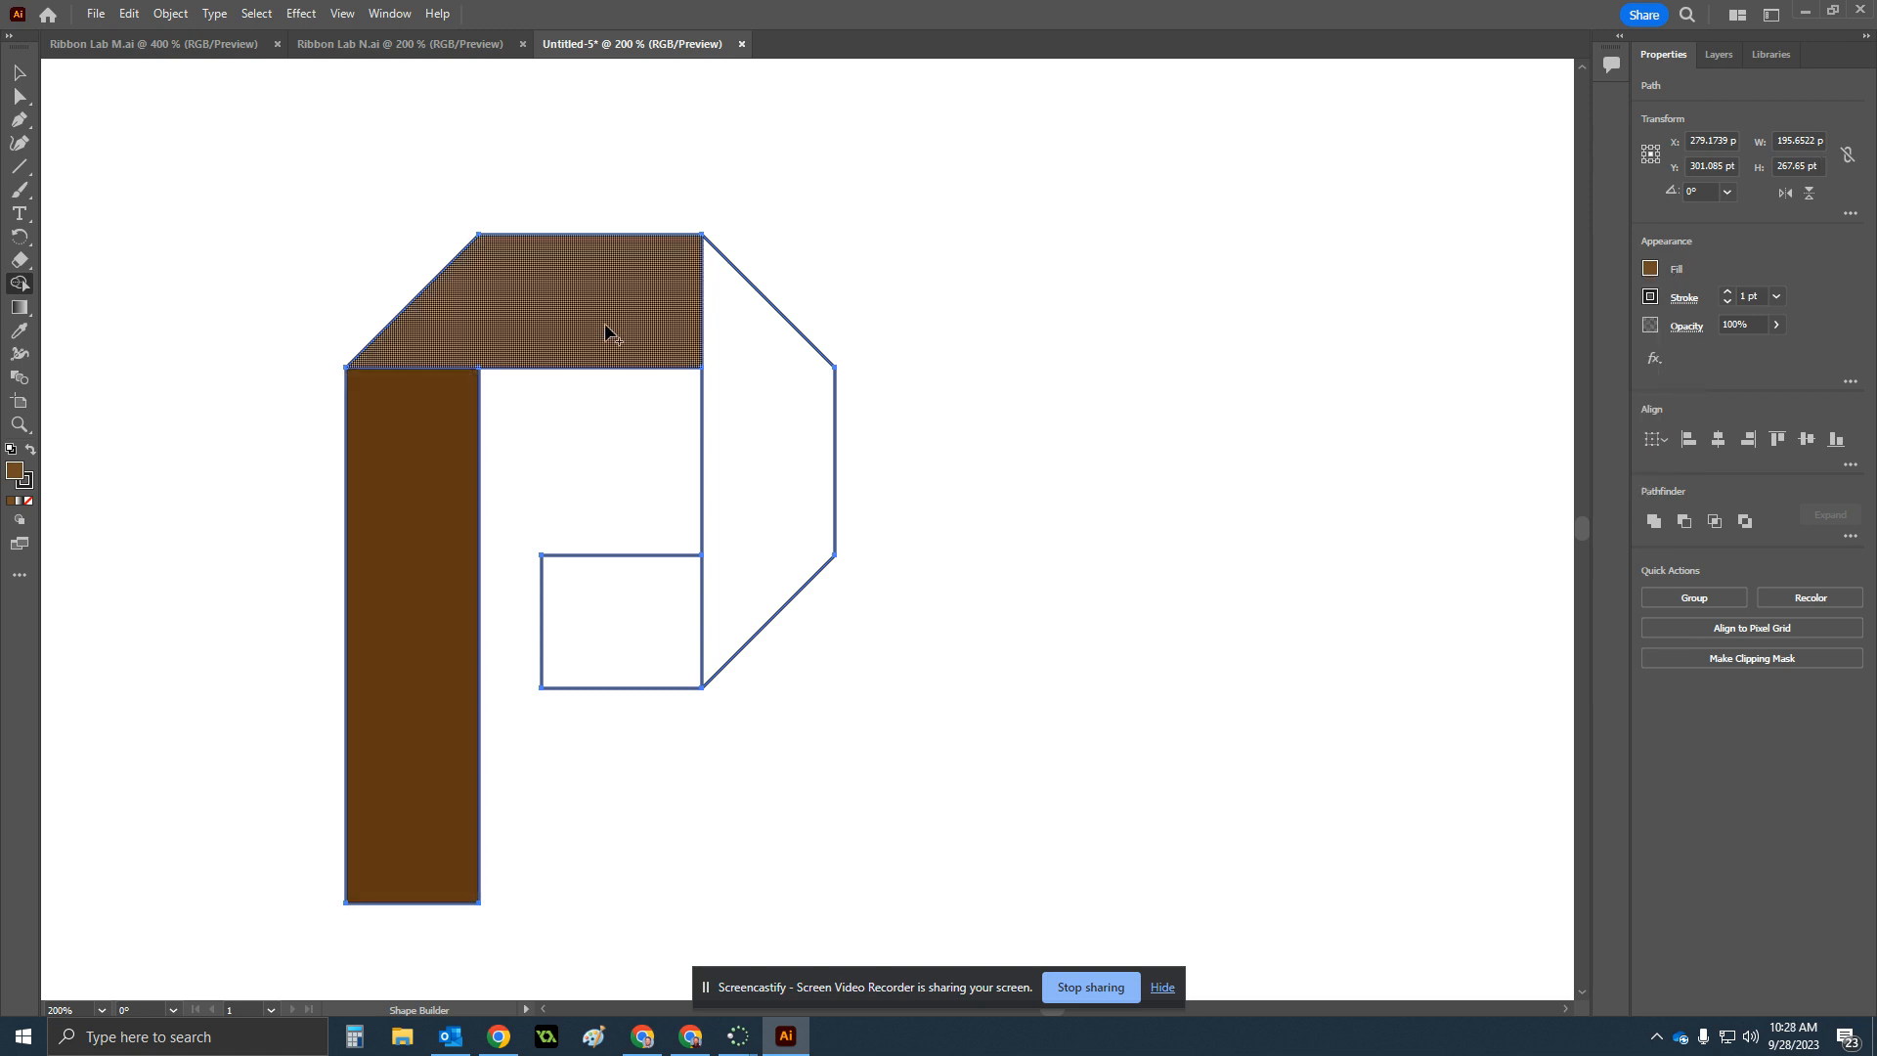
Fill the folded band on the right side of the P with a lighter brown swatch.
{"action": "left_click", "coordinate": [1649, 269]}
{"action": "left_click", "coordinate": [1545, 365]}
{"action": "left_click", "coordinate": [771, 452]}
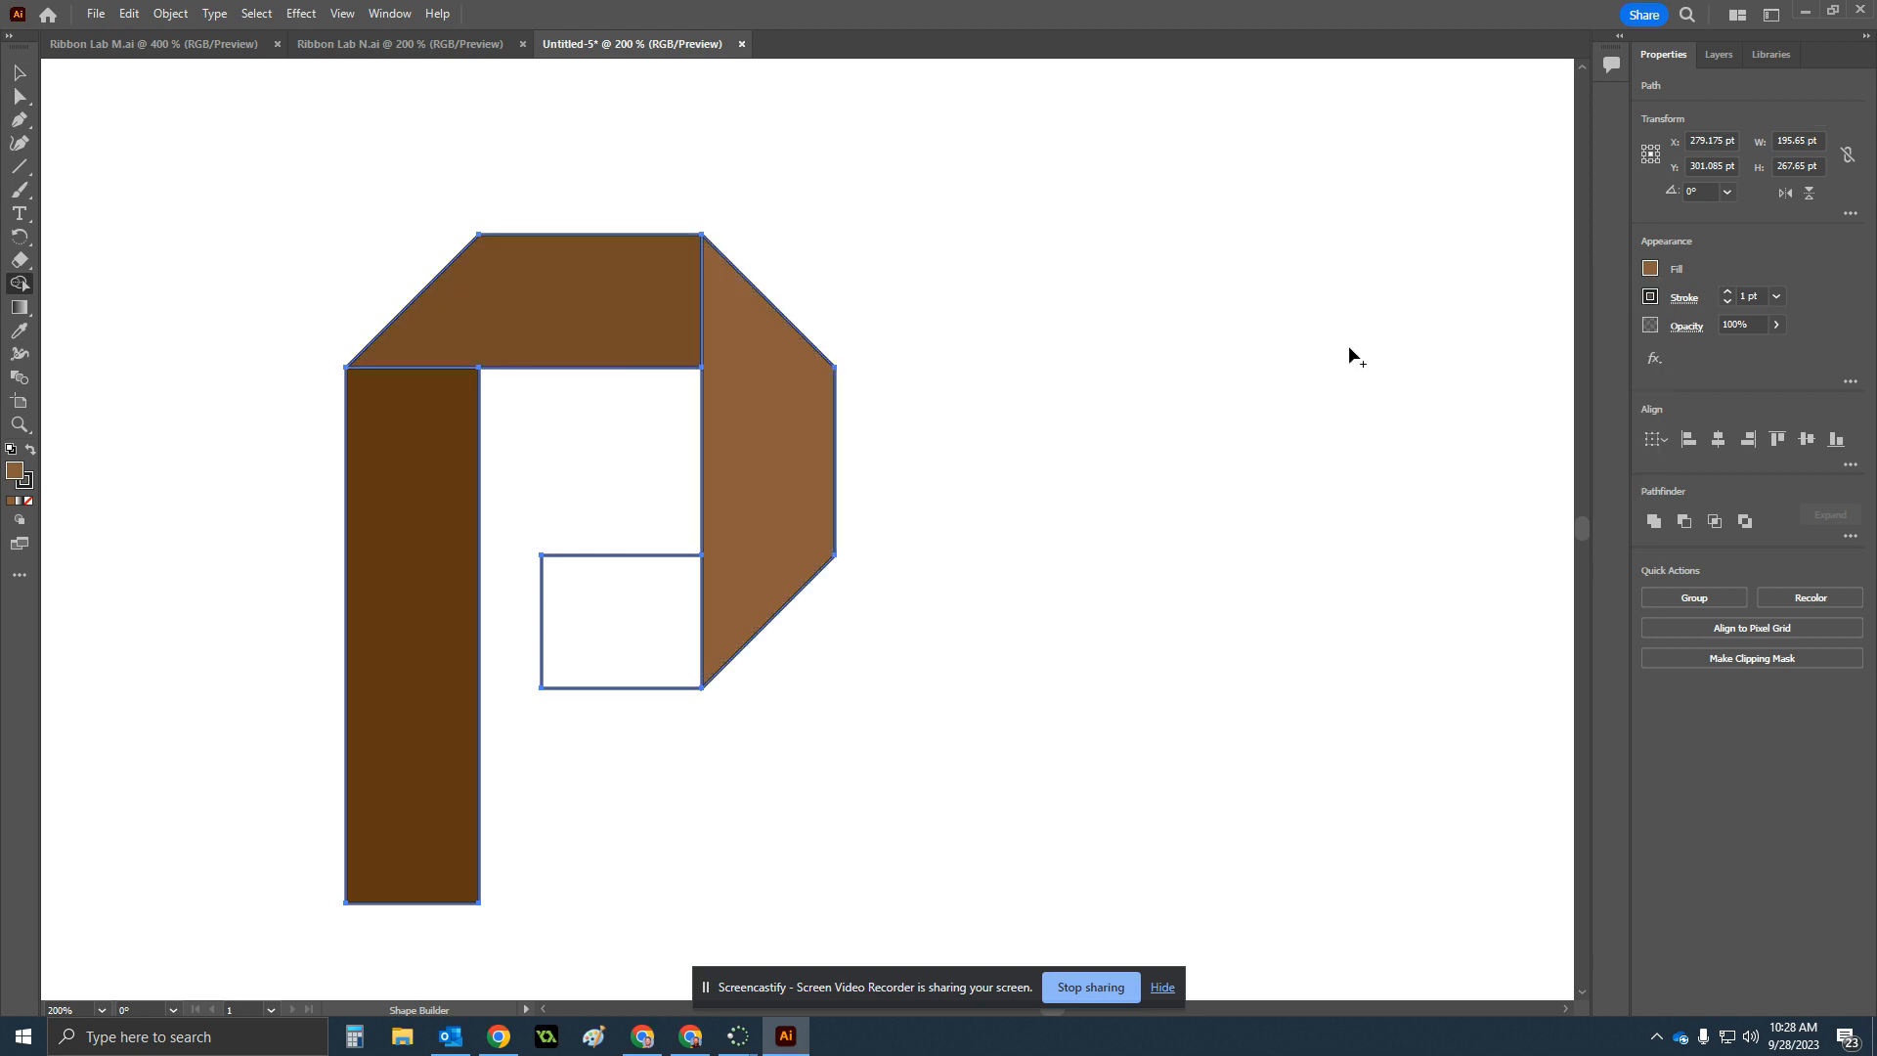
Fill the rectangle at the ribbon's inner end with the same medium brown as the top band.
{"action": "left_click", "coordinate": [1649, 269]}
{"action": "left_click", "coordinate": [1564, 366]}
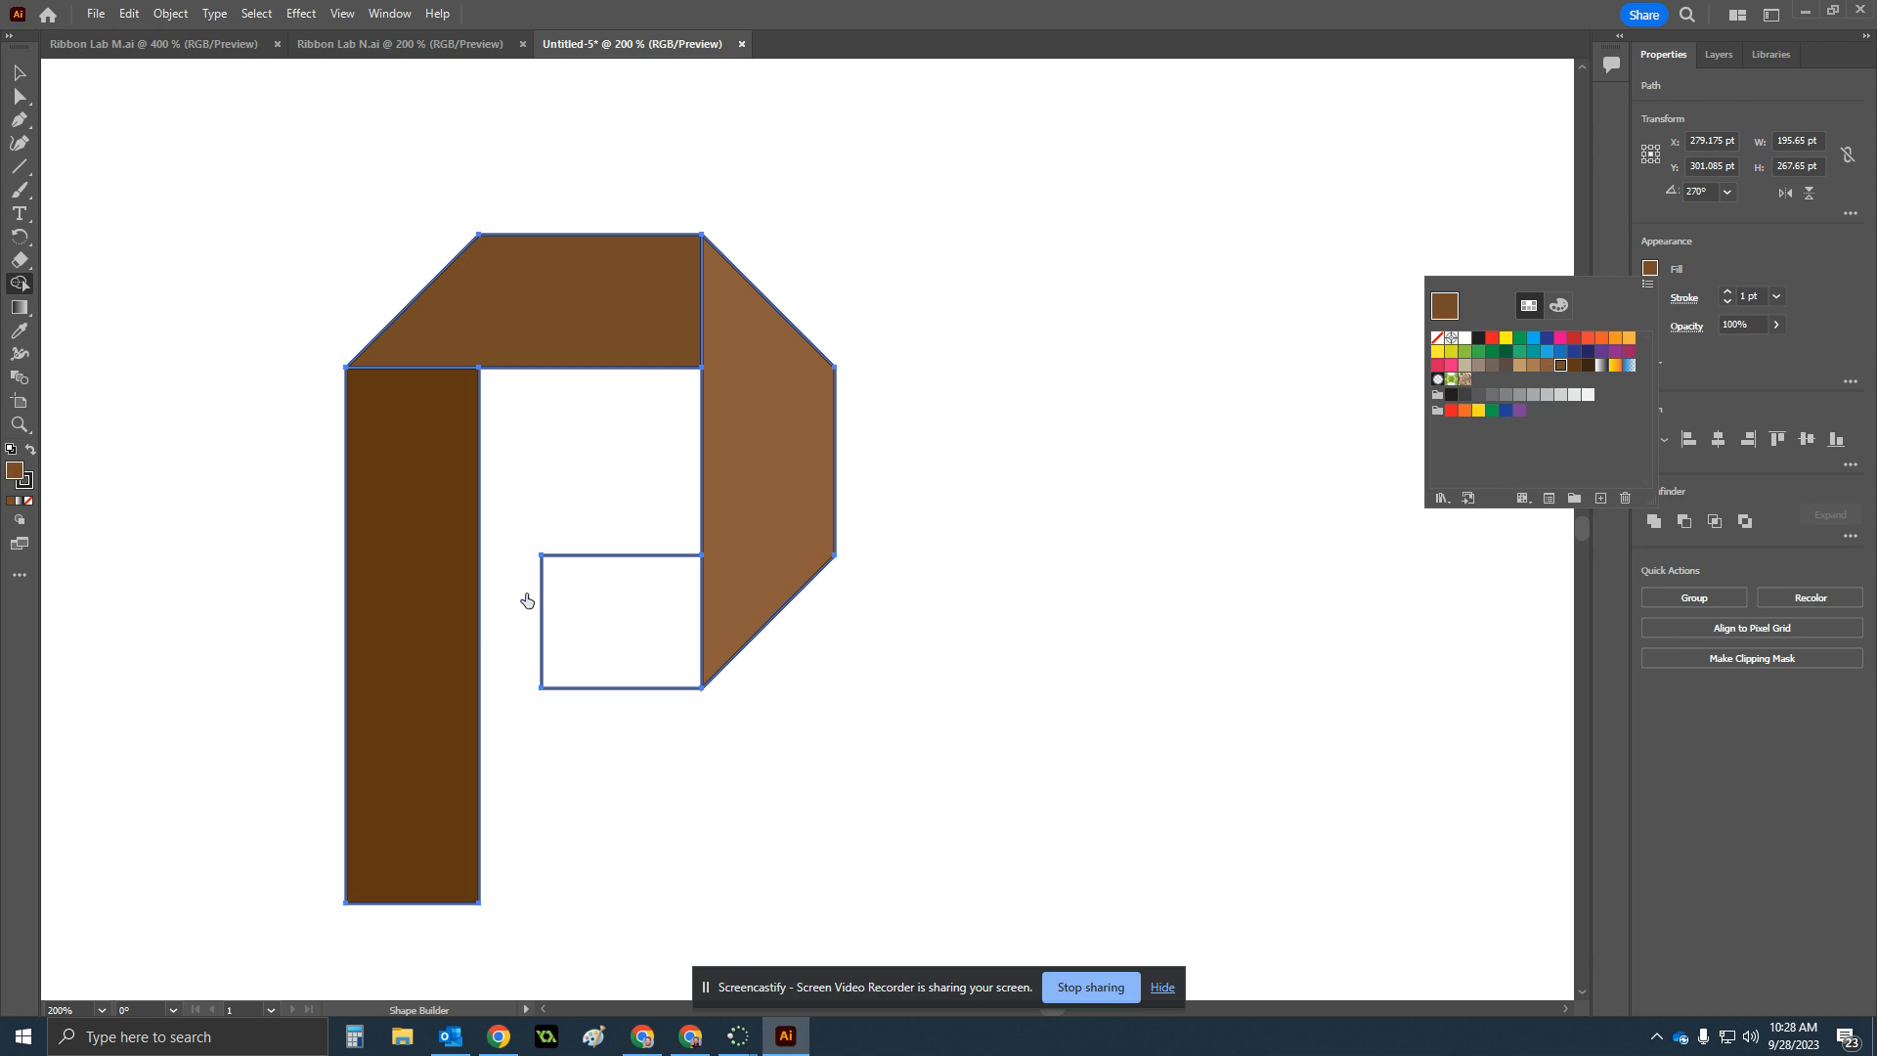
{"action": "left_click", "coordinate": [576, 614]}
Select all pieces of the P, set their stroke to None and deselect the artwork.
{"action": "left_click", "coordinate": [18, 73]}
{"action": "left_click", "coordinate": [340, 211]}
{"action": "left_click_drag", "start_coordinate": [837, 800], "coordinate": [1007, 943]}
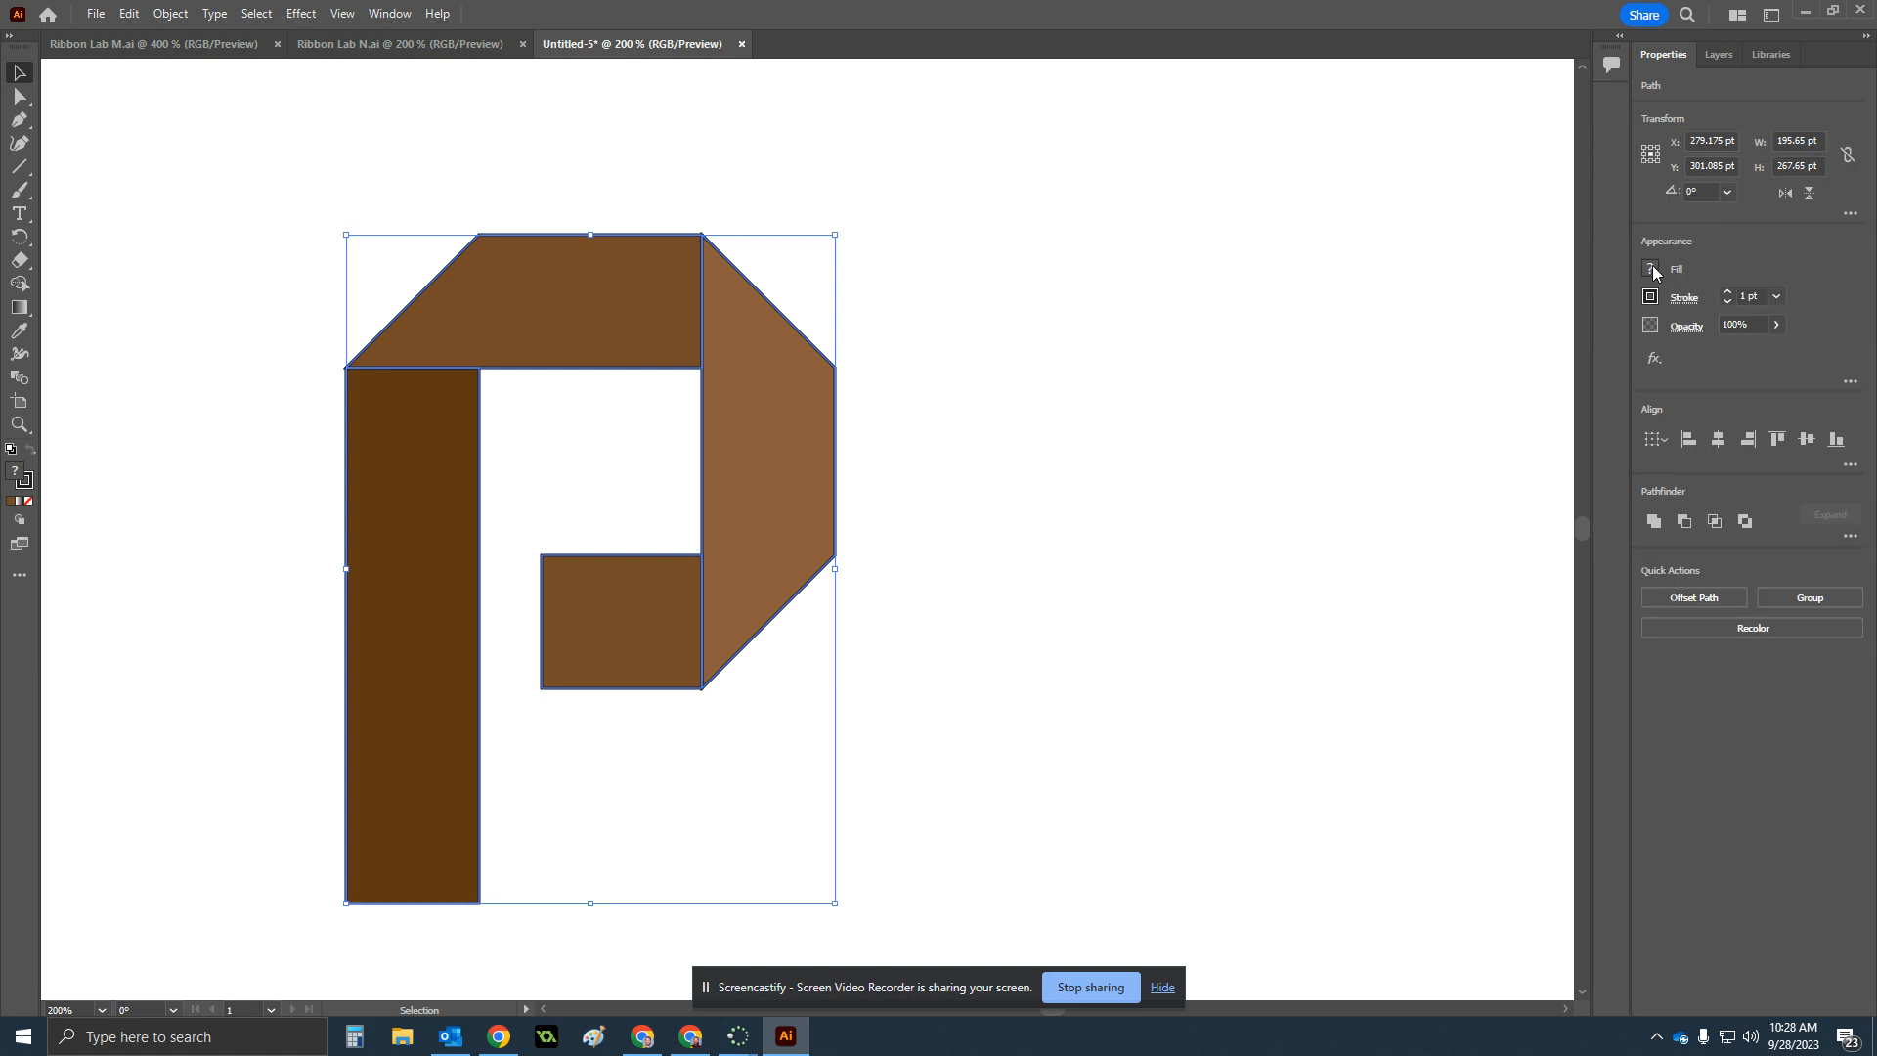
{"action": "left_click", "coordinate": [1650, 296]}
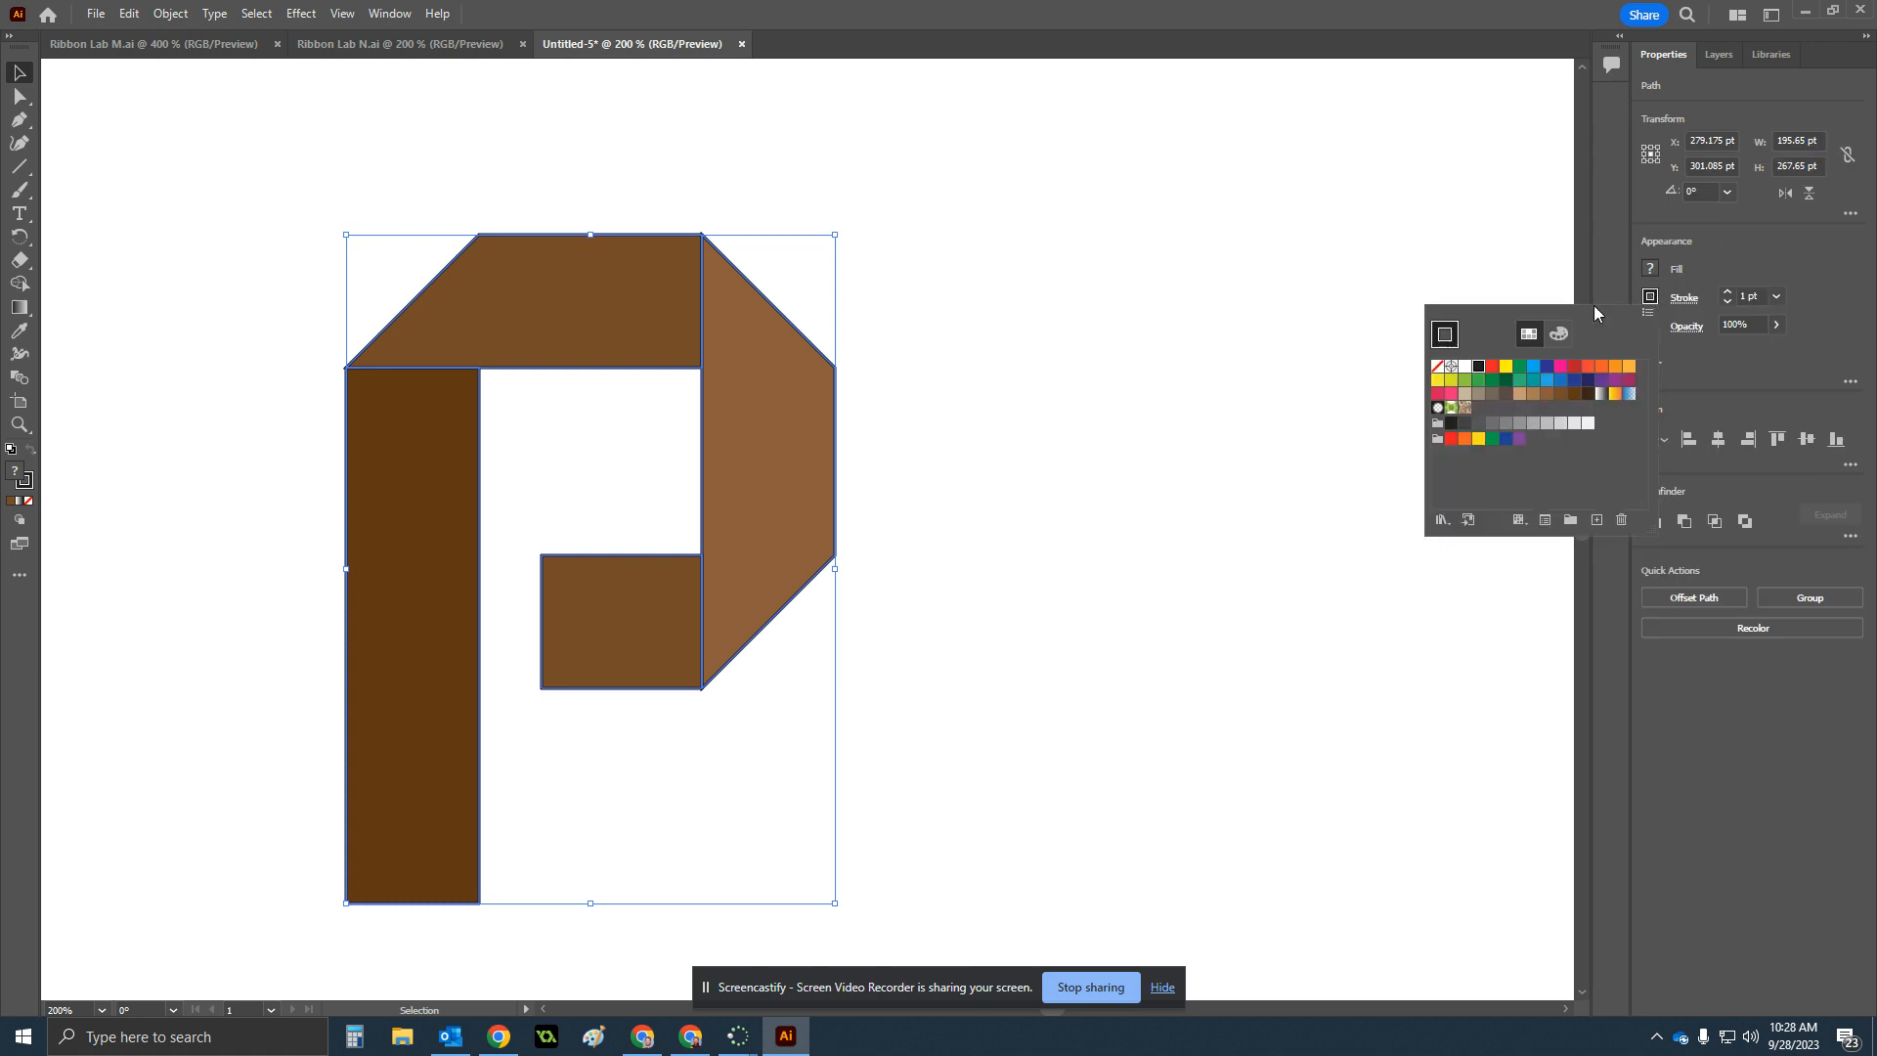
{"action": "left_click", "coordinate": [1438, 367]}
{"action": "left_click", "coordinate": [950, 281]}
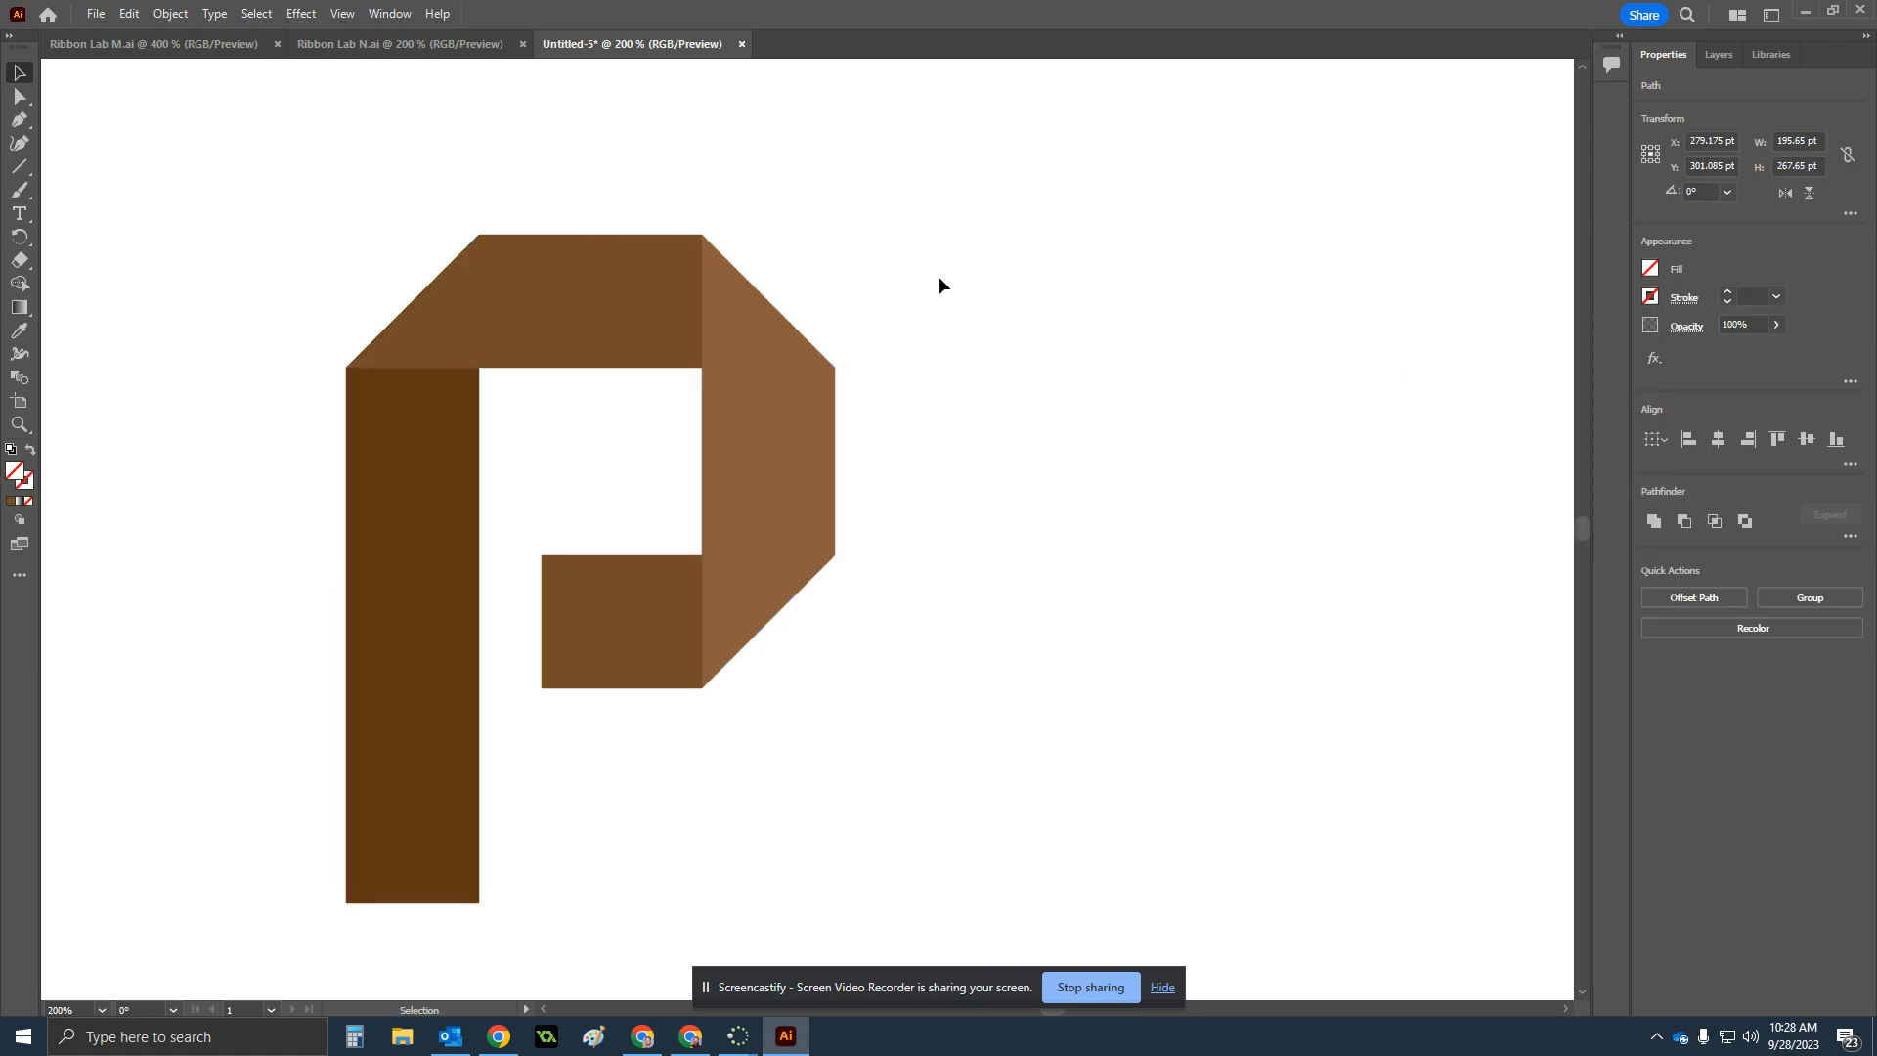
{"action": "left_click_drag", "start_coordinate": [819, 209], "coordinate": [1027, 178]}
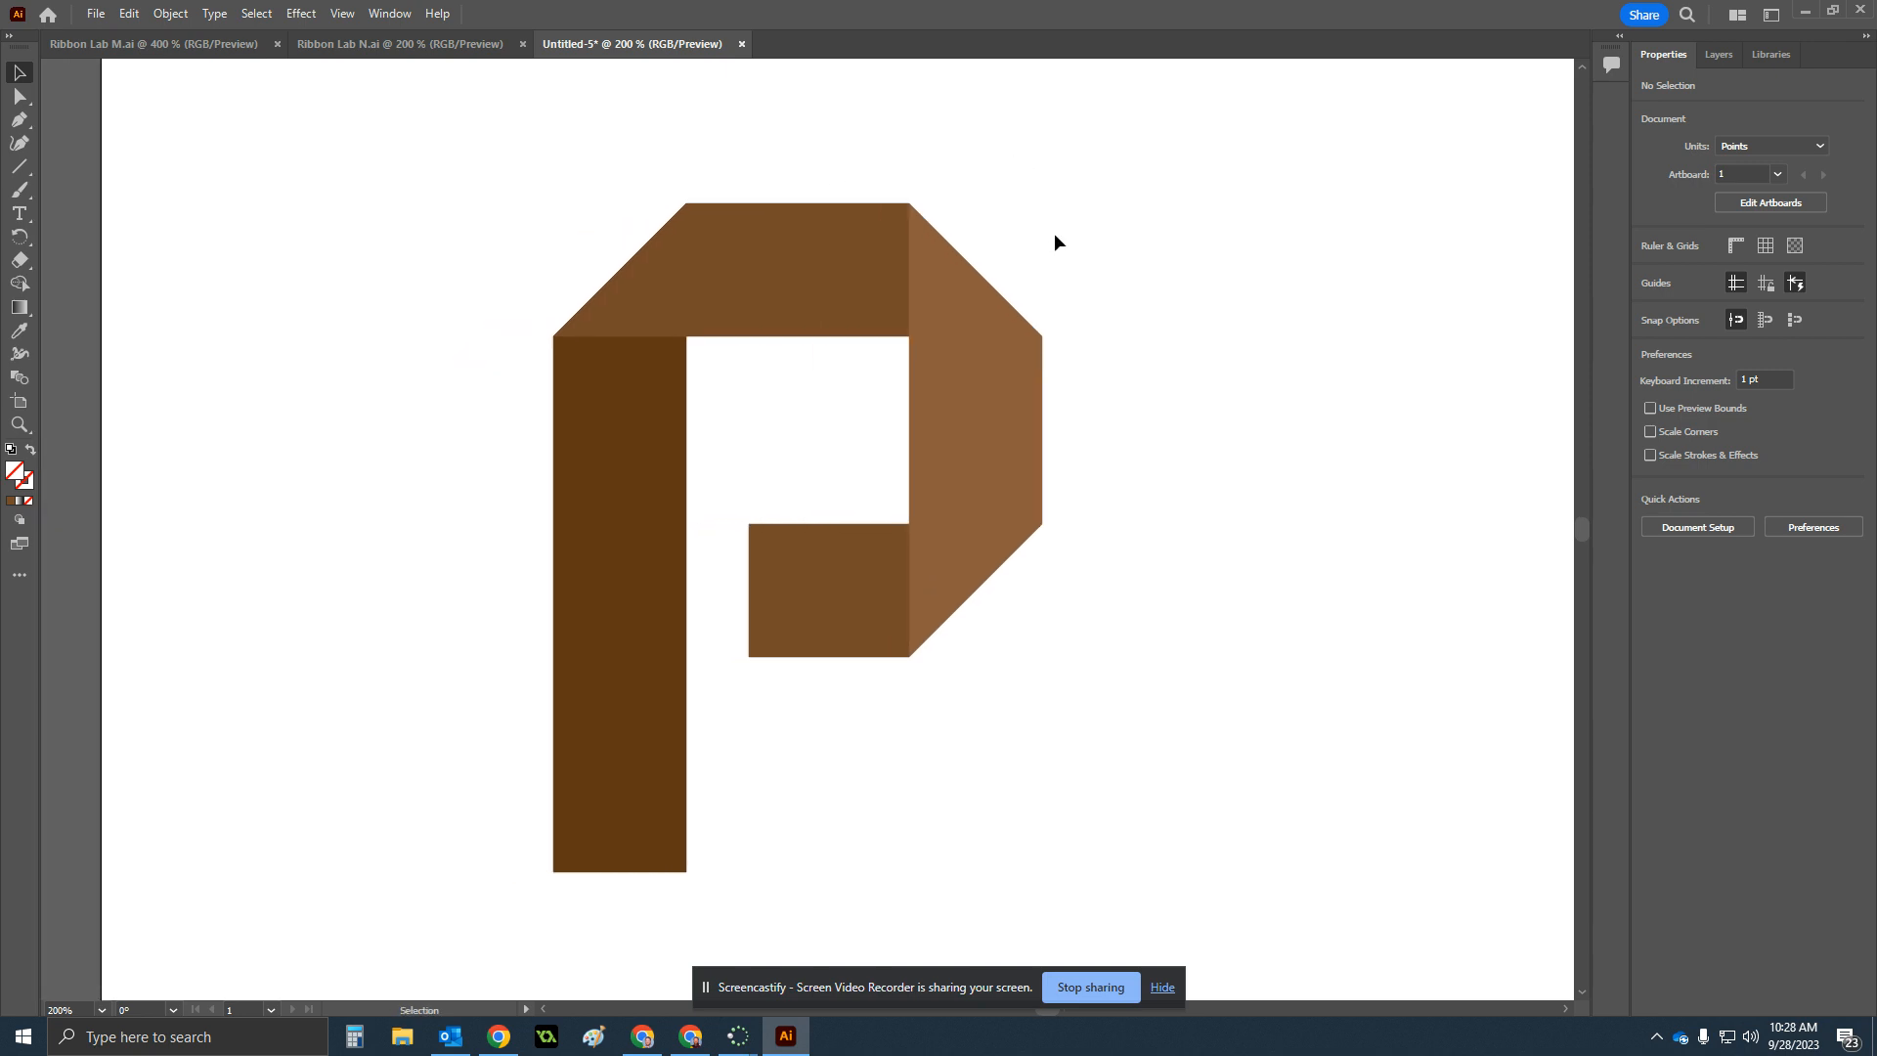